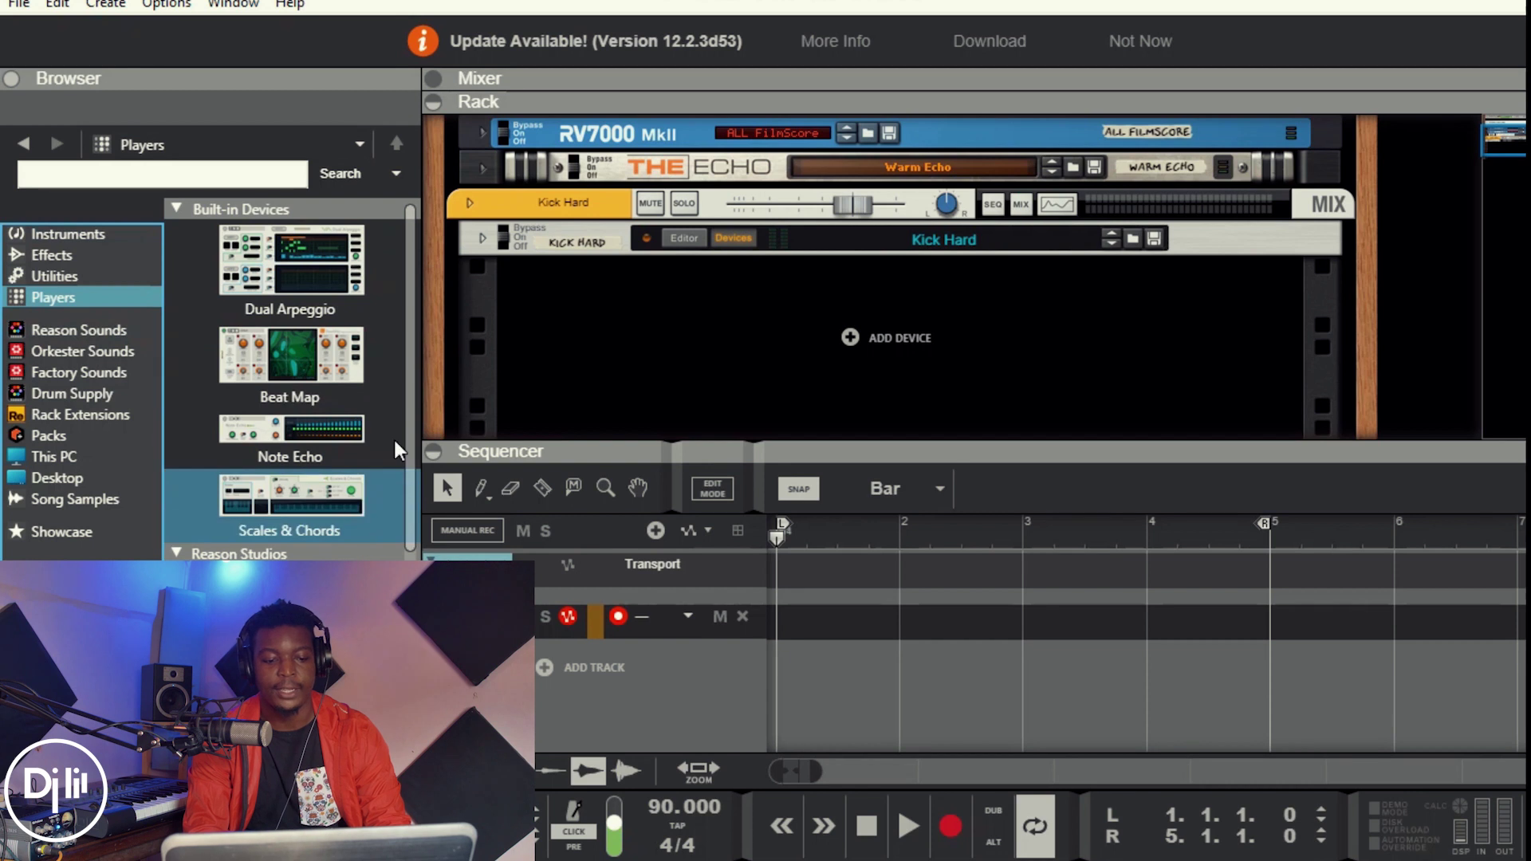
# - Add the Scales & Chords player from the built-in Players devices to the empty space in the rack
pyautogui.moveTo(408, 353); pyautogui.dragTo(408, 426)
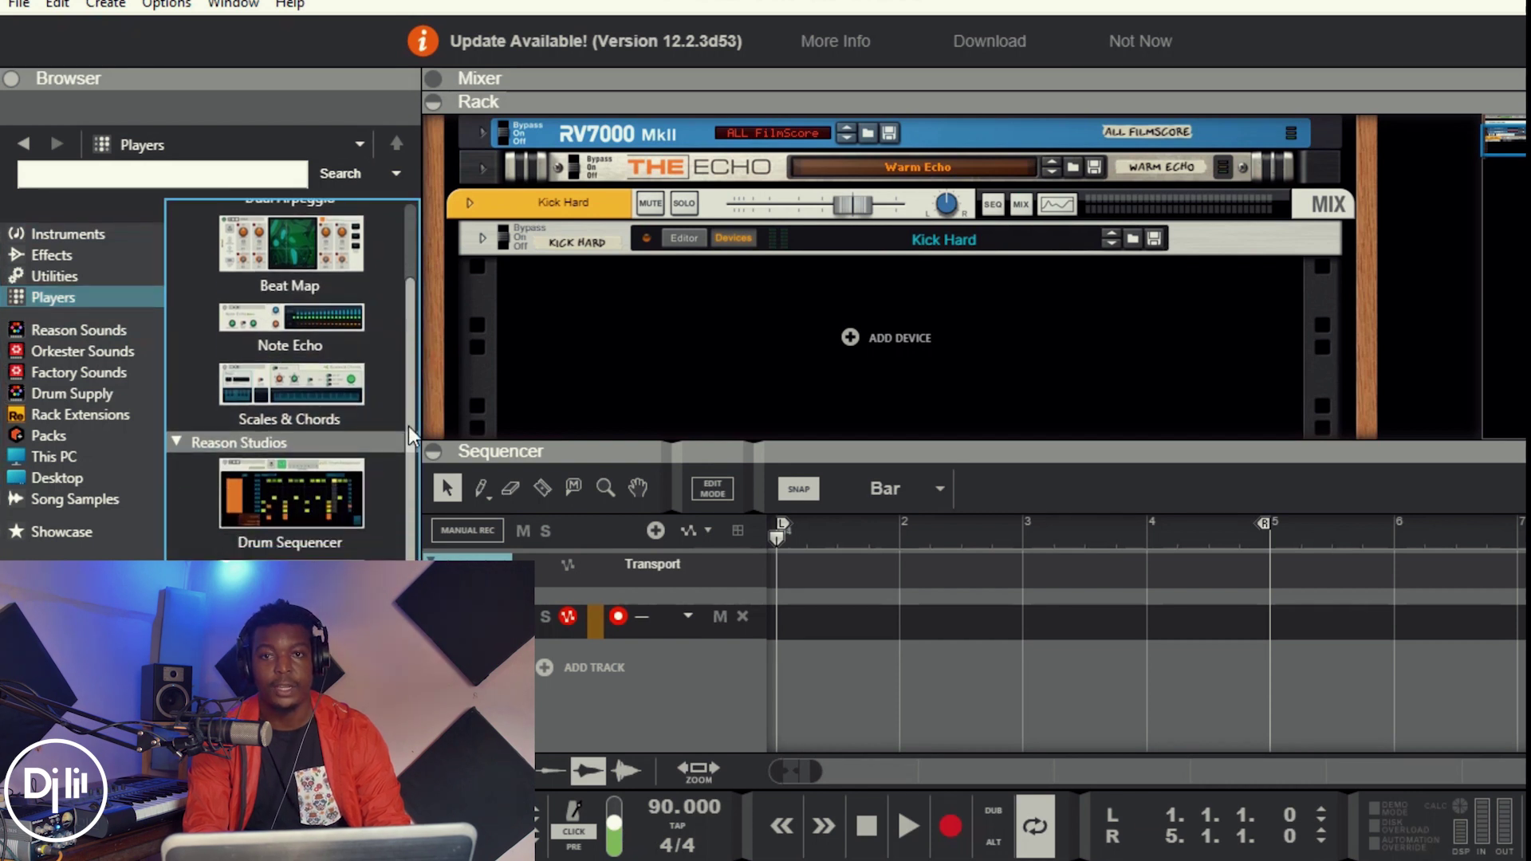
pyautogui.click(313, 400)
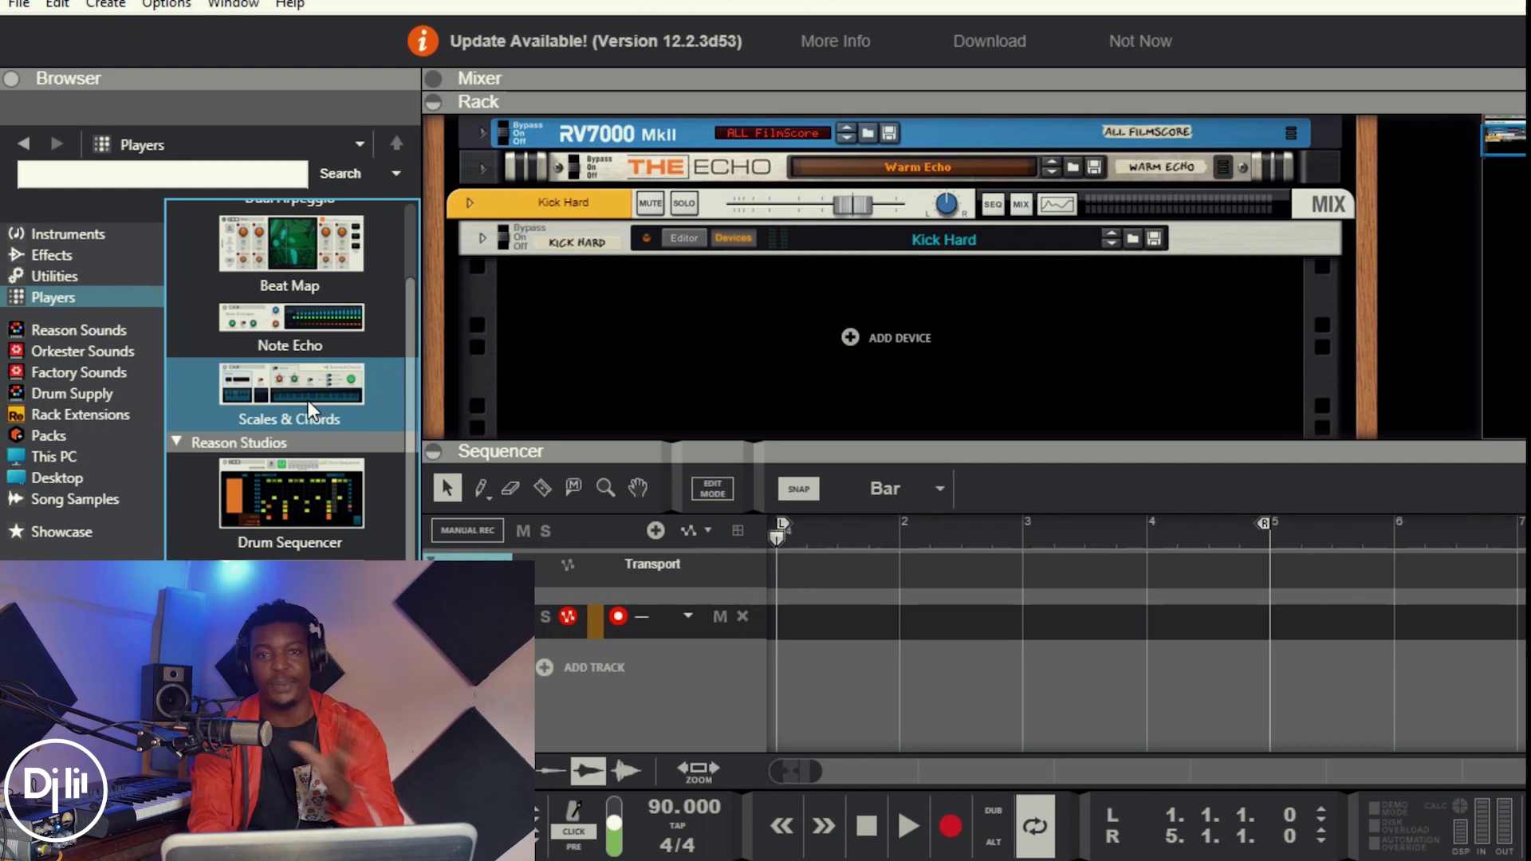
pyautogui.moveTo(263, 398); pyautogui.dragTo(338, 399)
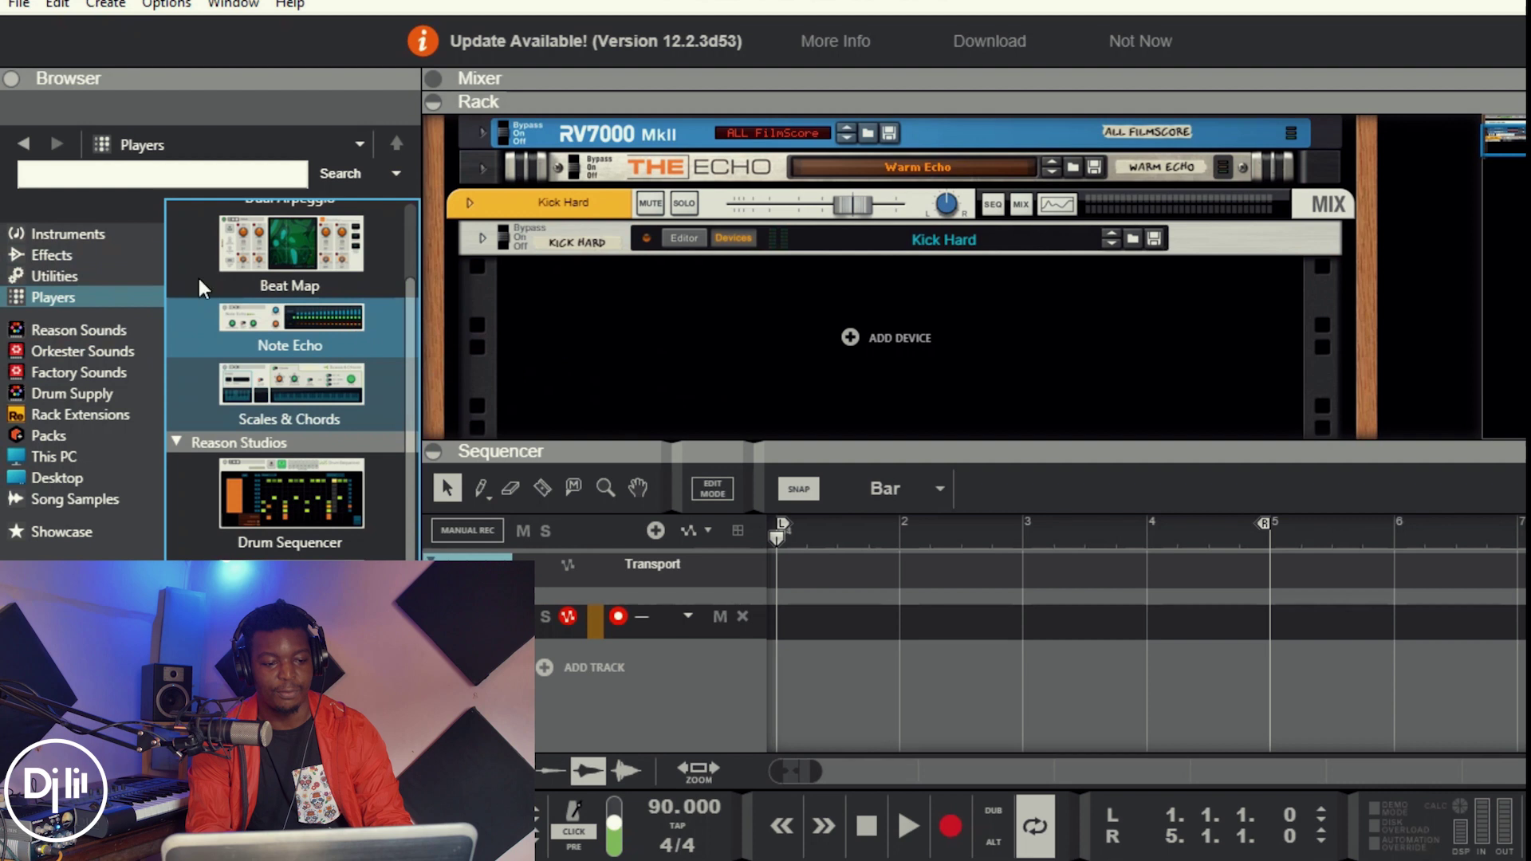
pyautogui.click(72, 236)
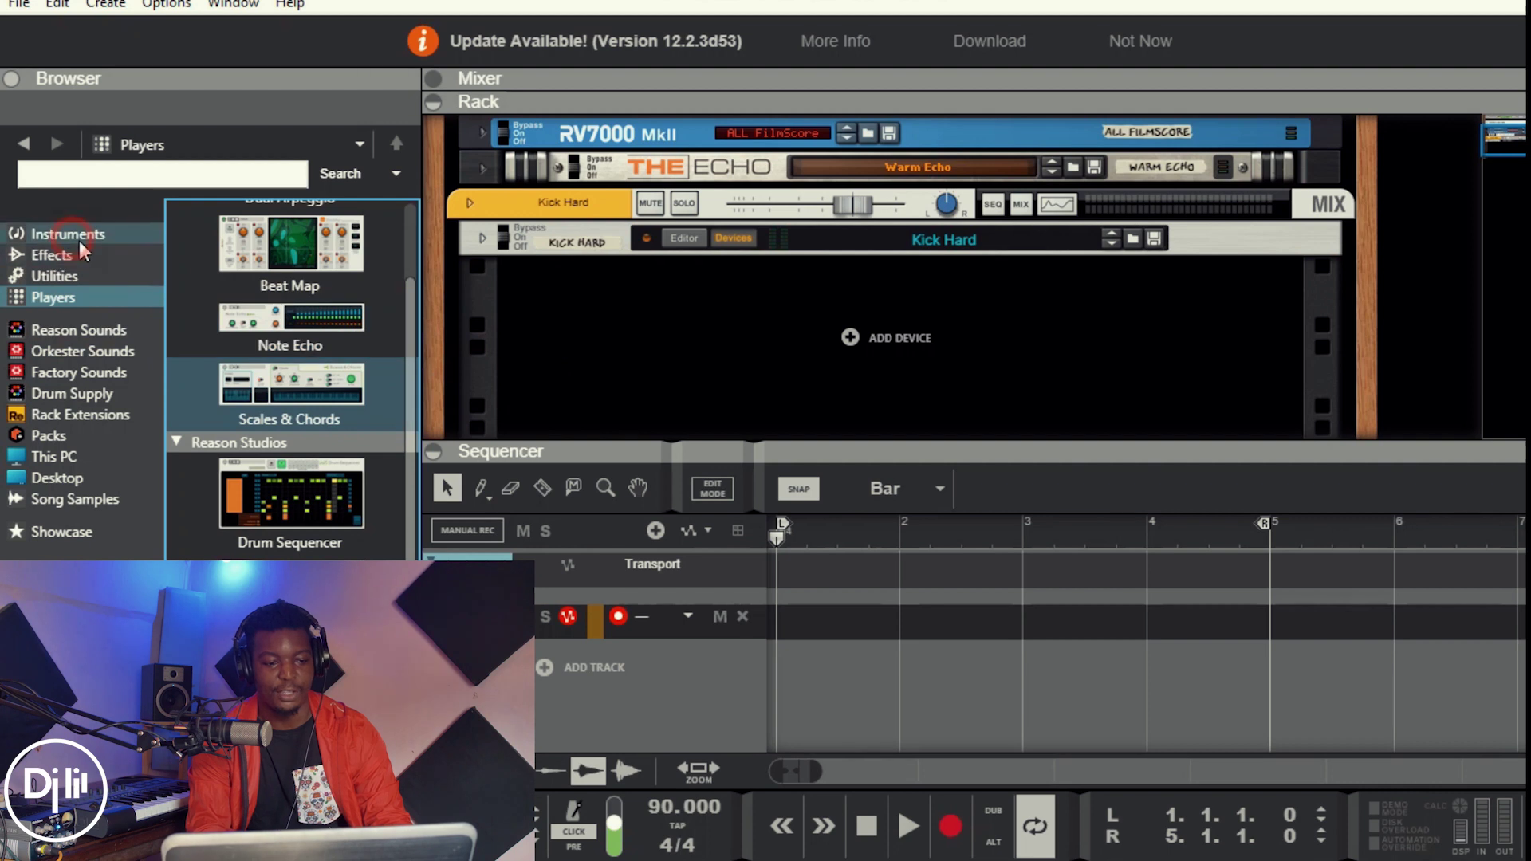
pyautogui.click(74, 298)
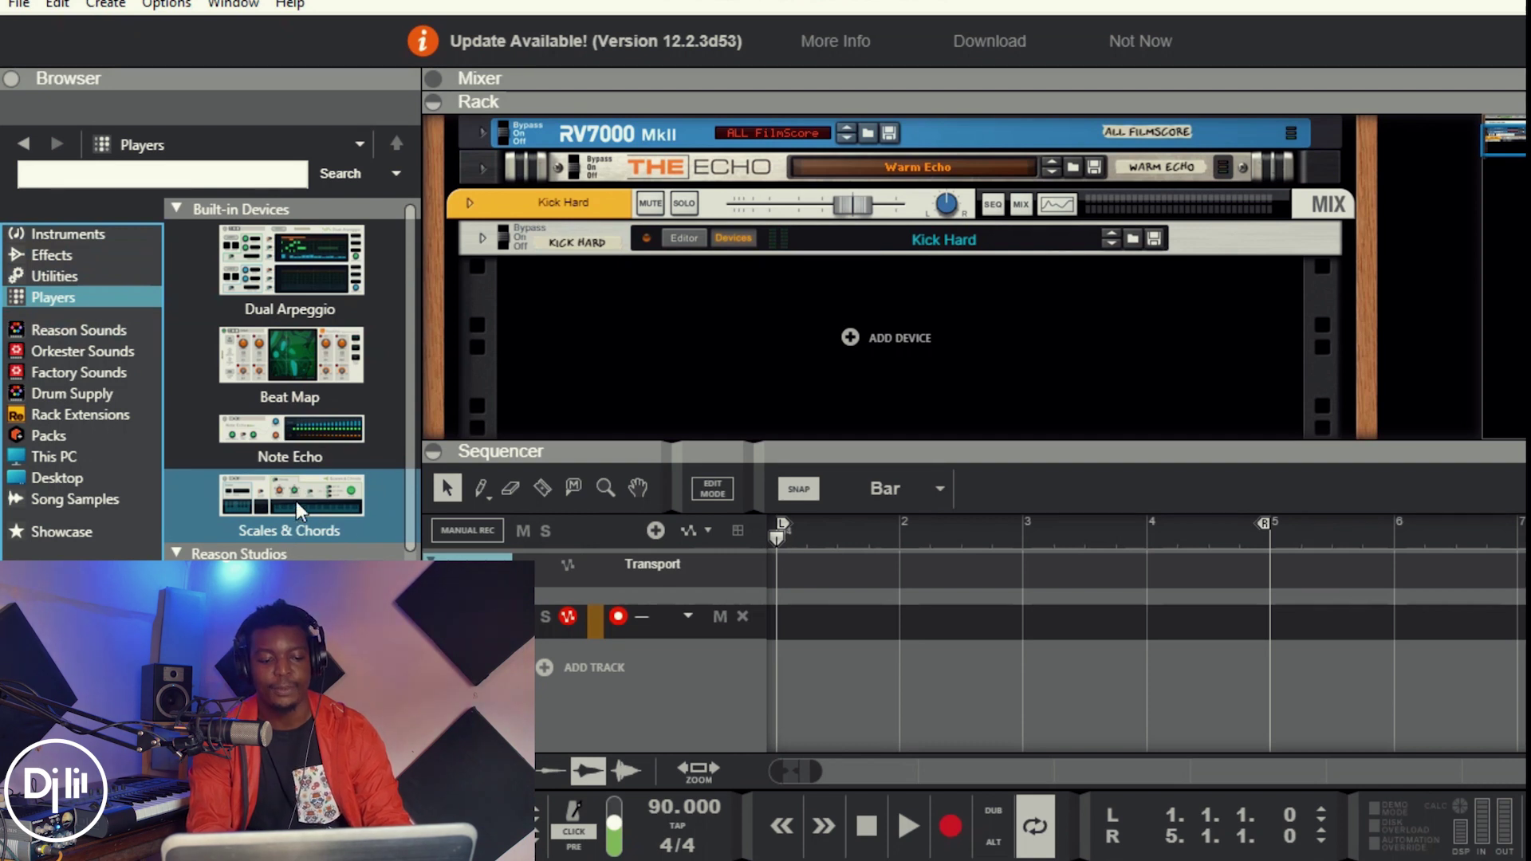
pyautogui.moveTo(297, 502)
pyautogui.mouseDown()
pyautogui.moveTo(807, 352)
pyautogui.moveTo(768, 306)
pyautogui.mouseUp()
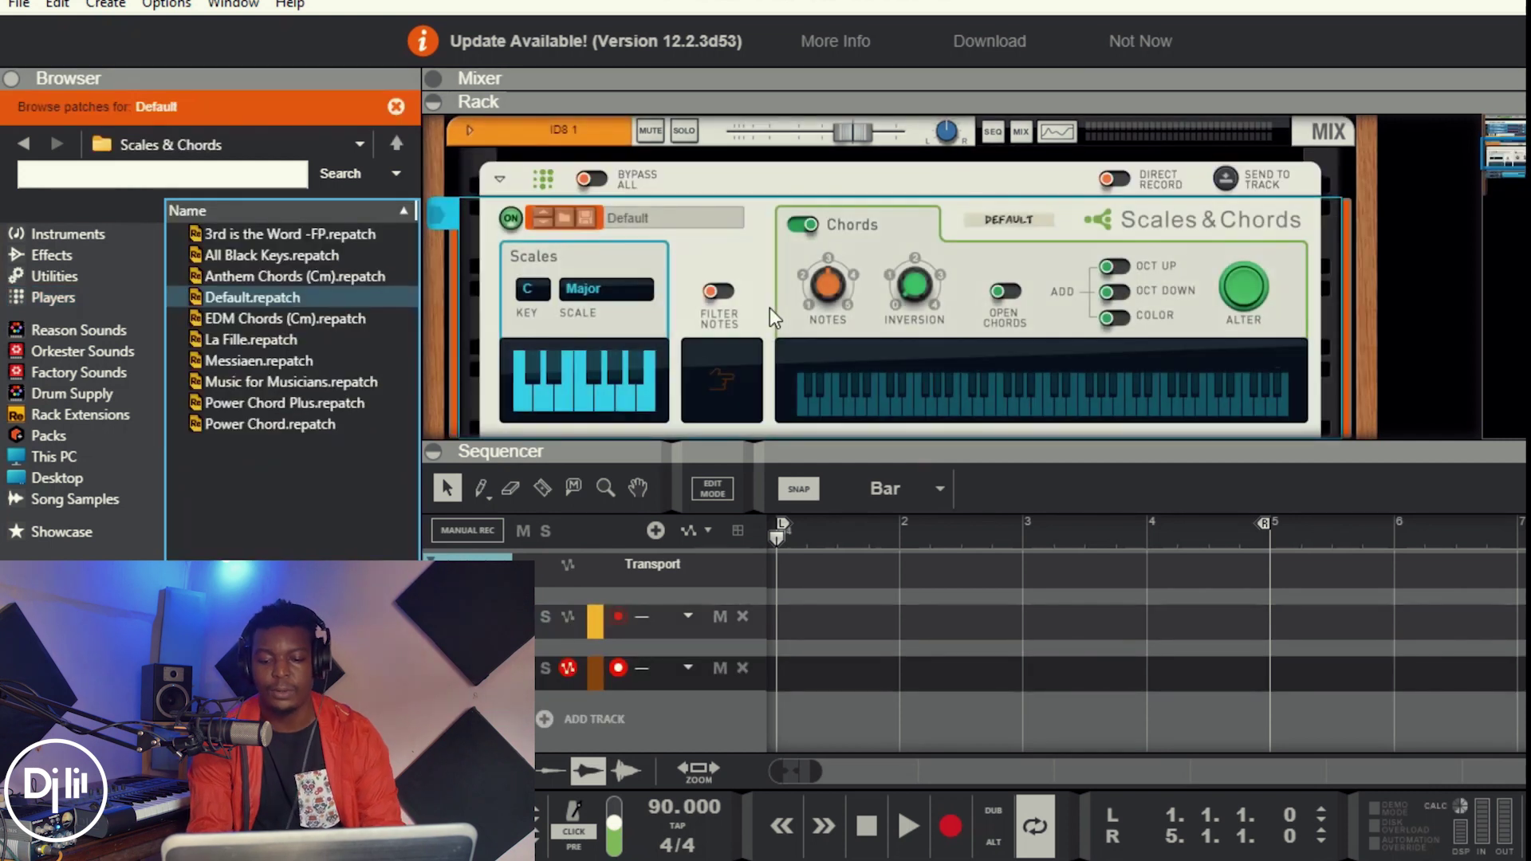
# - Show the On-screen Piano Keys window and play a few test notes on the ID8 piano
pyautogui.moveTo(1517, 158); pyautogui.dragTo(1519, 188)
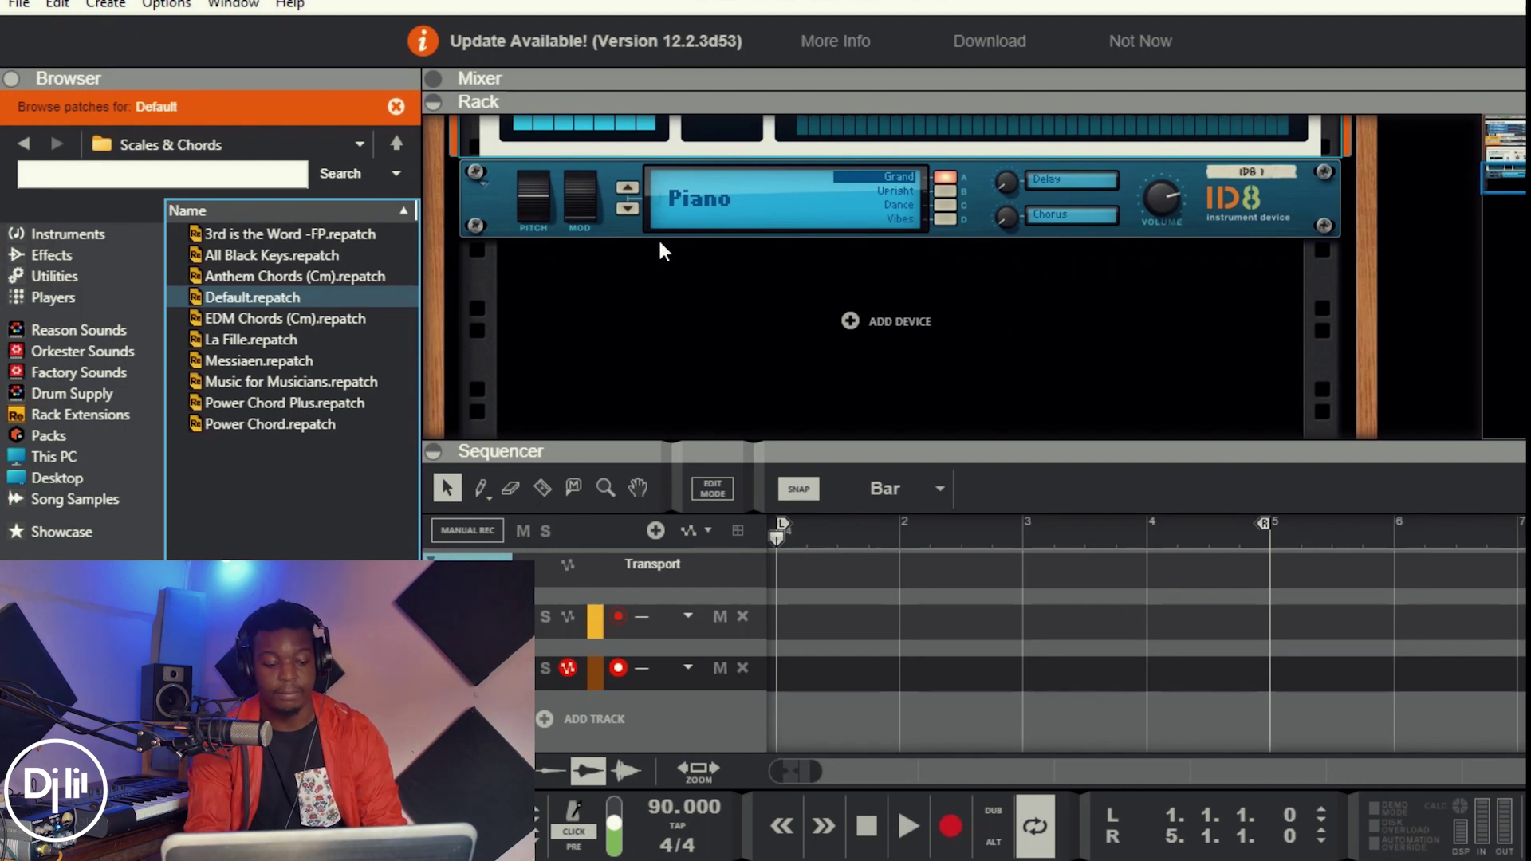
pyautogui.click(232, 5)
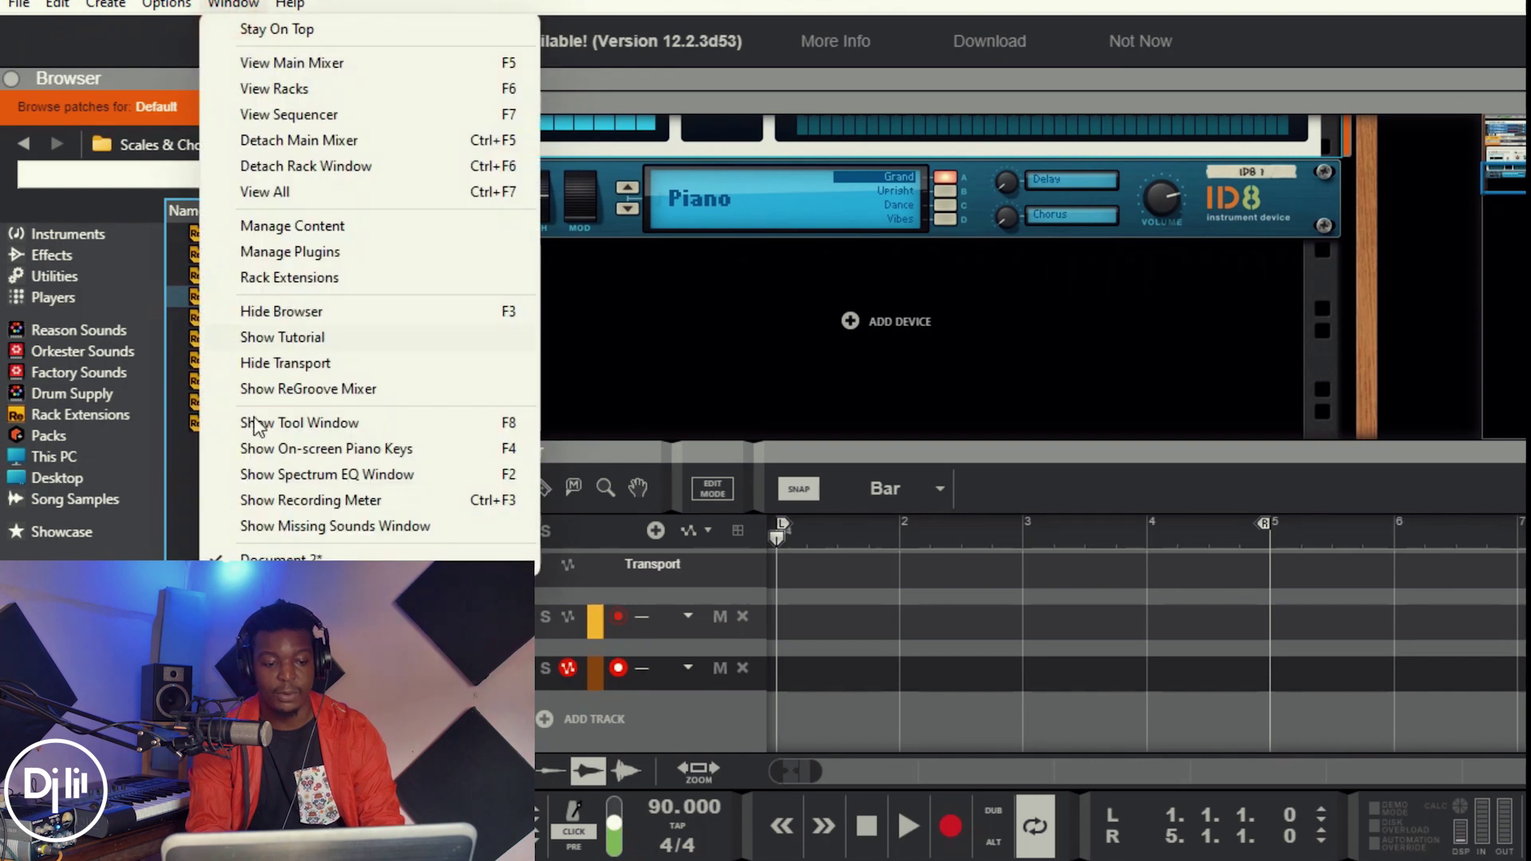
pyautogui.click(325, 449)
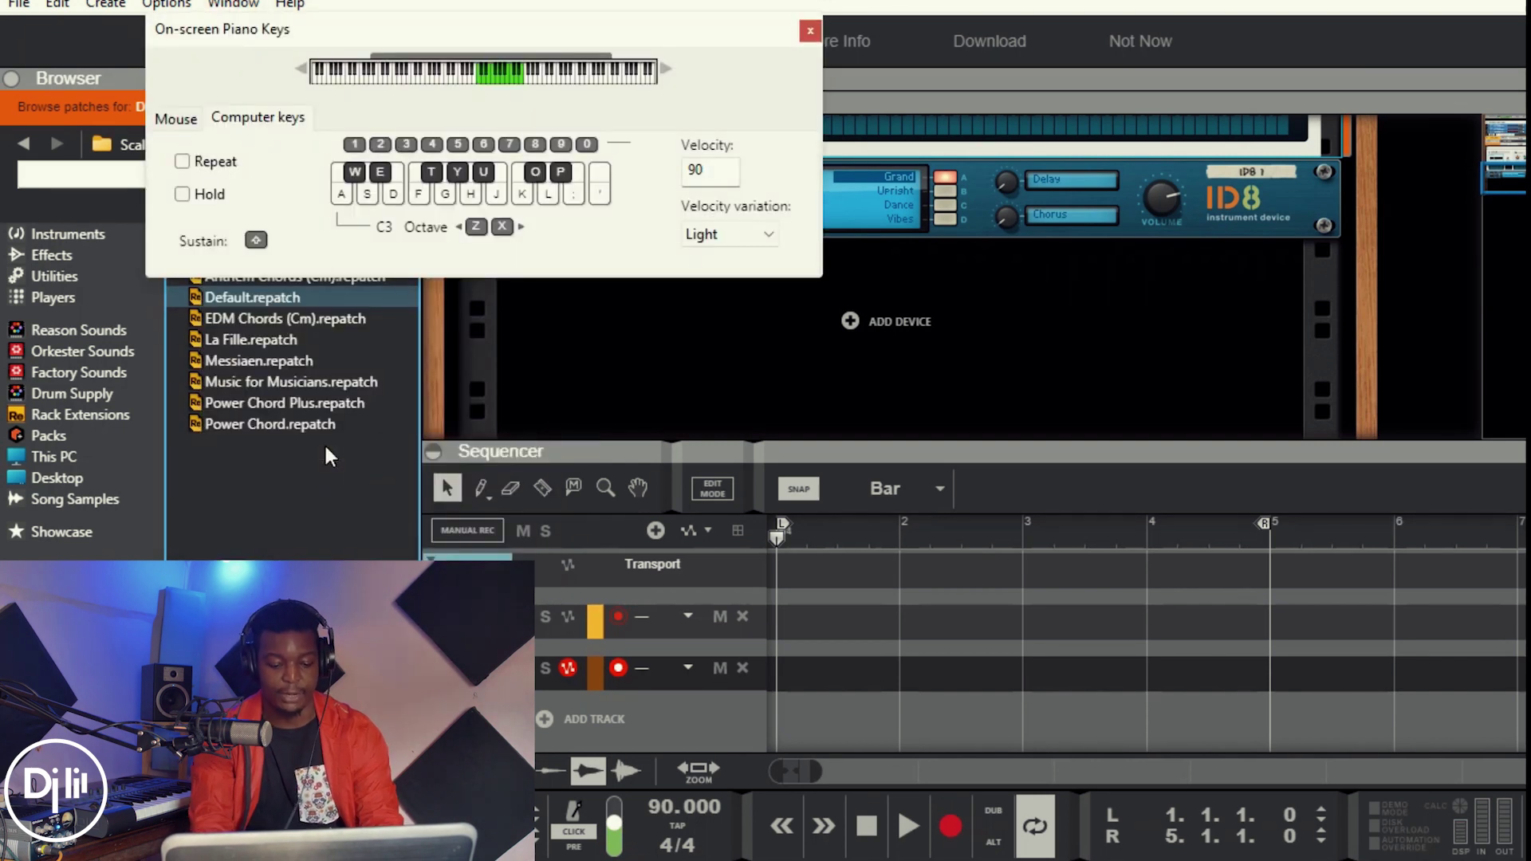
pyautogui.press('g')
pyautogui.press('j')
pyautogui.press('g')
pyautogui.press('h')
pyautogui.press('s')
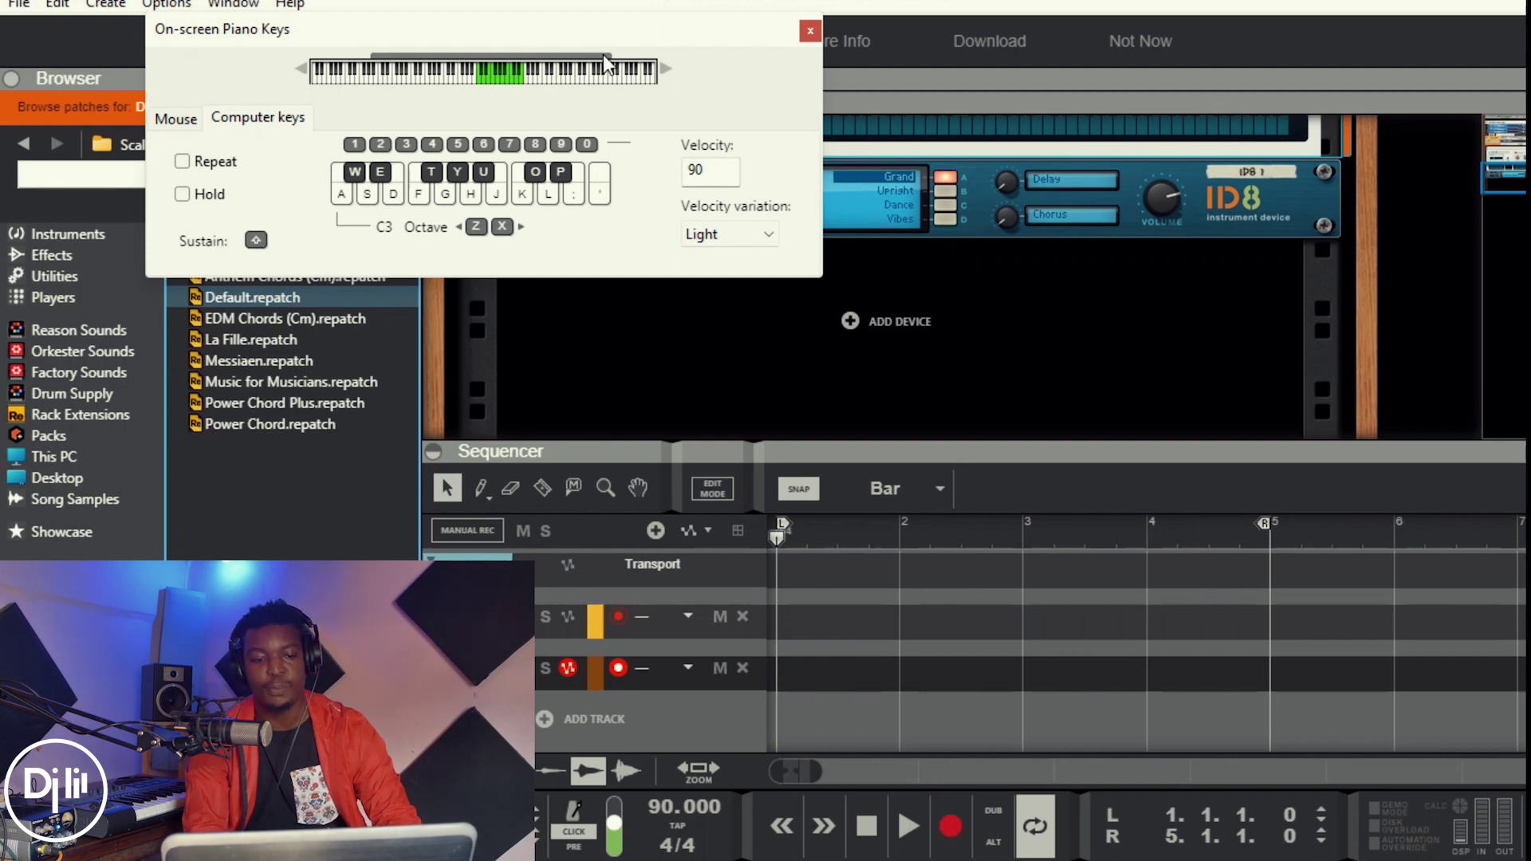
# - Move the On-screen Piano Keys window over the sequencer so the whole Scales & Chords device stays uncovered
pyautogui.moveTo(686, 29); pyautogui.dragTo(649, 402)
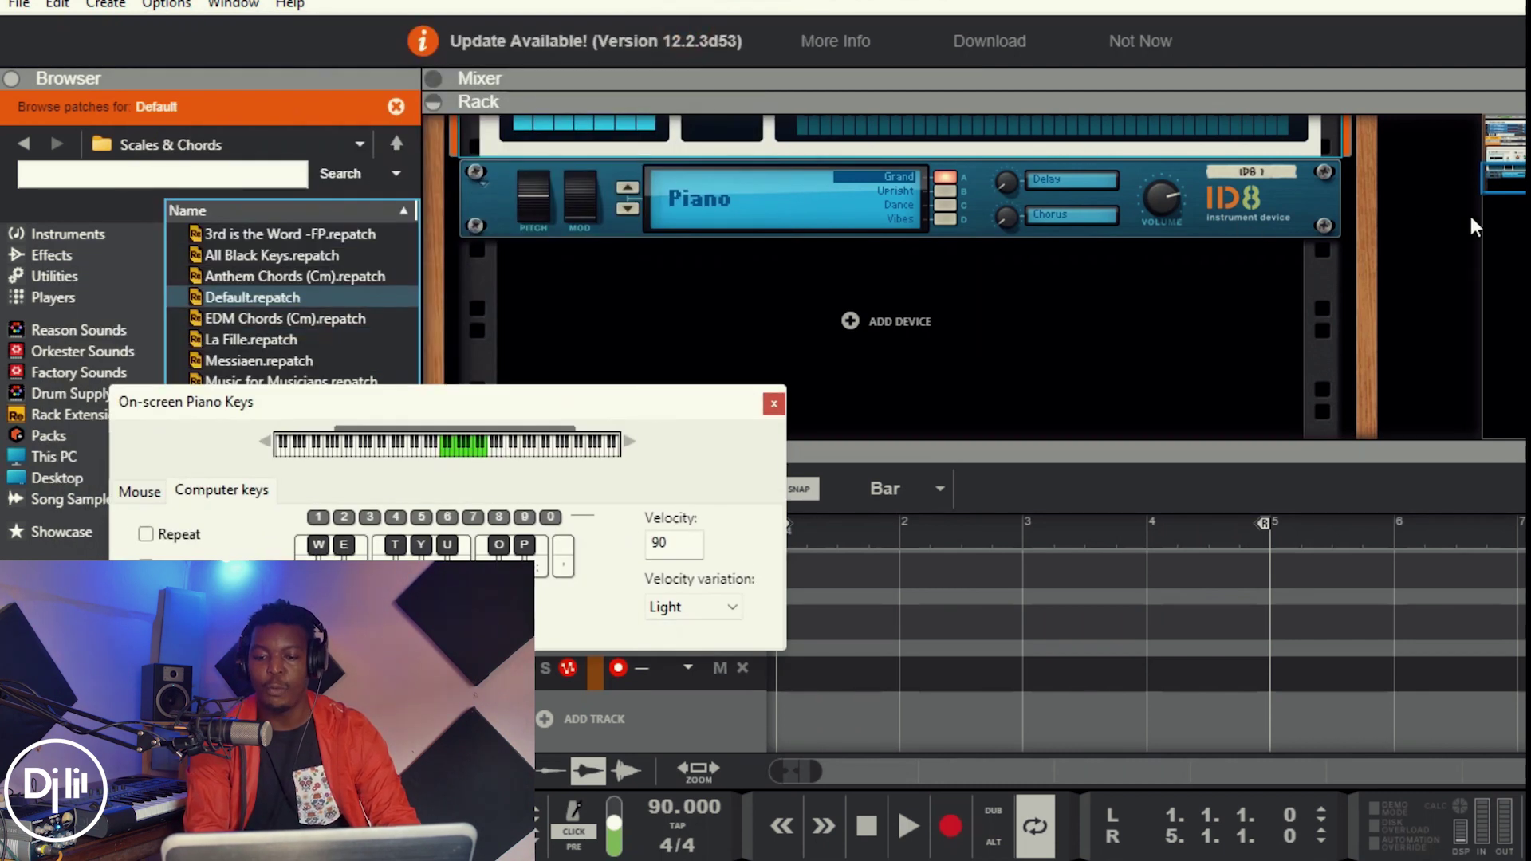
pyautogui.moveTo(1504, 185); pyautogui.dragTo(1513, 160)
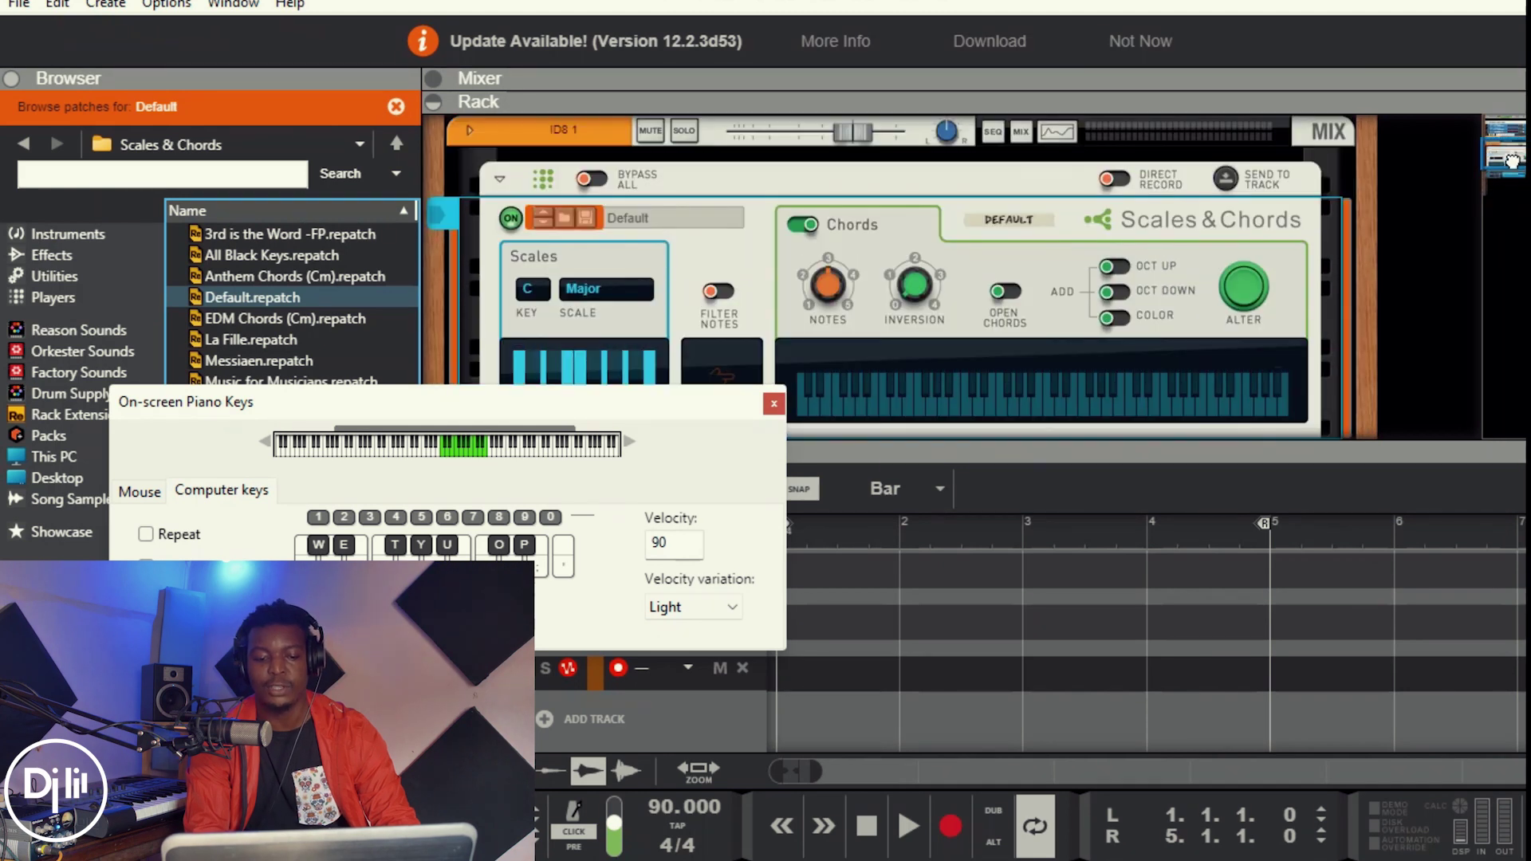
pyautogui.moveTo(706, 408); pyautogui.dragTo(1354, 481)
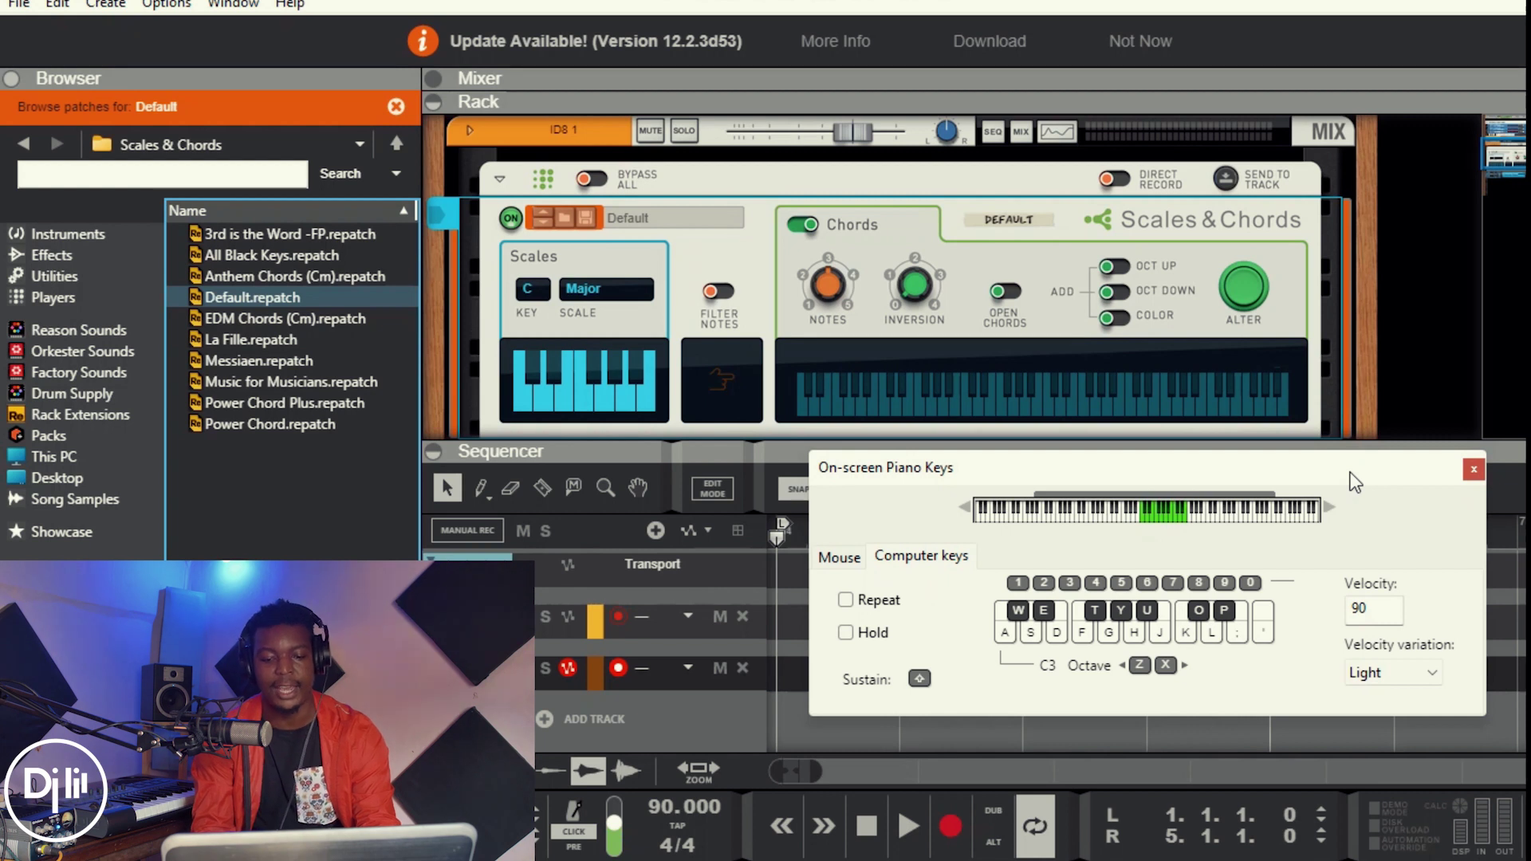
# - Play the notes C, D, E and F to audition the chords of the C Major scale
pyautogui.press('a')
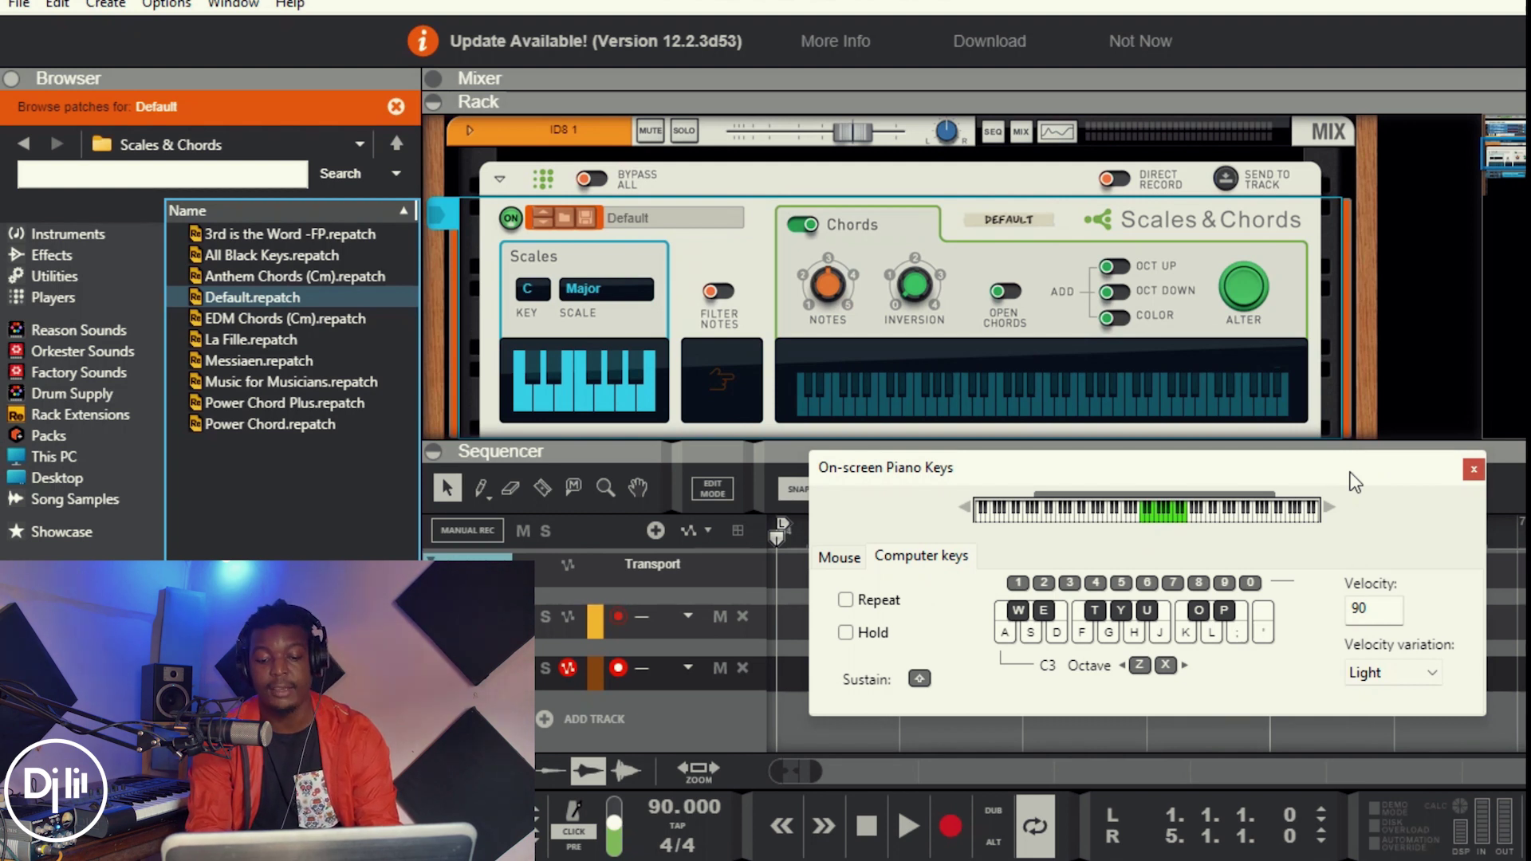
pyautogui.press('a')
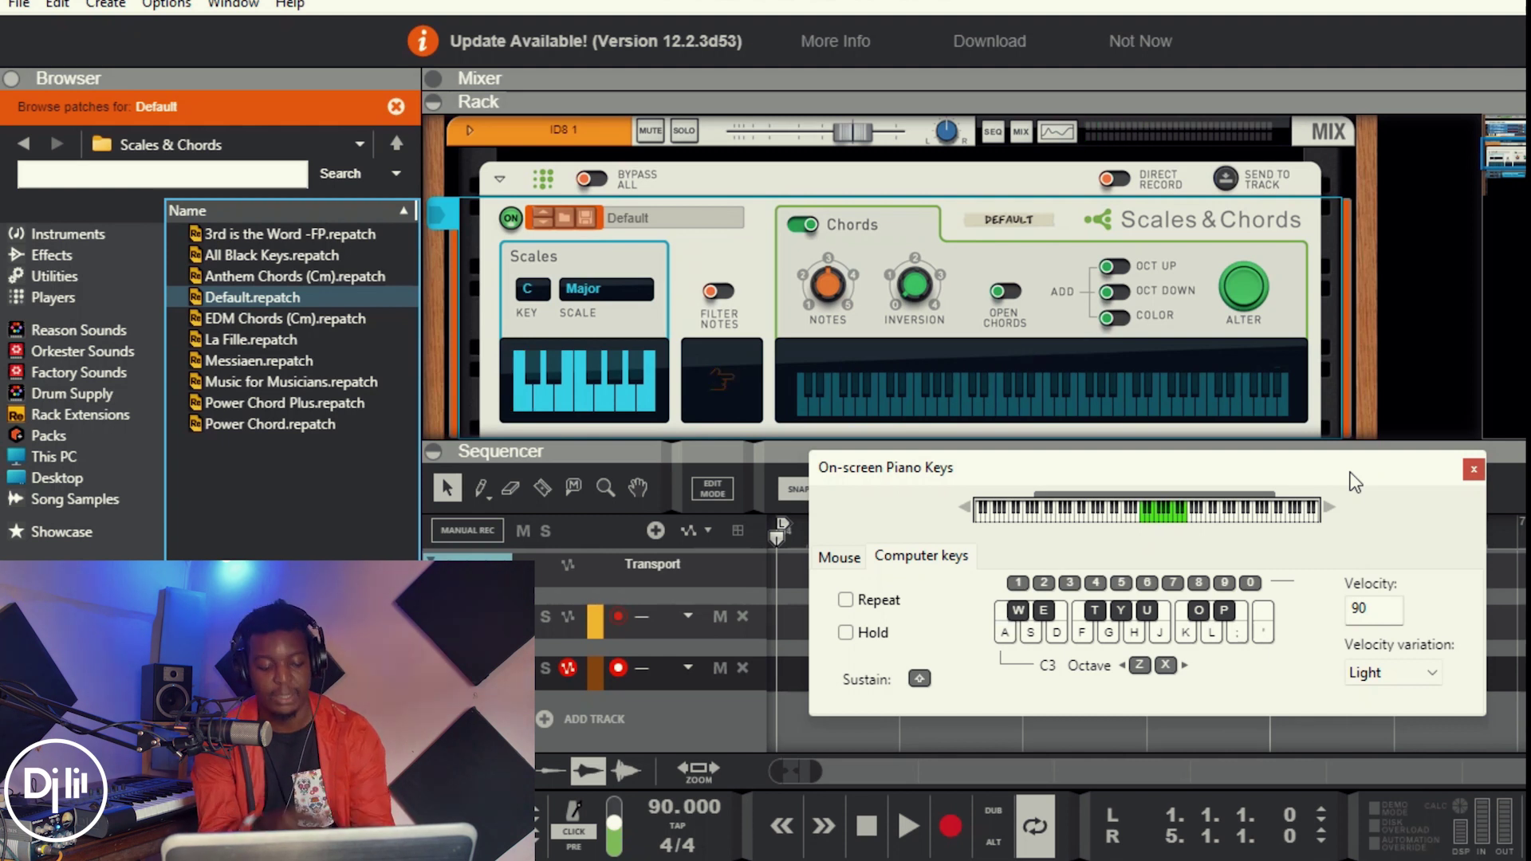
pyautogui.press('a')
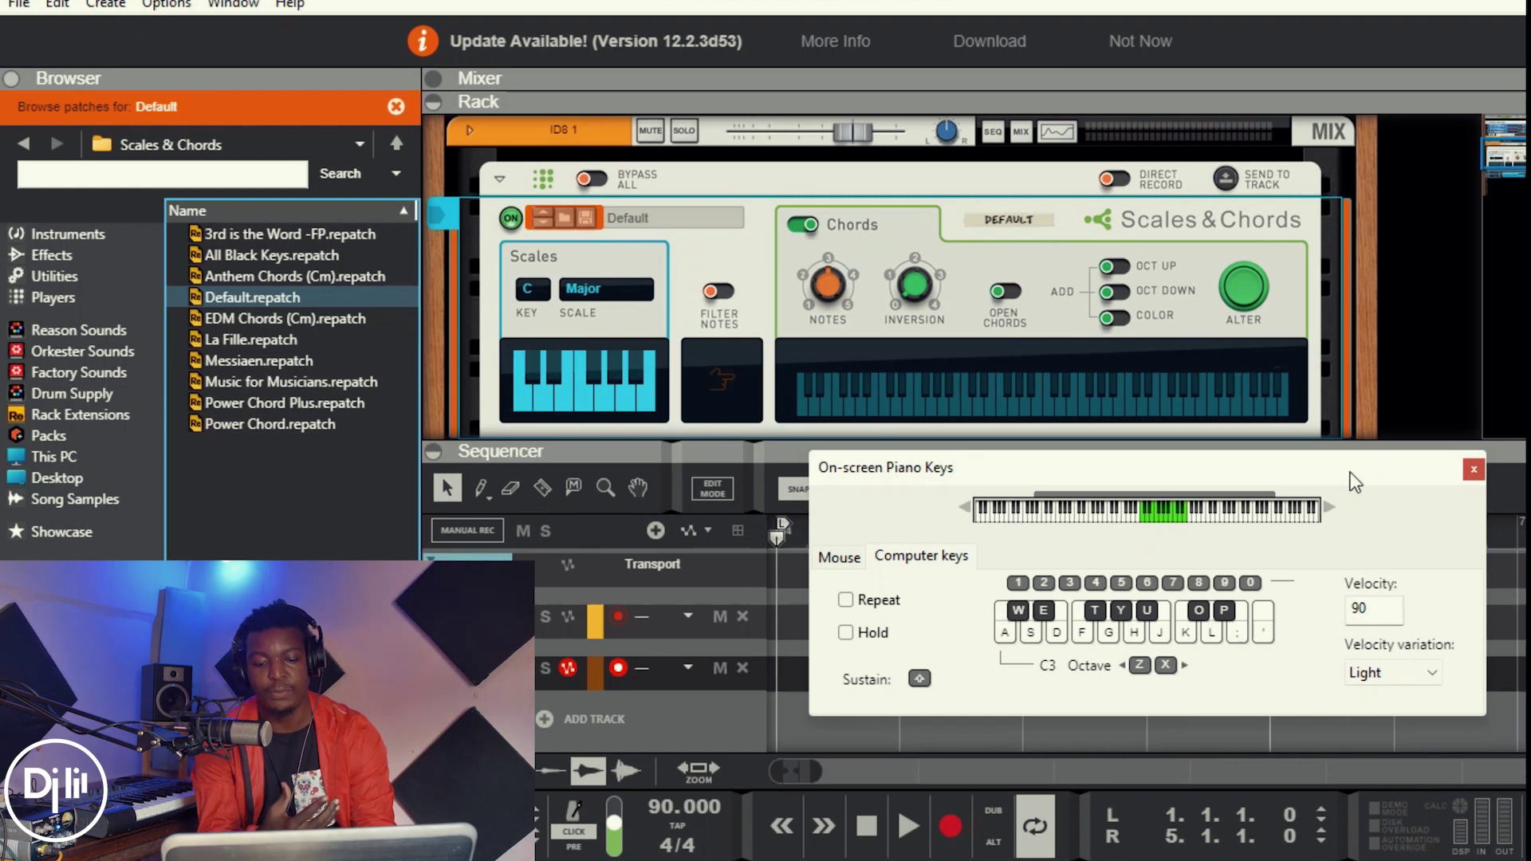
pyautogui.press('s')
pyautogui.press('d')
pyautogui.press('f')
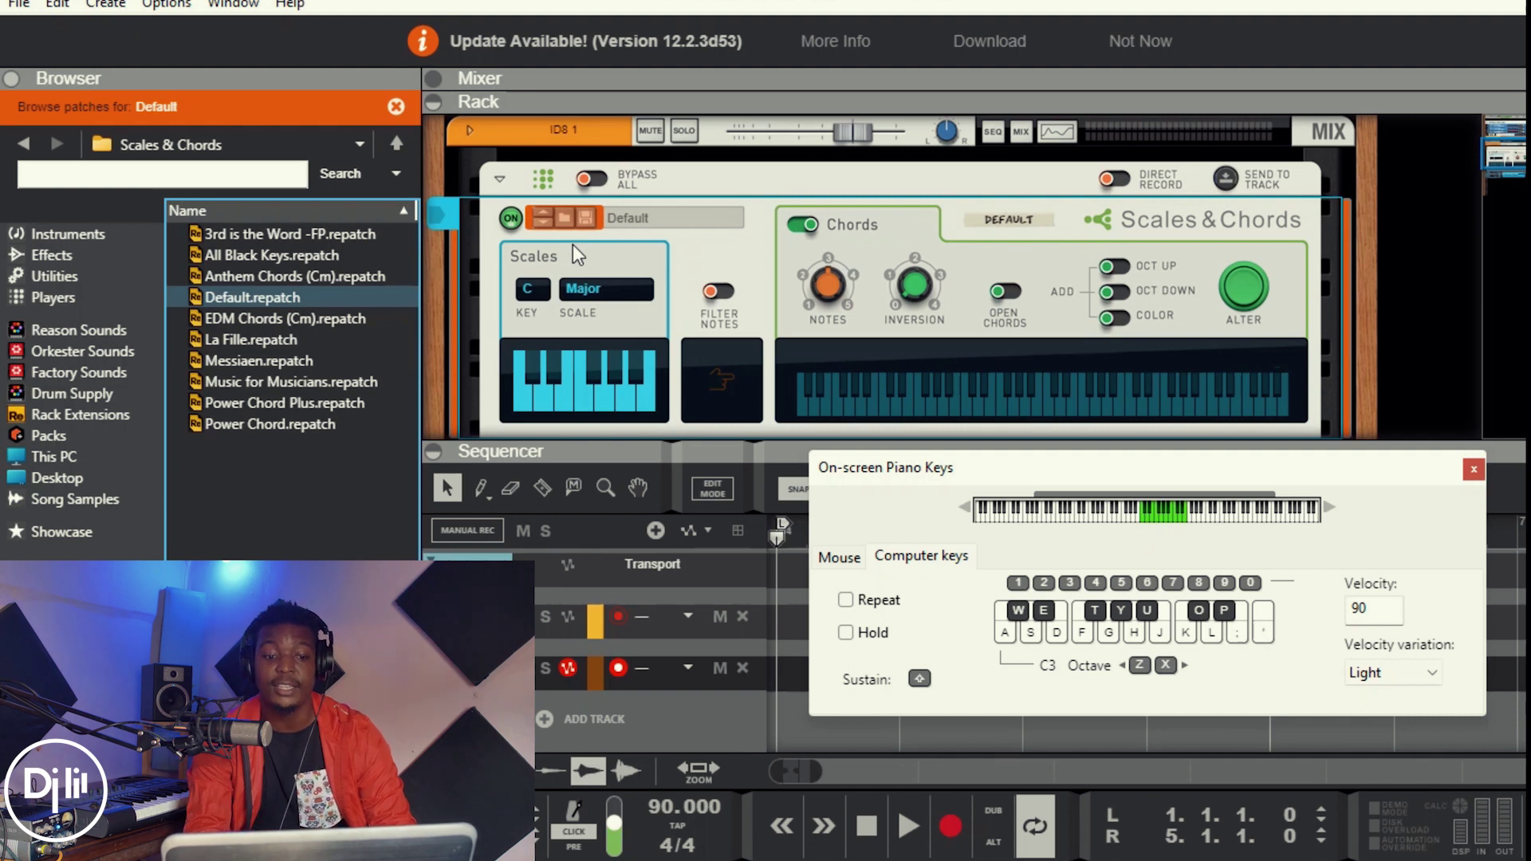
# - Set the Scales & Chords key to Db, keeping the Major scale
pyautogui.click(606, 291)
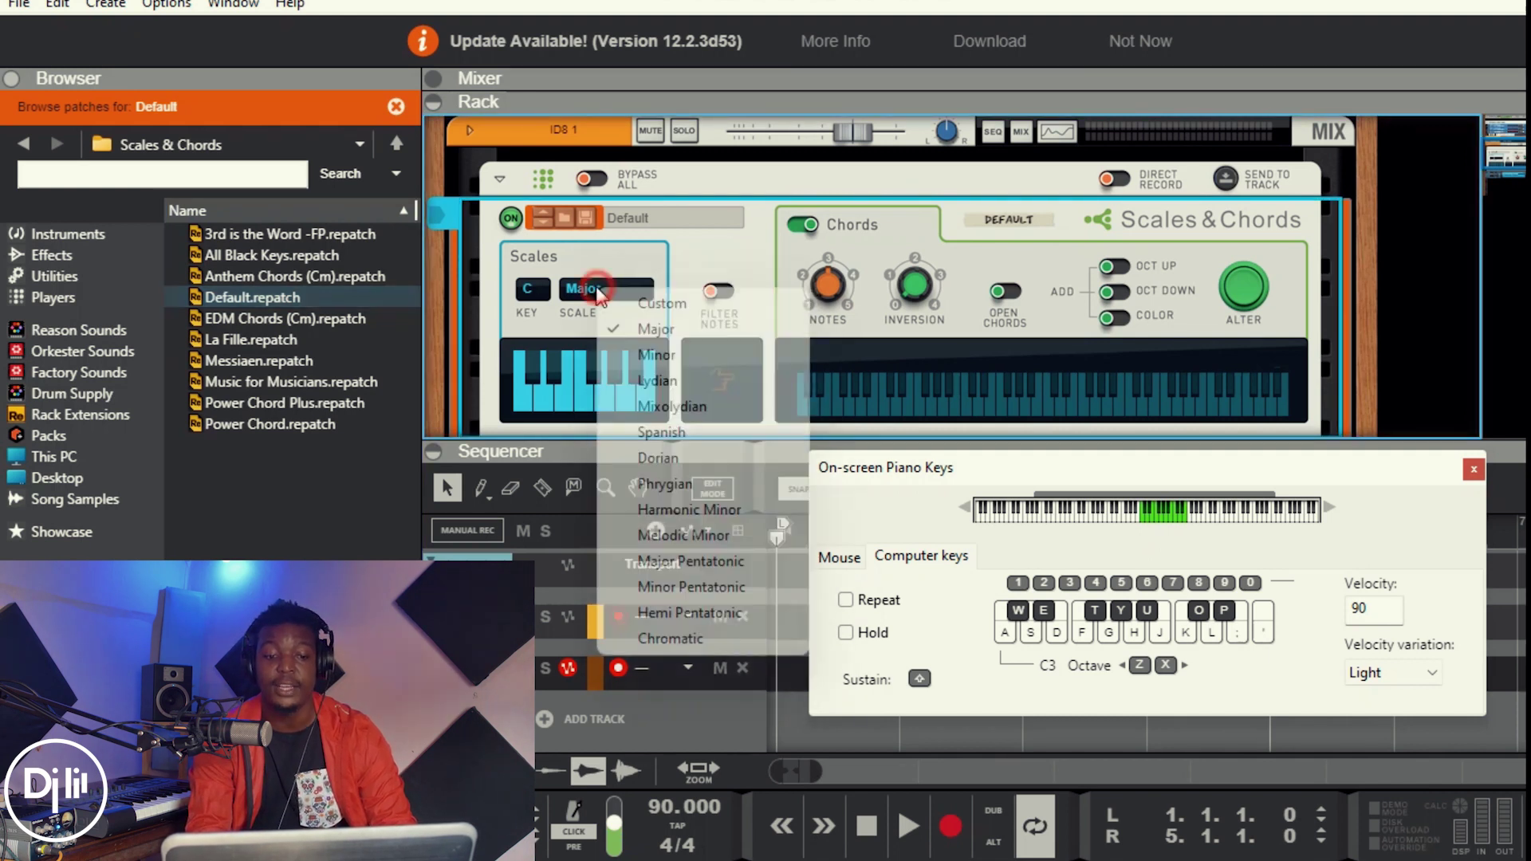
pyautogui.click(538, 297)
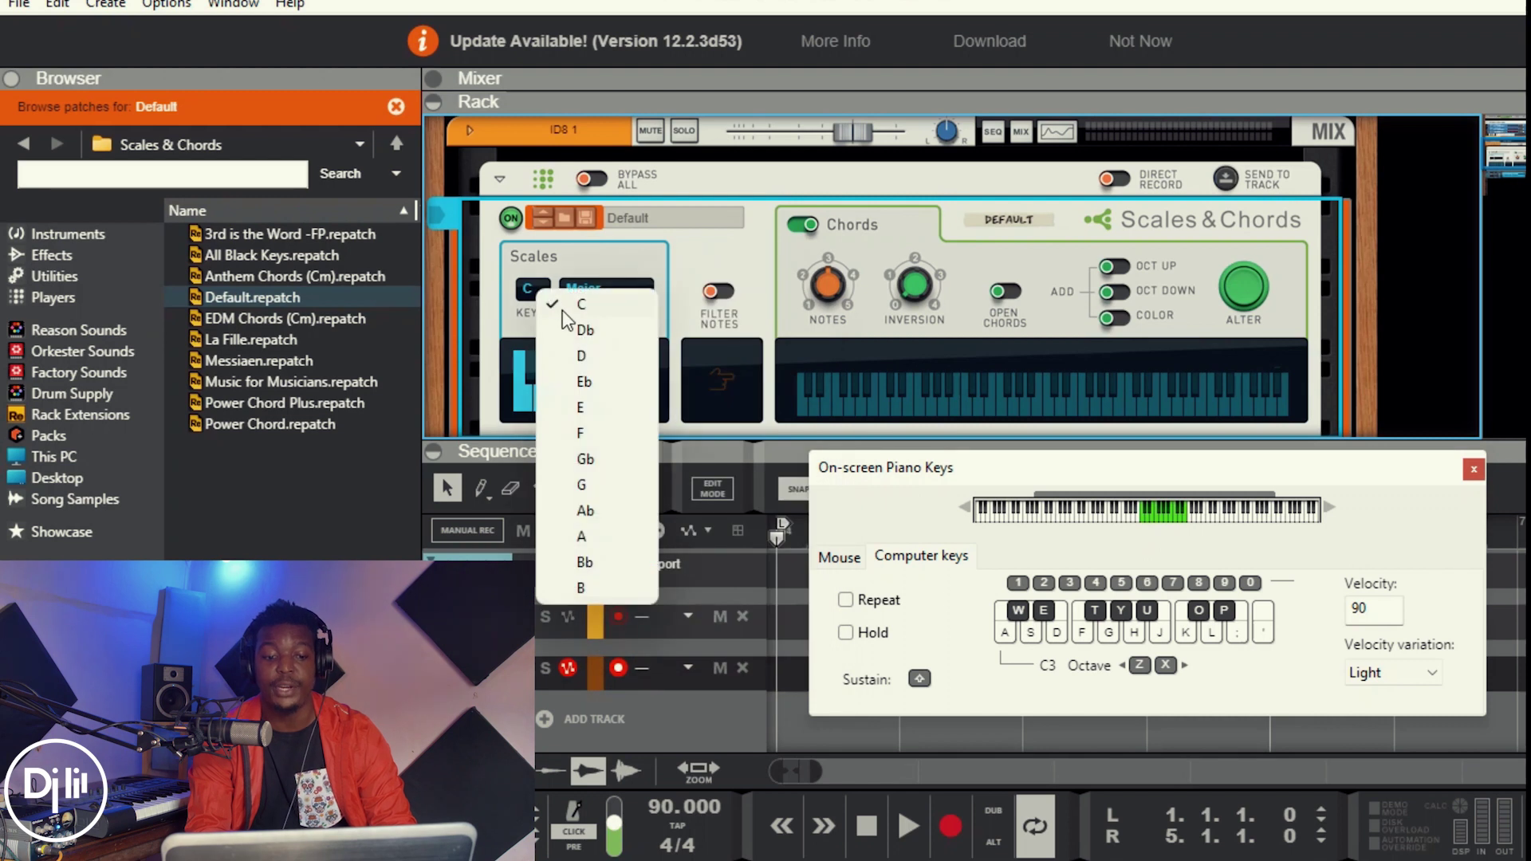
pyautogui.click(603, 329)
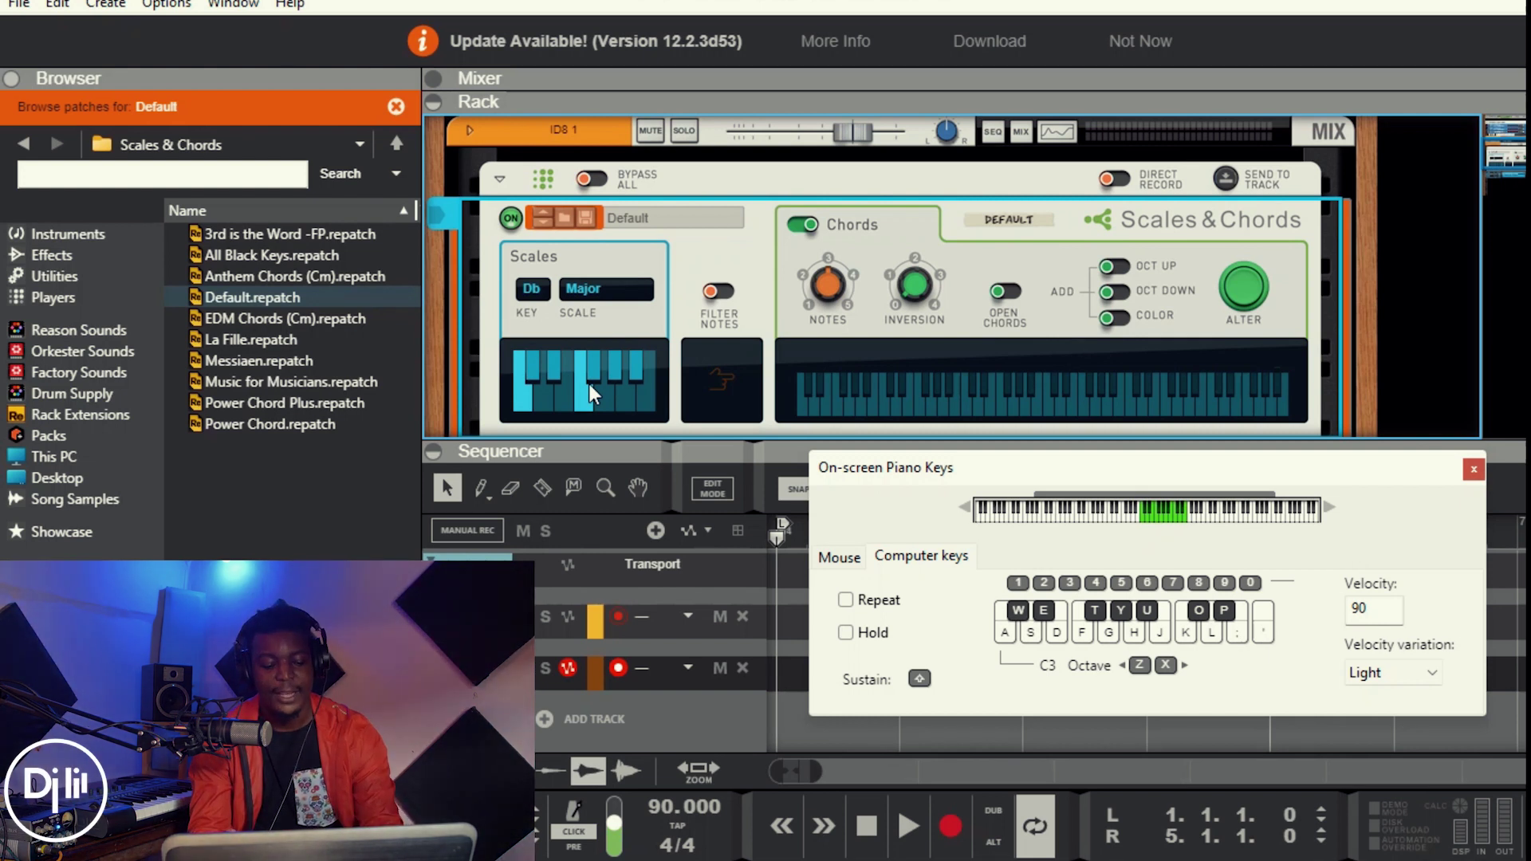
# - Play white-key notes up and down the keyboard to audition the chords of the Db Major scale
pyautogui.press('d')
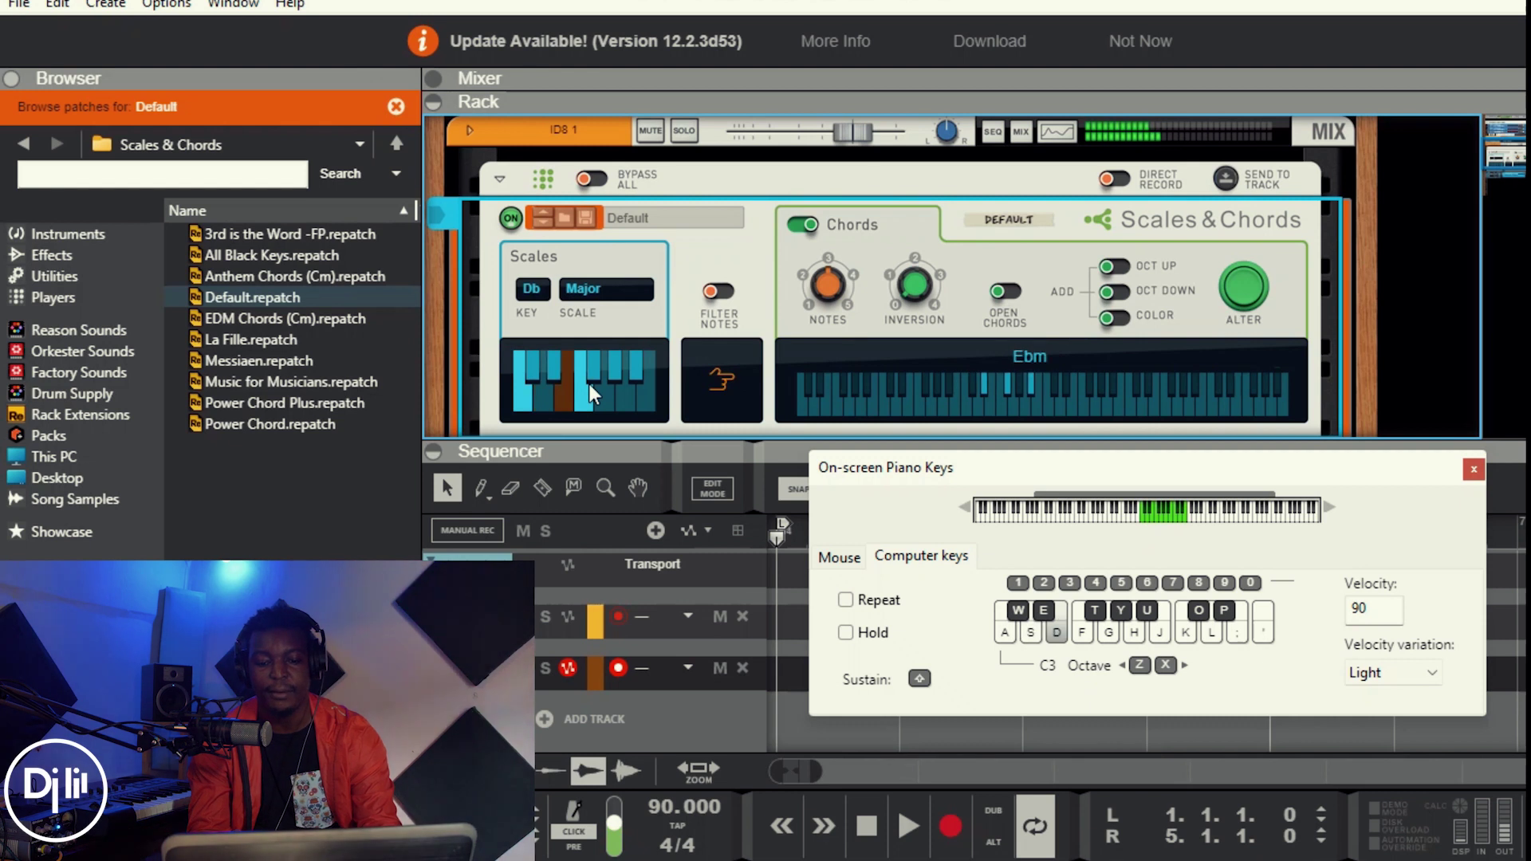
pyautogui.press('h')
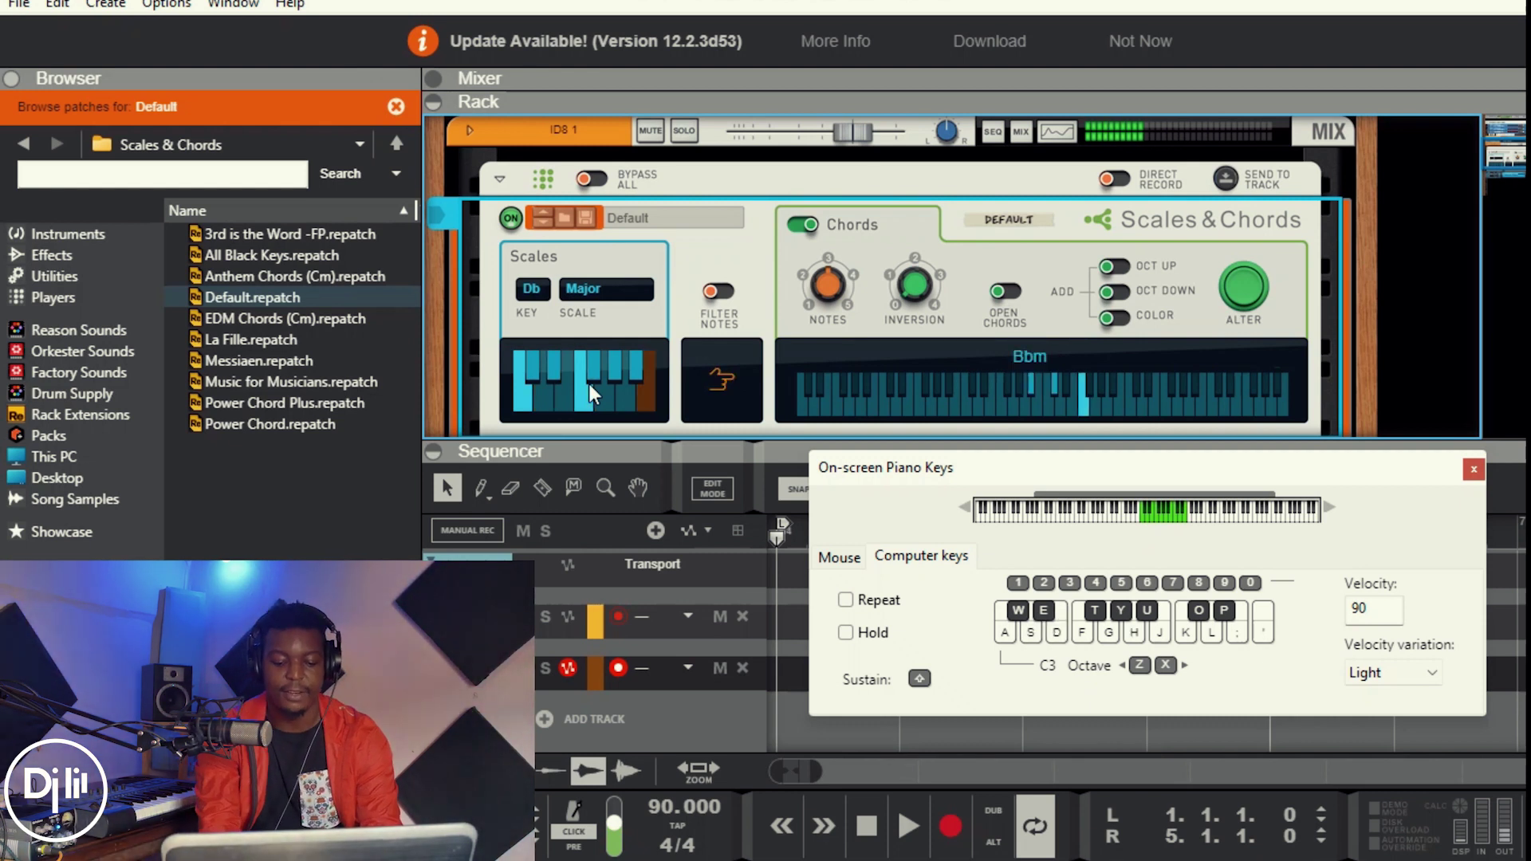
pyautogui.press('h')
pyautogui.press('j')
pyautogui.press('k')
pyautogui.press('l')
pyautogui.press(';')
pyautogui.press('k')
pyautogui.press('j')
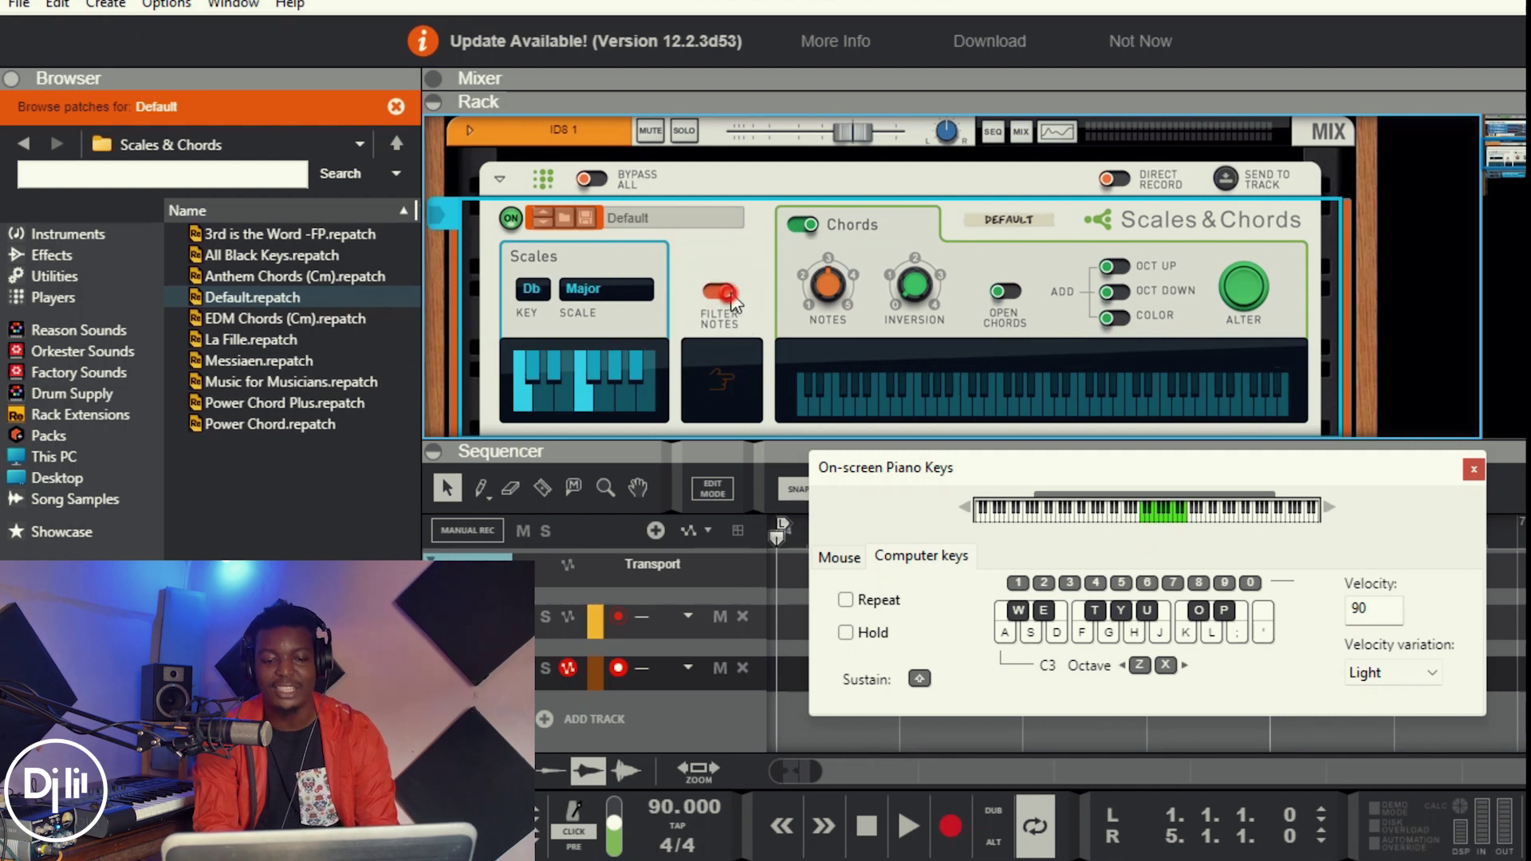
# - Turn on Filter Notes and play notes inside and outside the Db Major scale to compare them
pyautogui.click(727, 292)
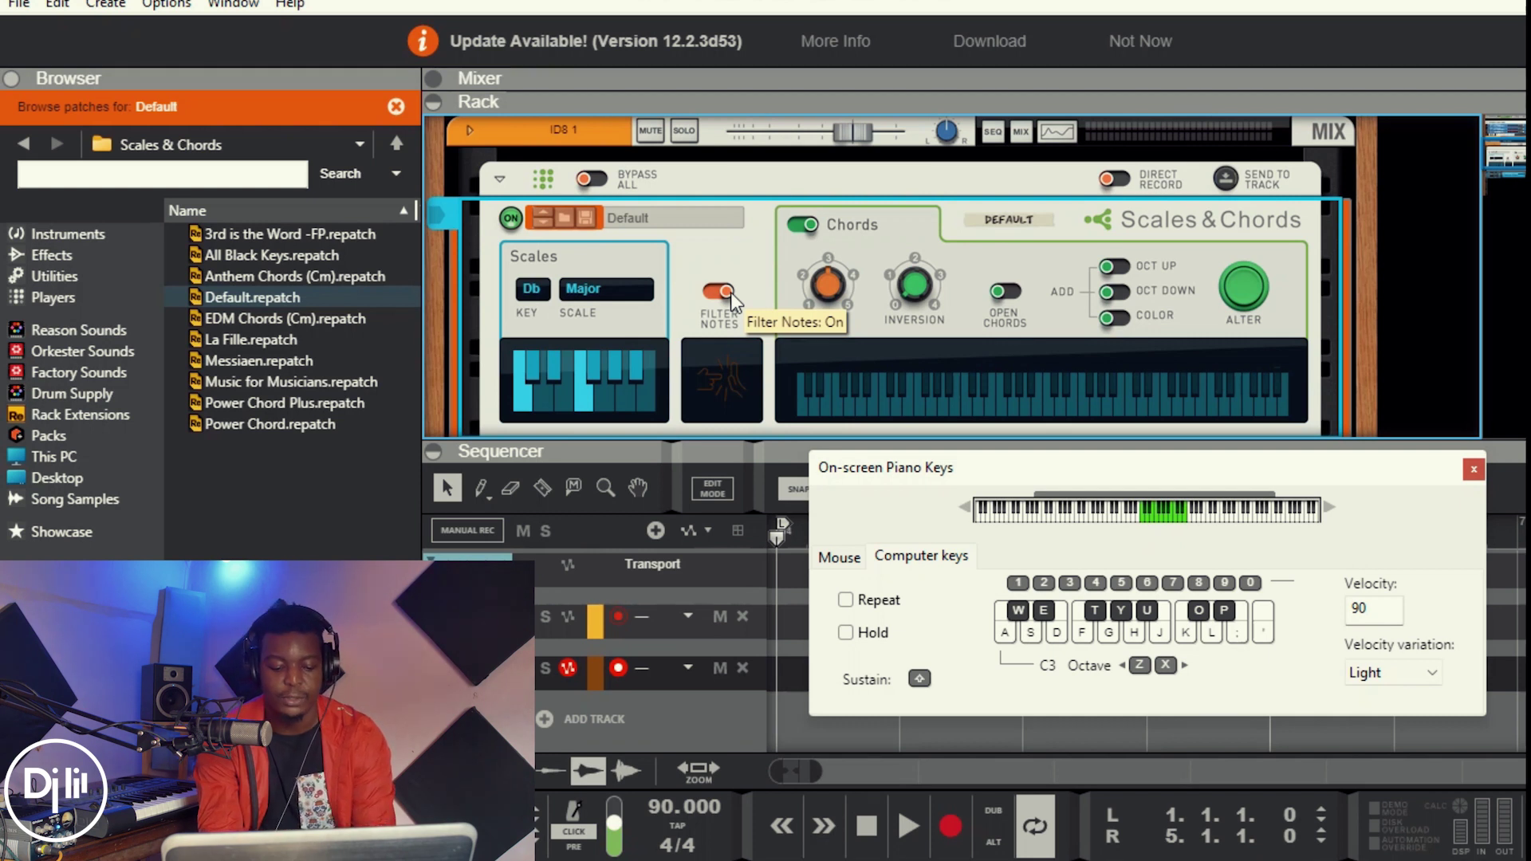
pyautogui.press('a')
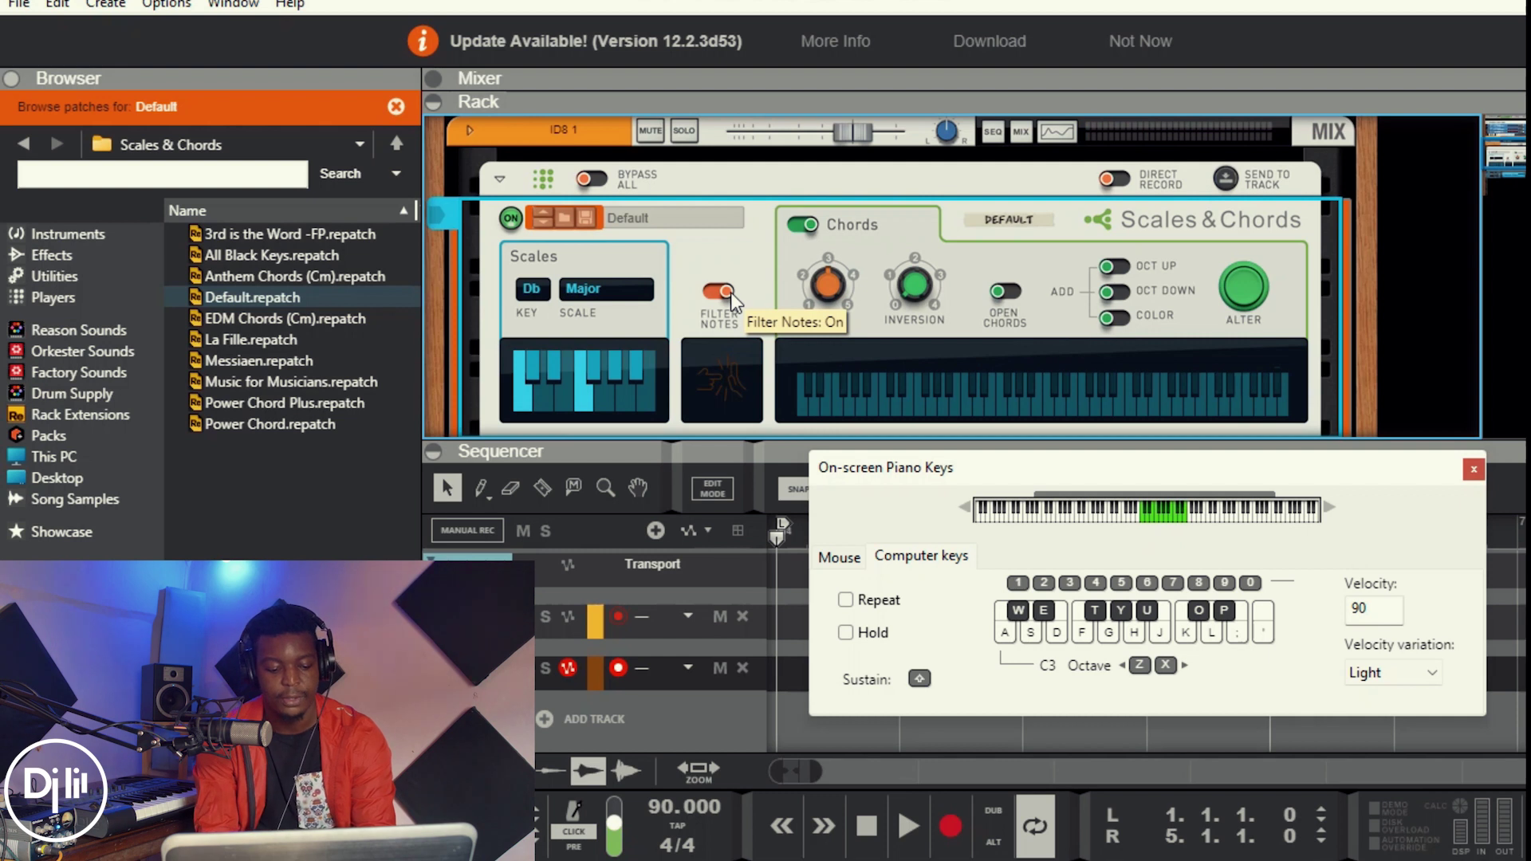
pyautogui.press('a')
pyautogui.press('w')
pyautogui.press('e')
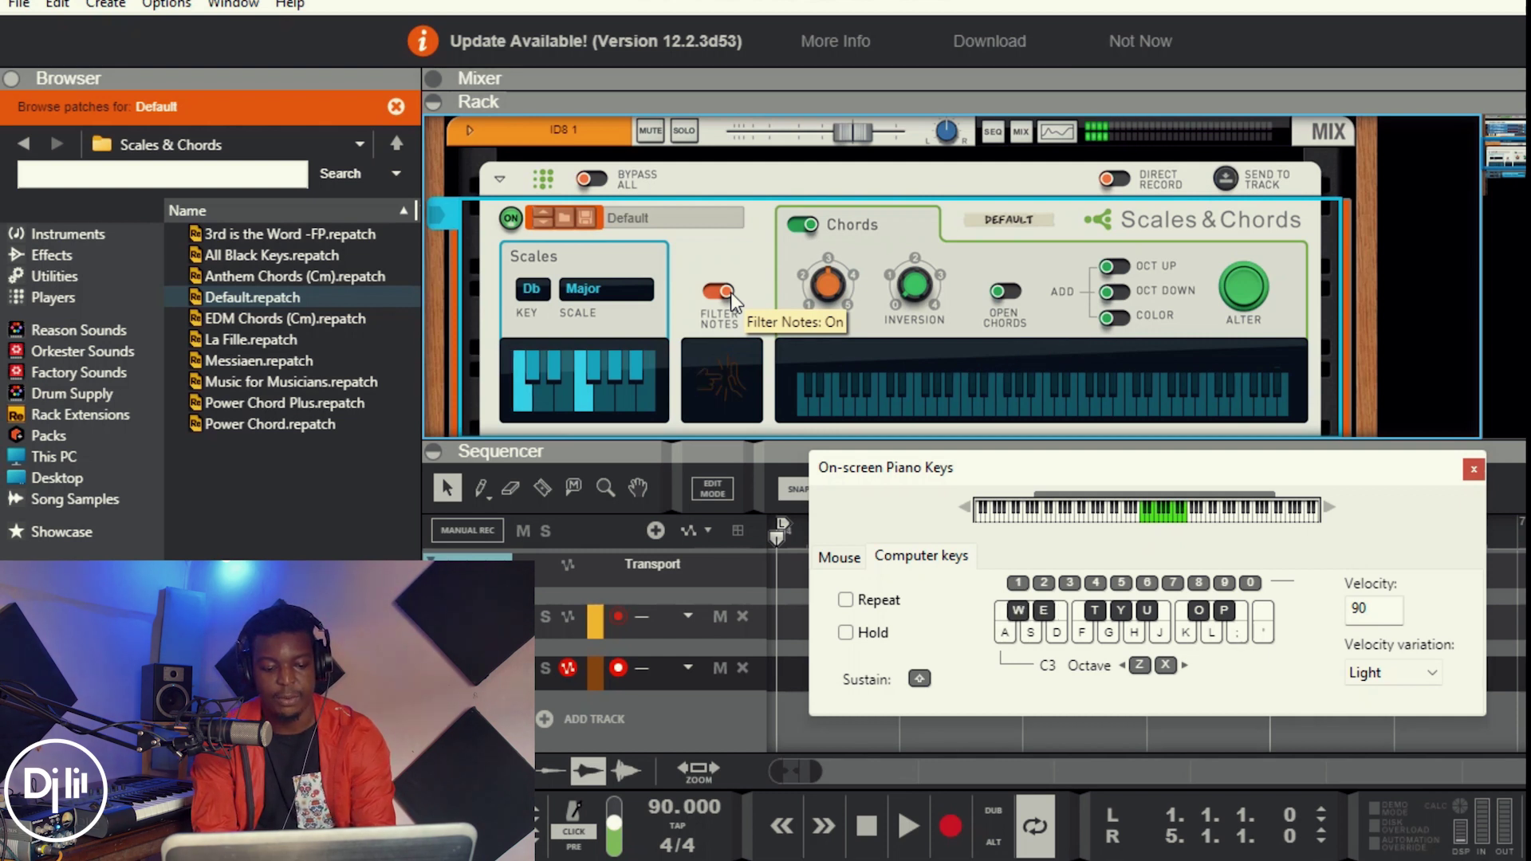
pyautogui.press('d')
pyautogui.press('d')
pyautogui.press('d')
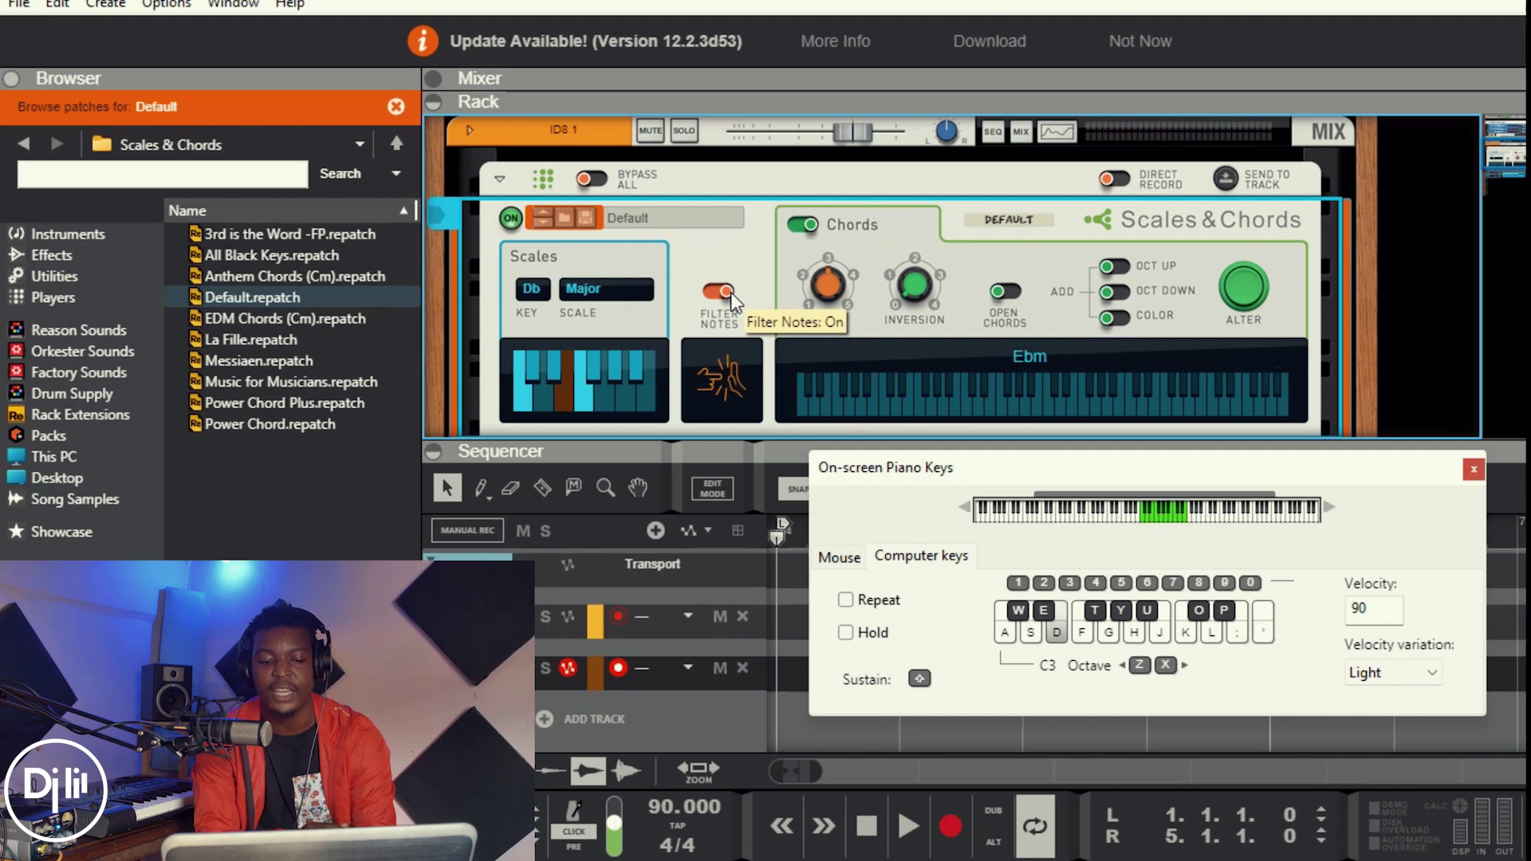
pyautogui.press('d')
pyautogui.press('d')
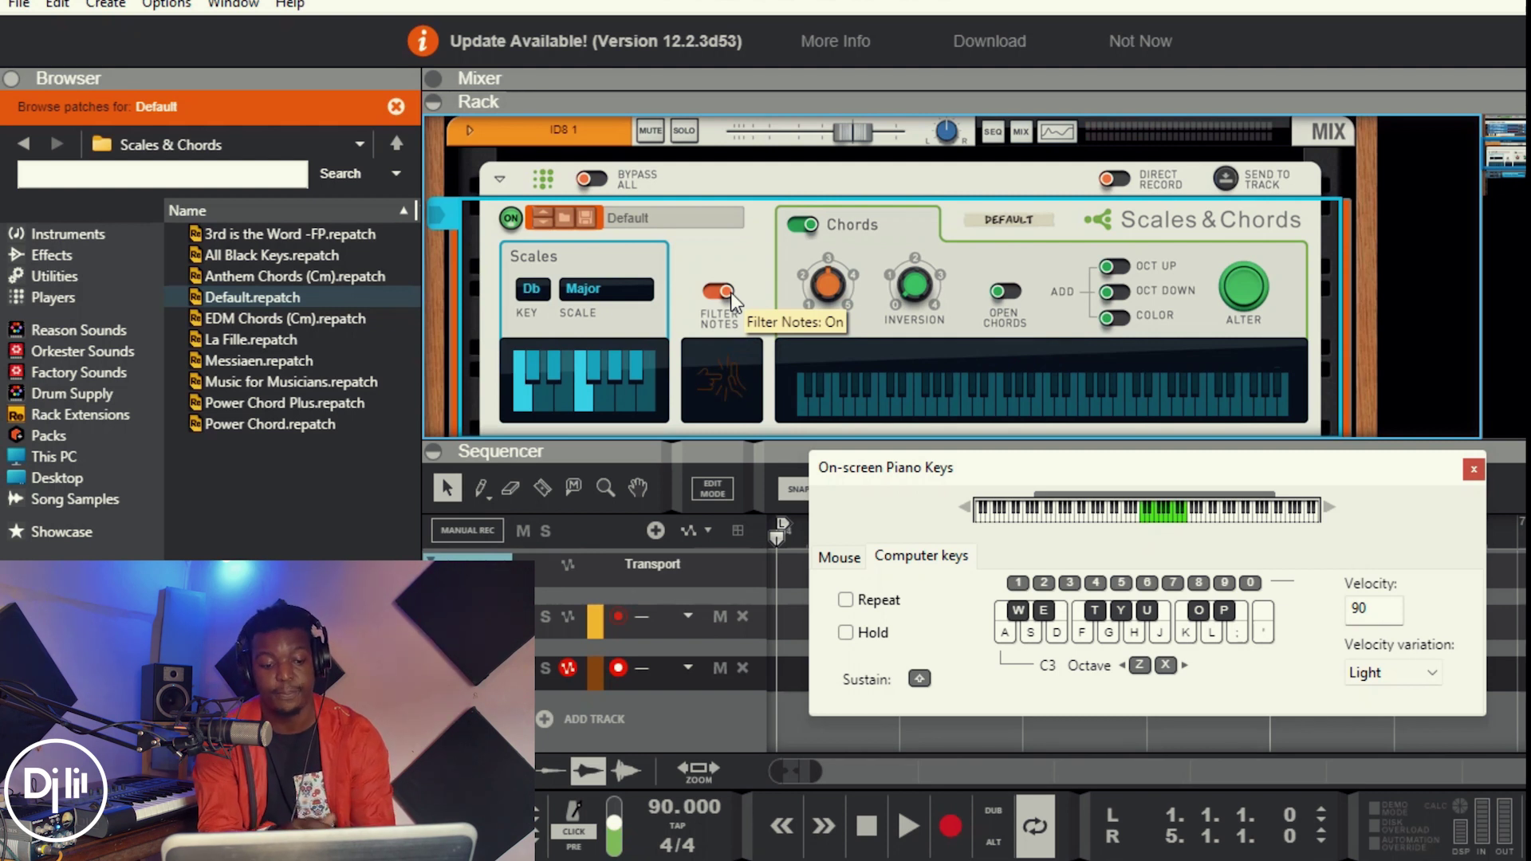
# - Turn off Filter Notes and the Chords section, playing notes to check each setting
pyautogui.click(717, 291)
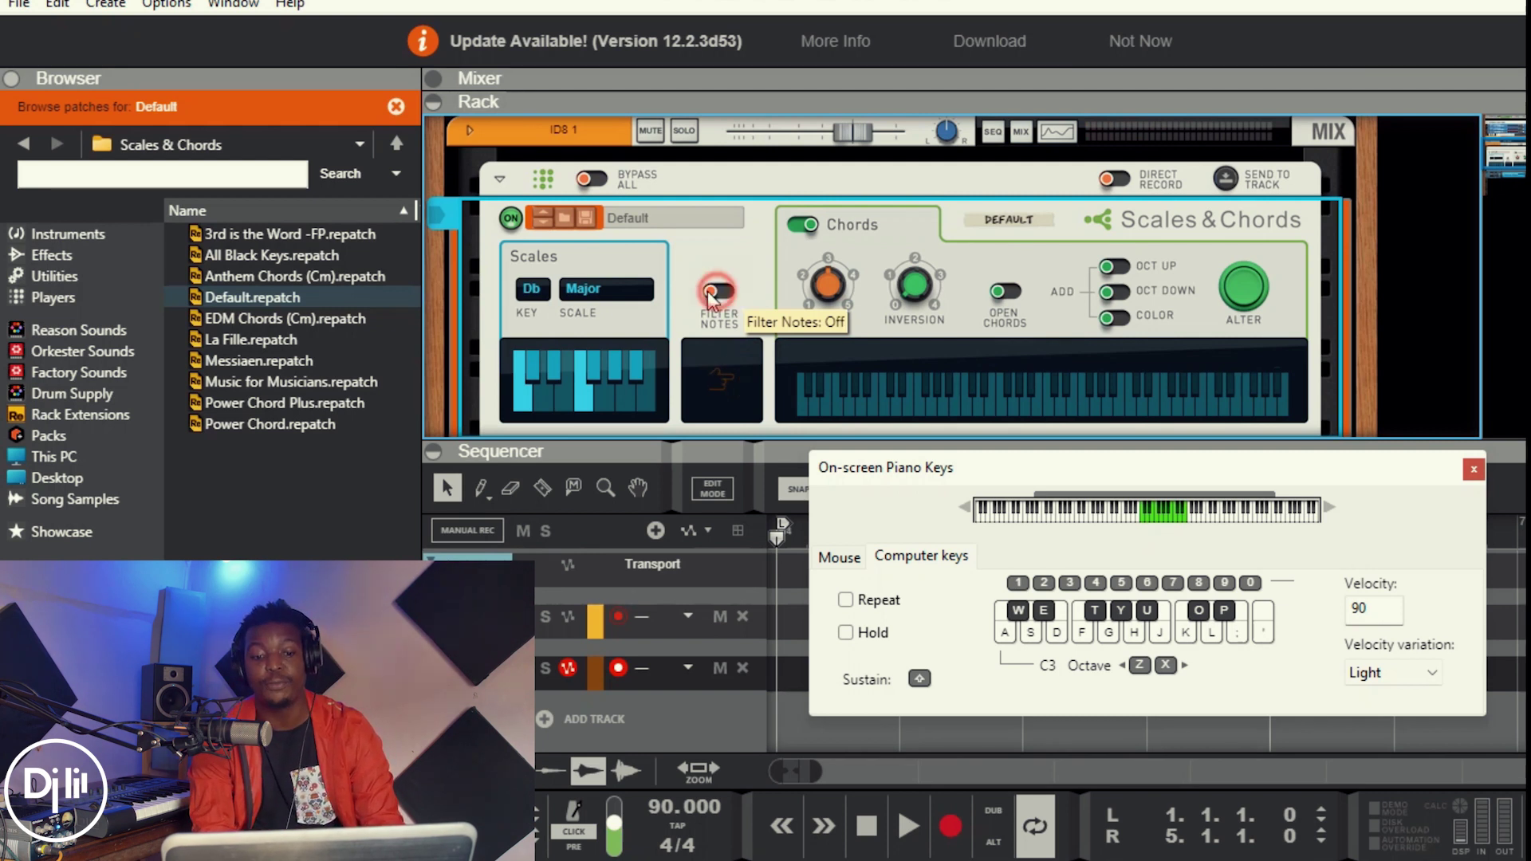
pyautogui.press('w')
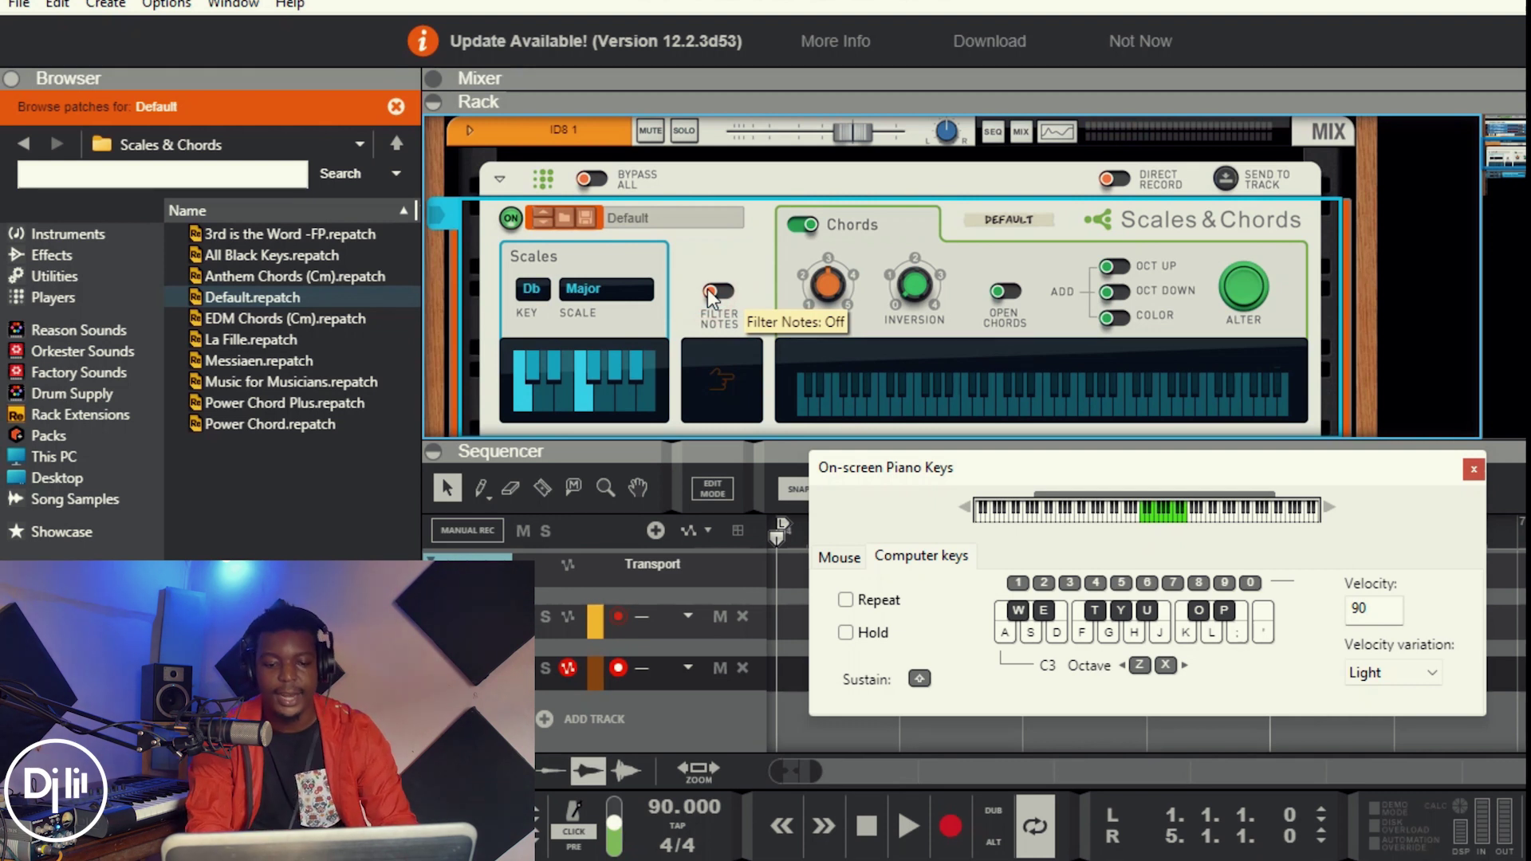
pyautogui.click(815, 223)
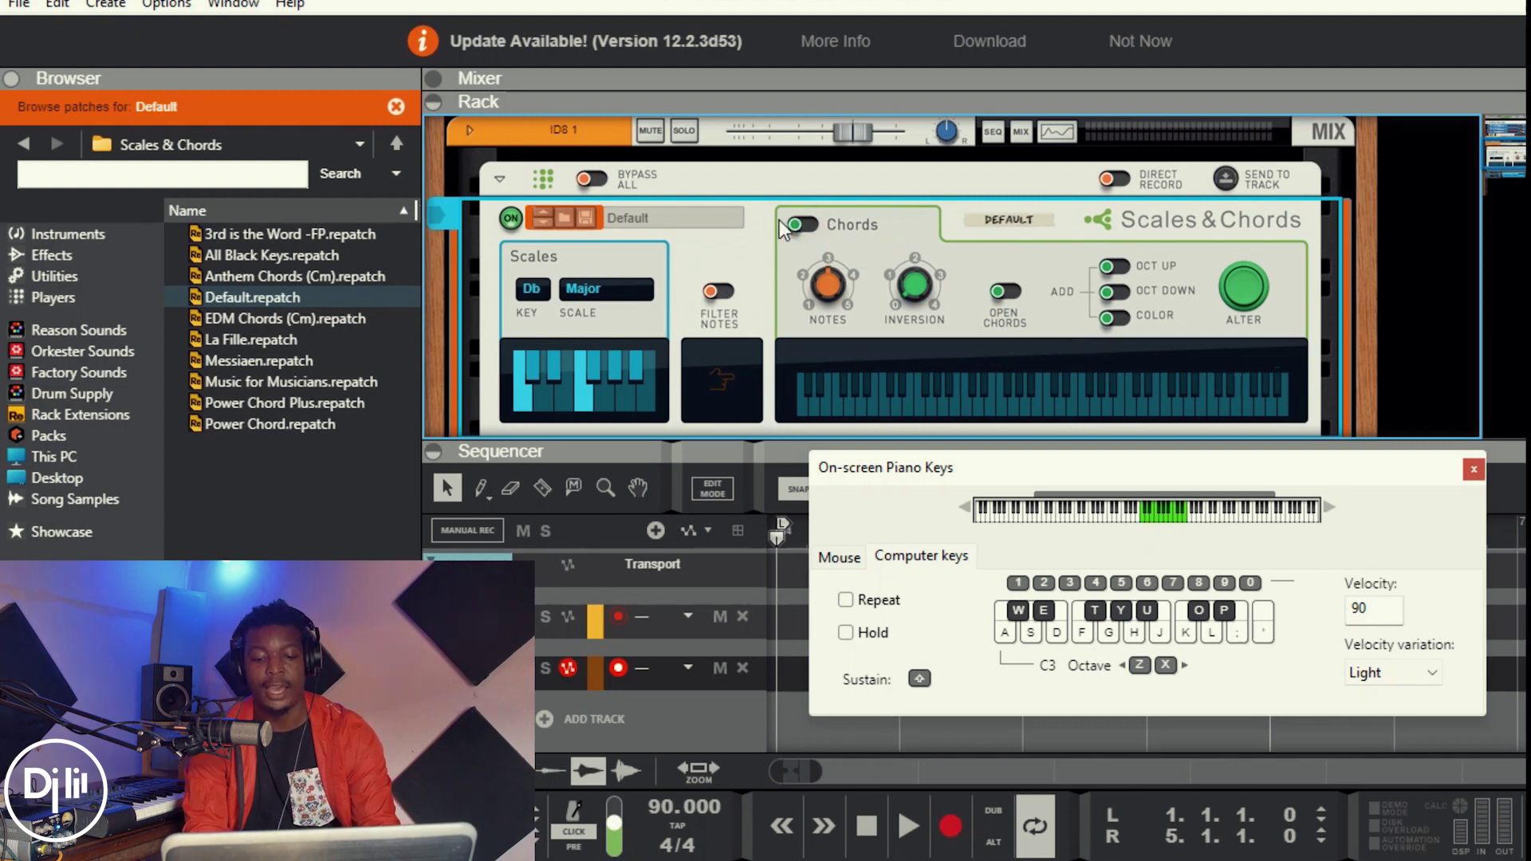
pyautogui.press('a')
pyautogui.press('w')
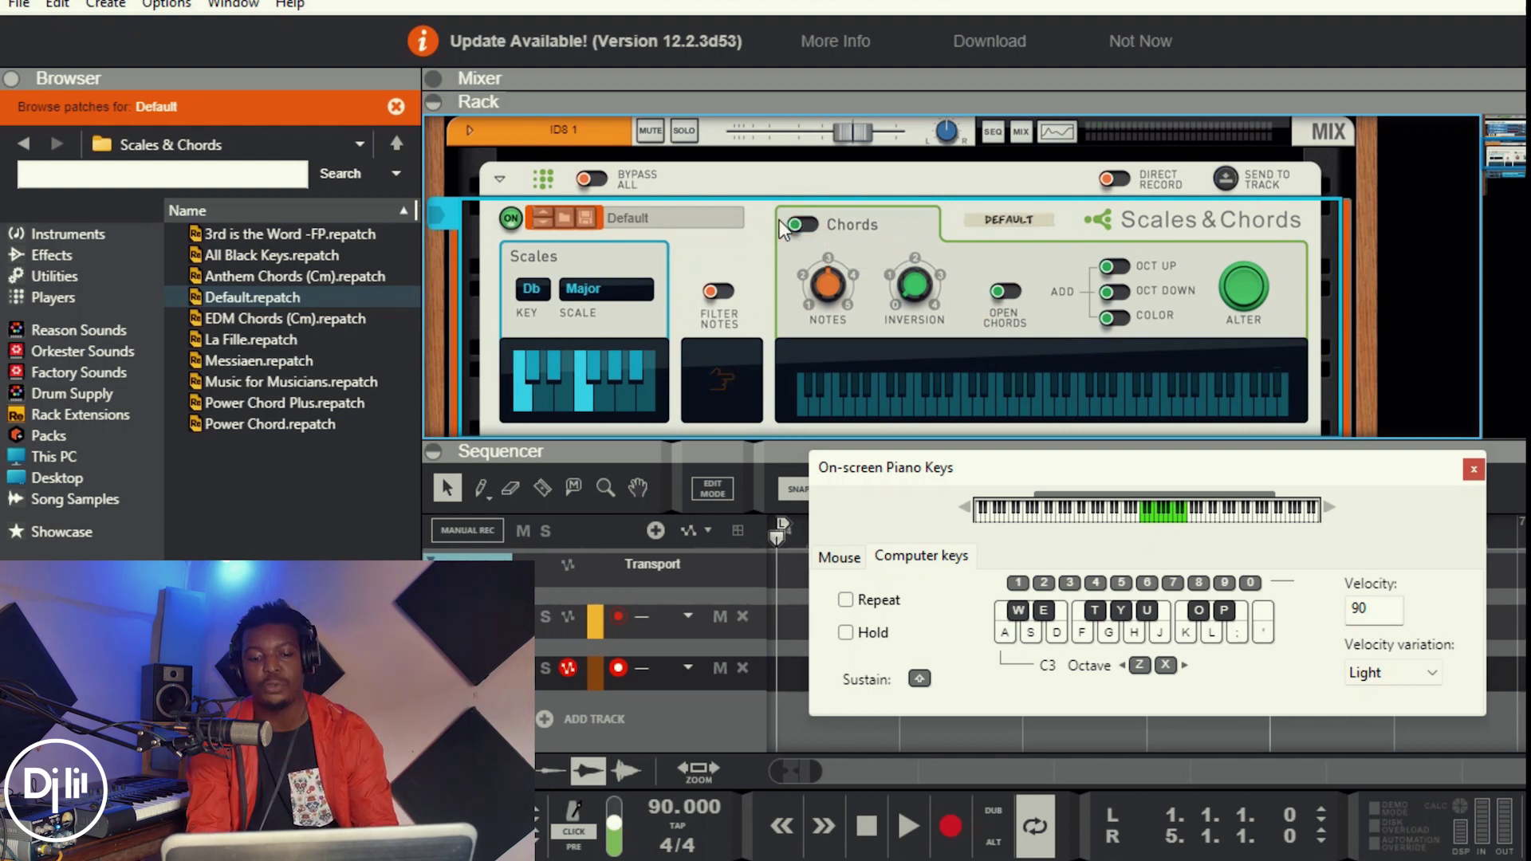
# - Turn the Chords section back on and play several low notes to hear the generated chords
pyautogui.click(815, 227)
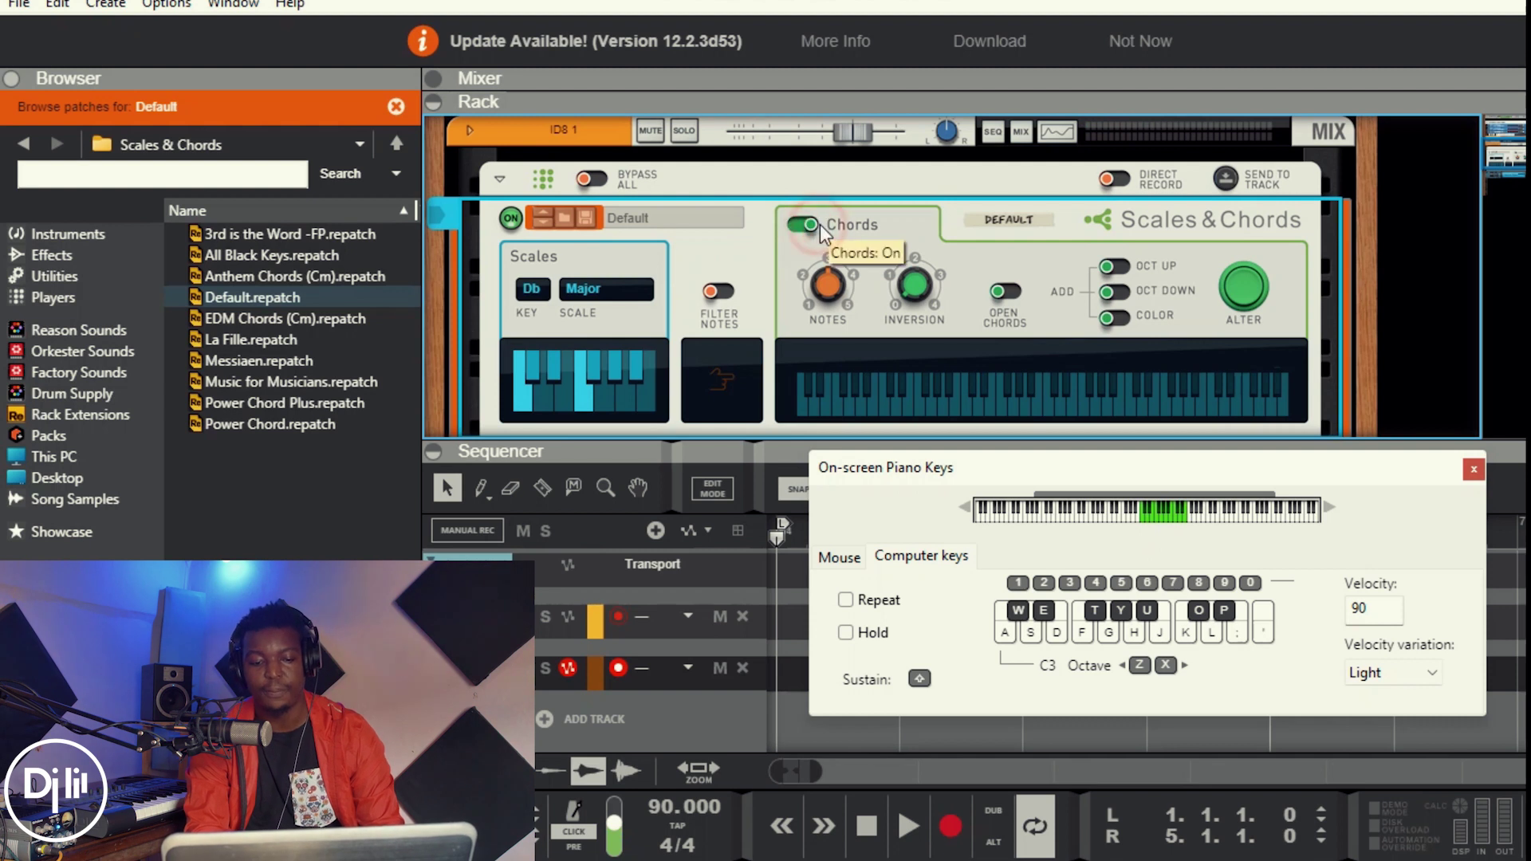
pyautogui.press('a')
pyautogui.press('w')
pyautogui.press('e')
pyautogui.press('d')
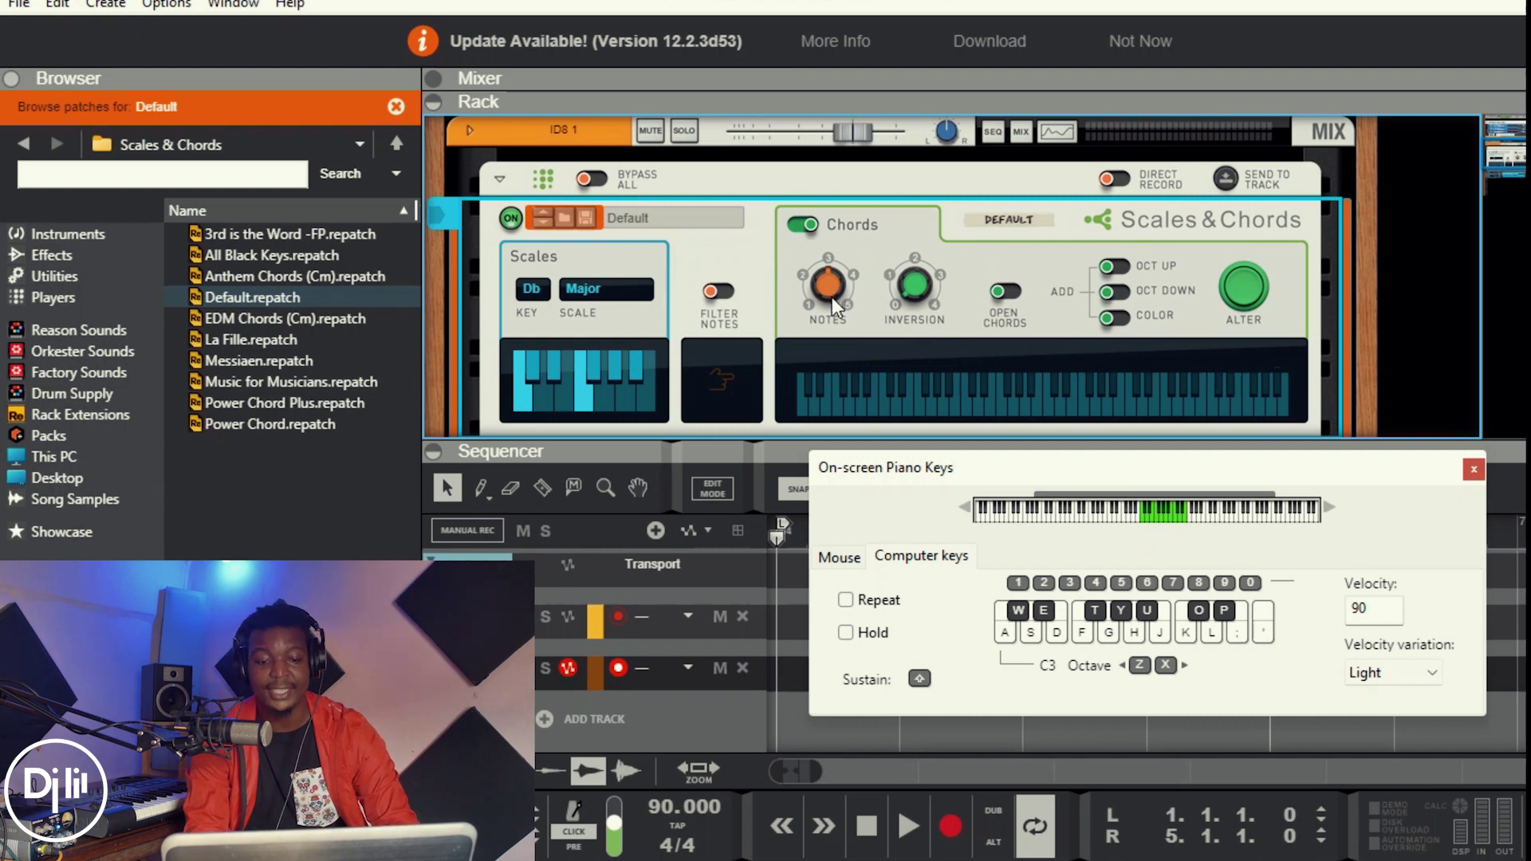
pyautogui.moveTo(831, 298)
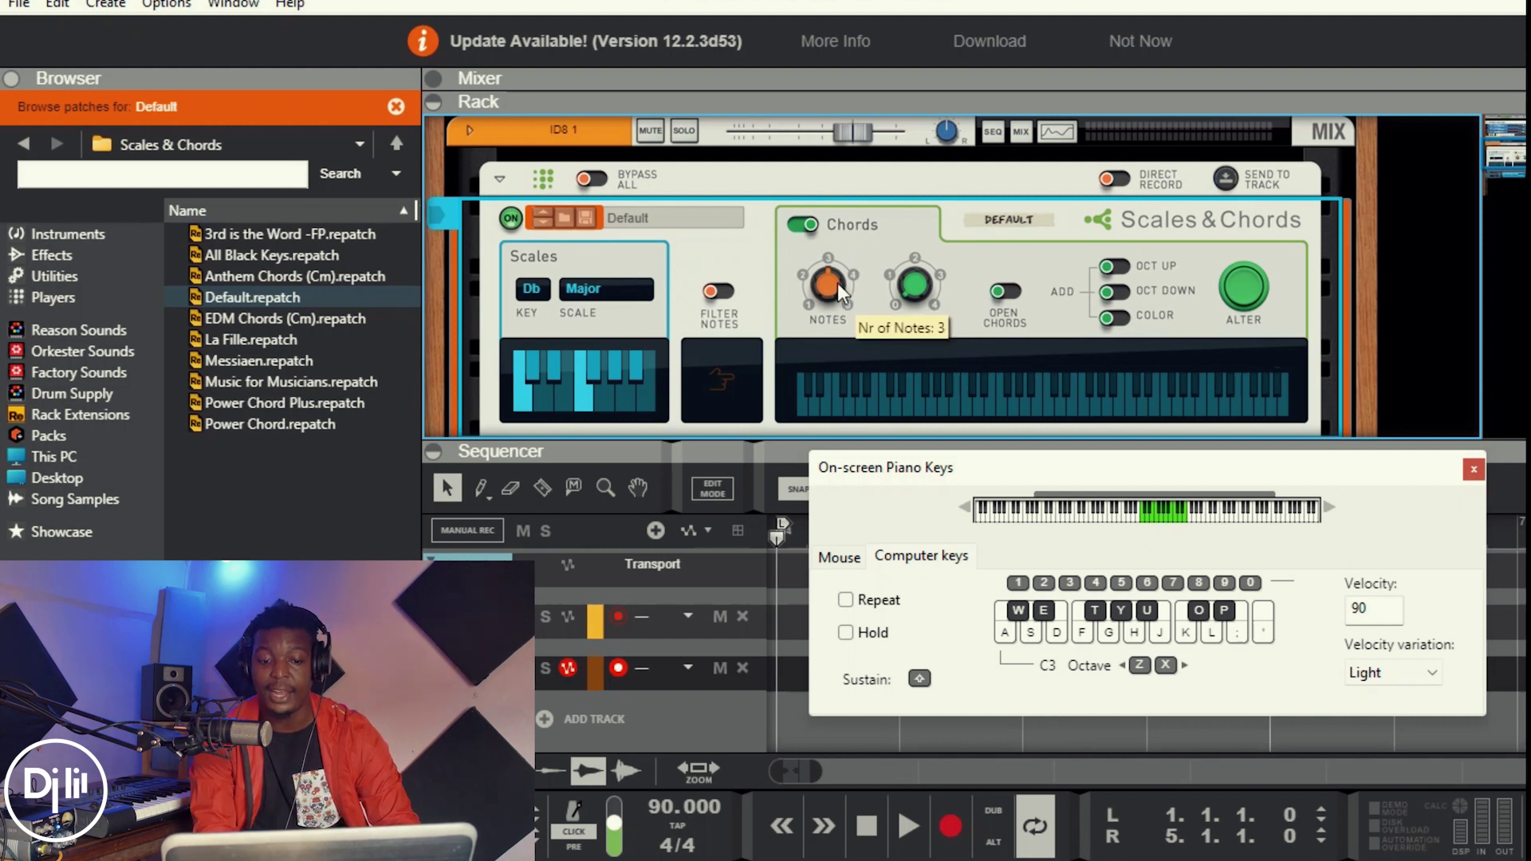
# - Set the number of chord notes to 4, 5 and back to 4, playing notes at each setting
pyautogui.moveTo(837, 284); pyautogui.dragTo(835, 267)
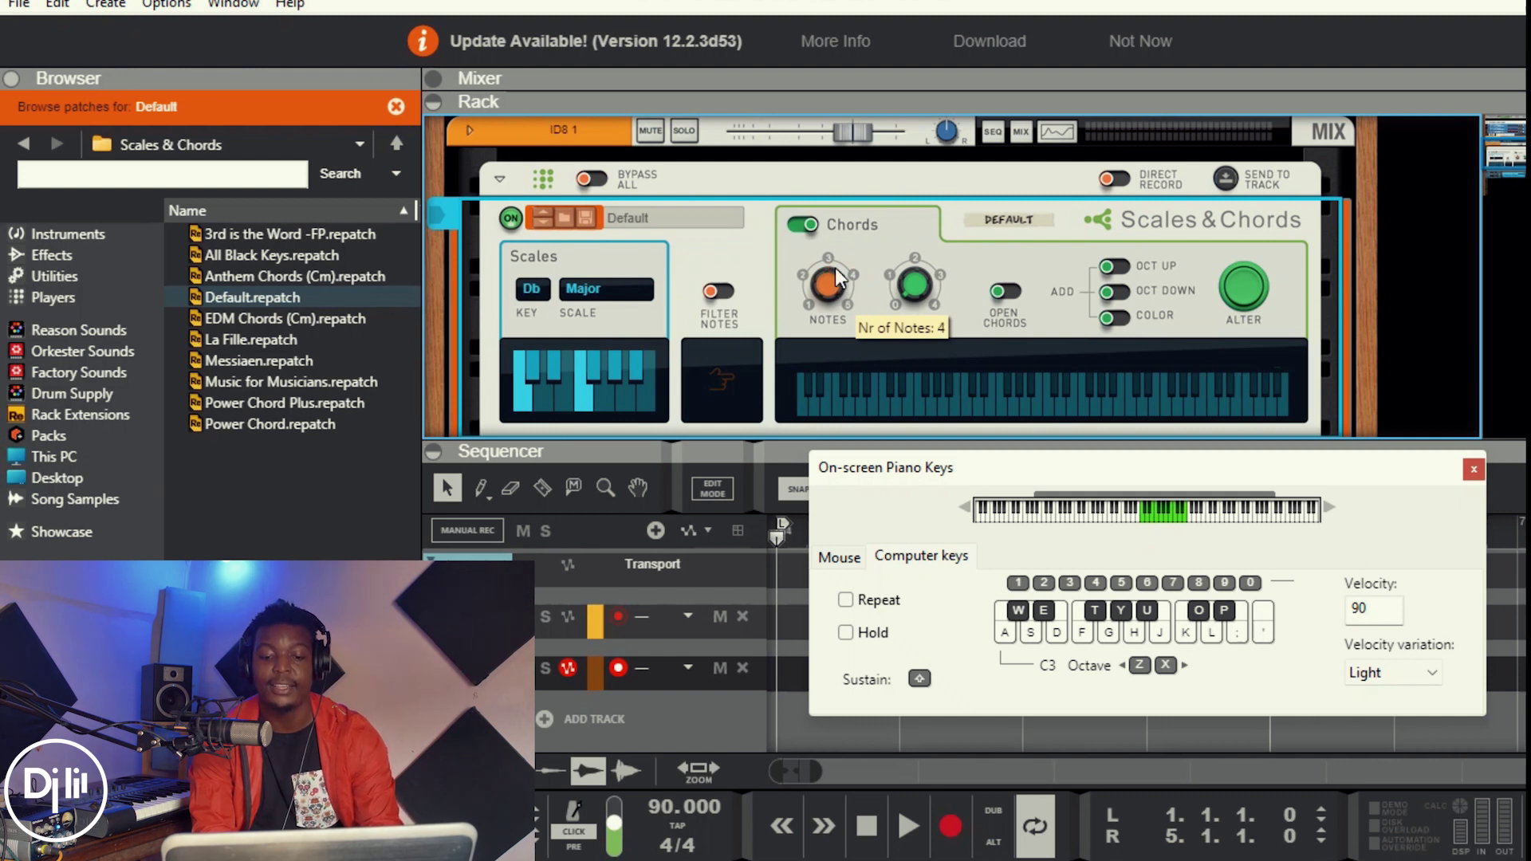
pyautogui.press('a')
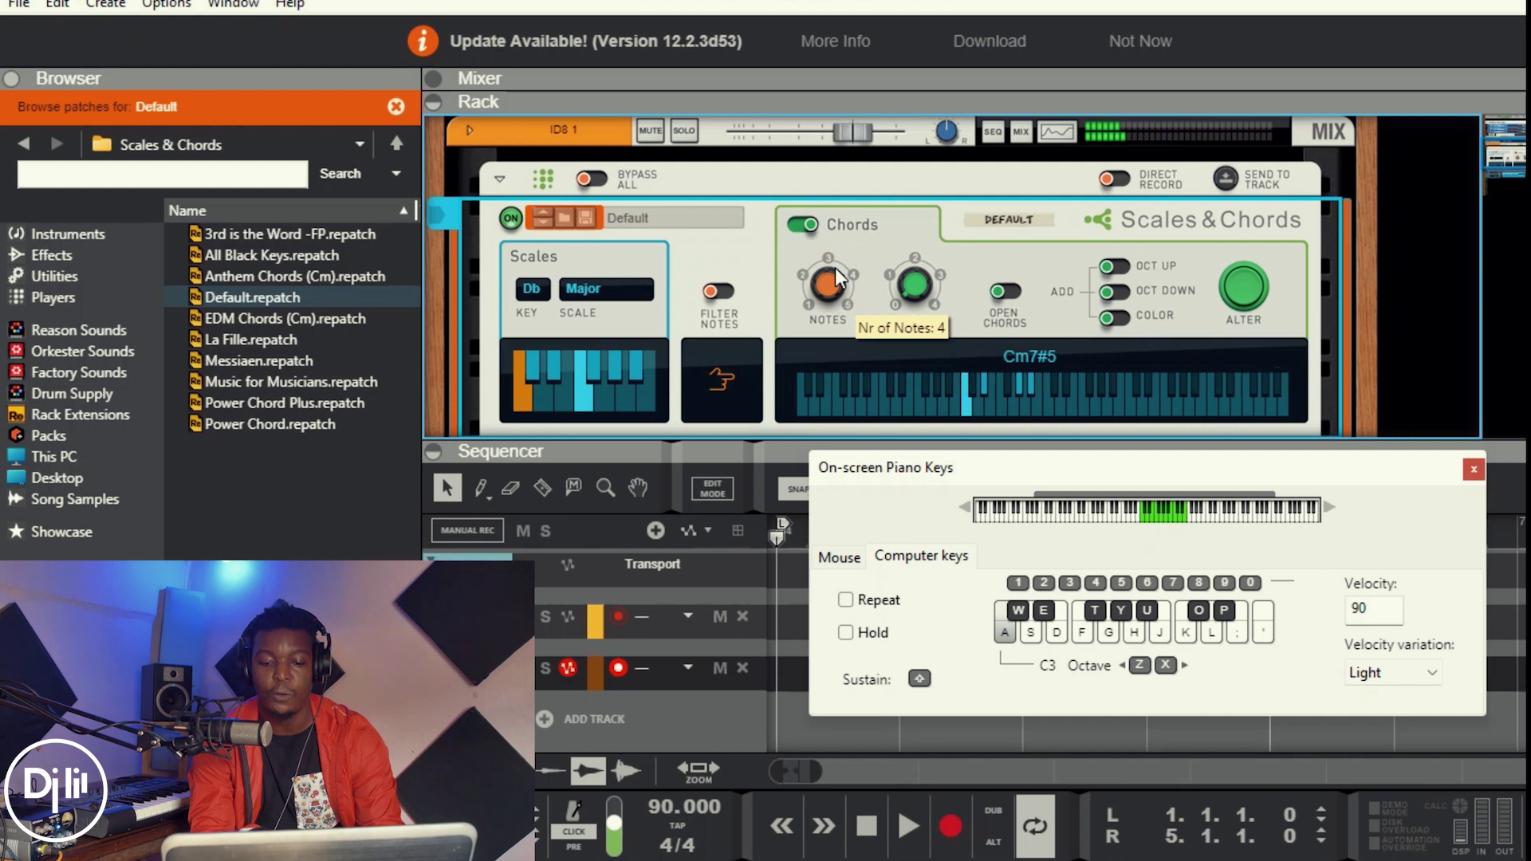
pyautogui.press('a')
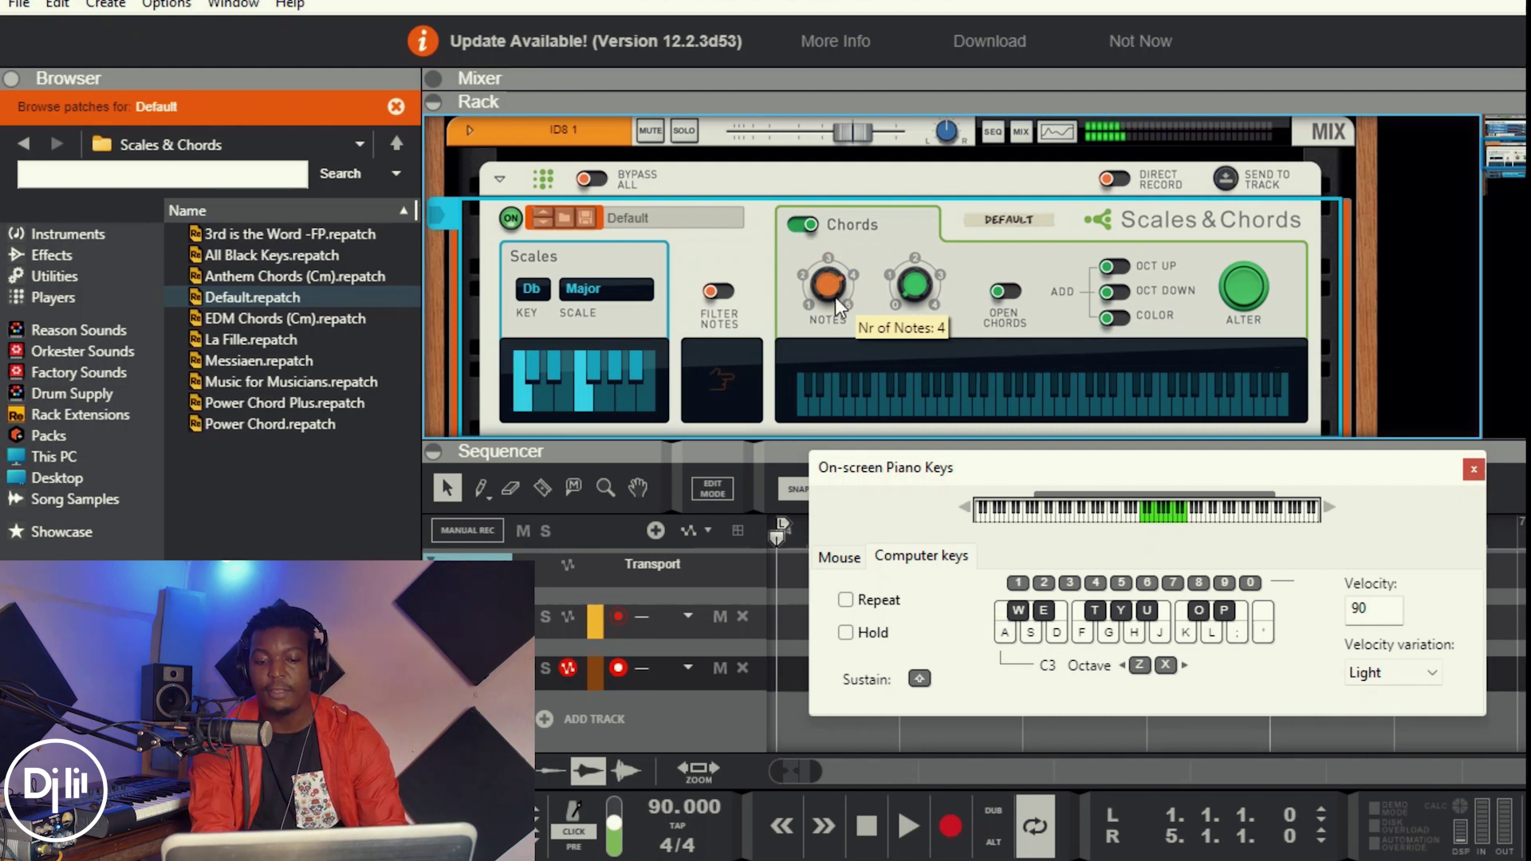
pyautogui.click(834, 297)
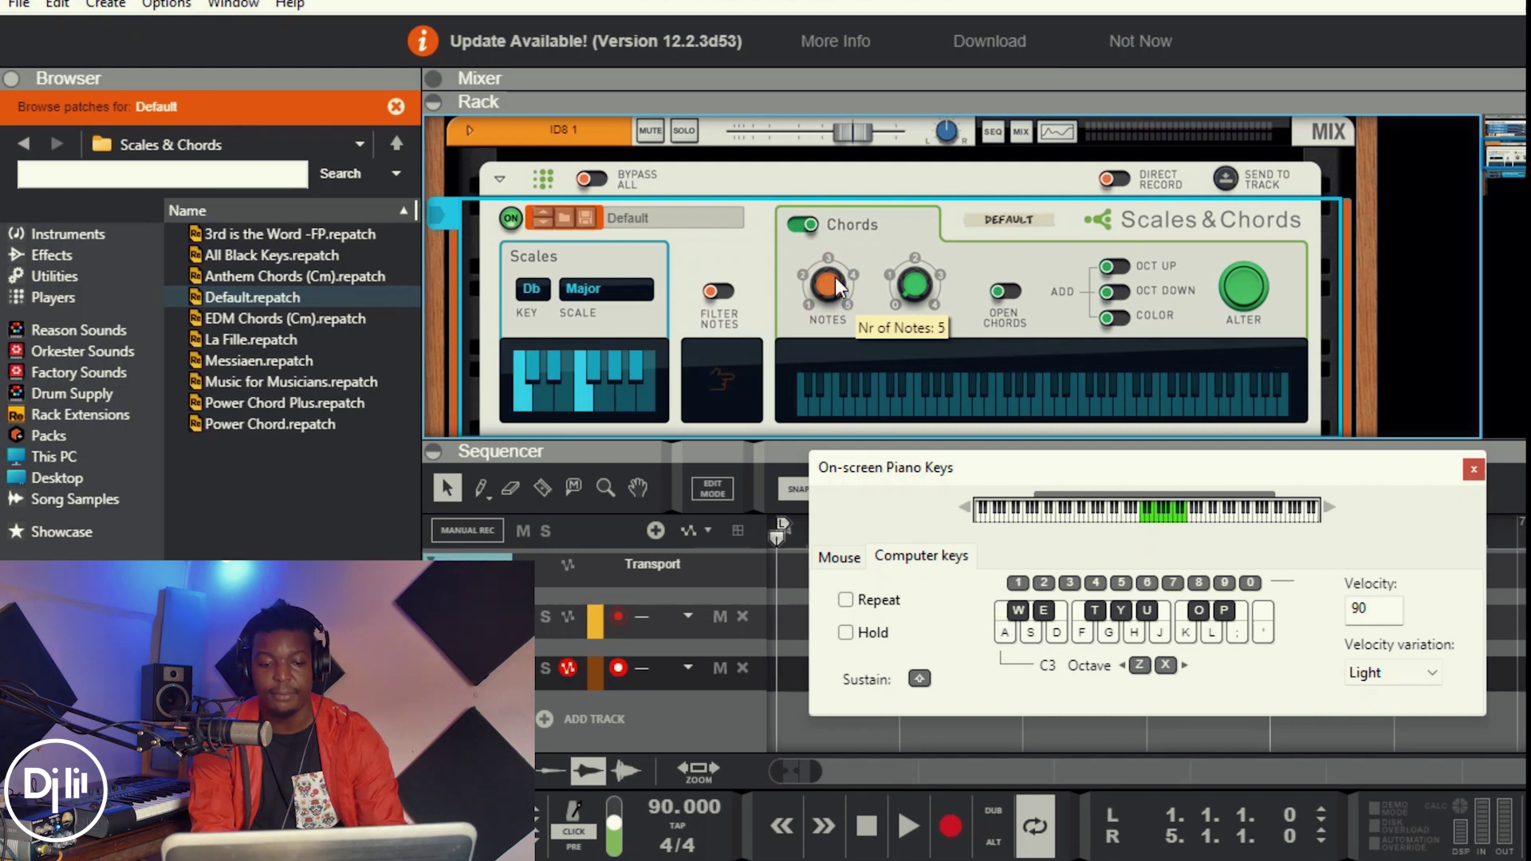
pyautogui.press('a')
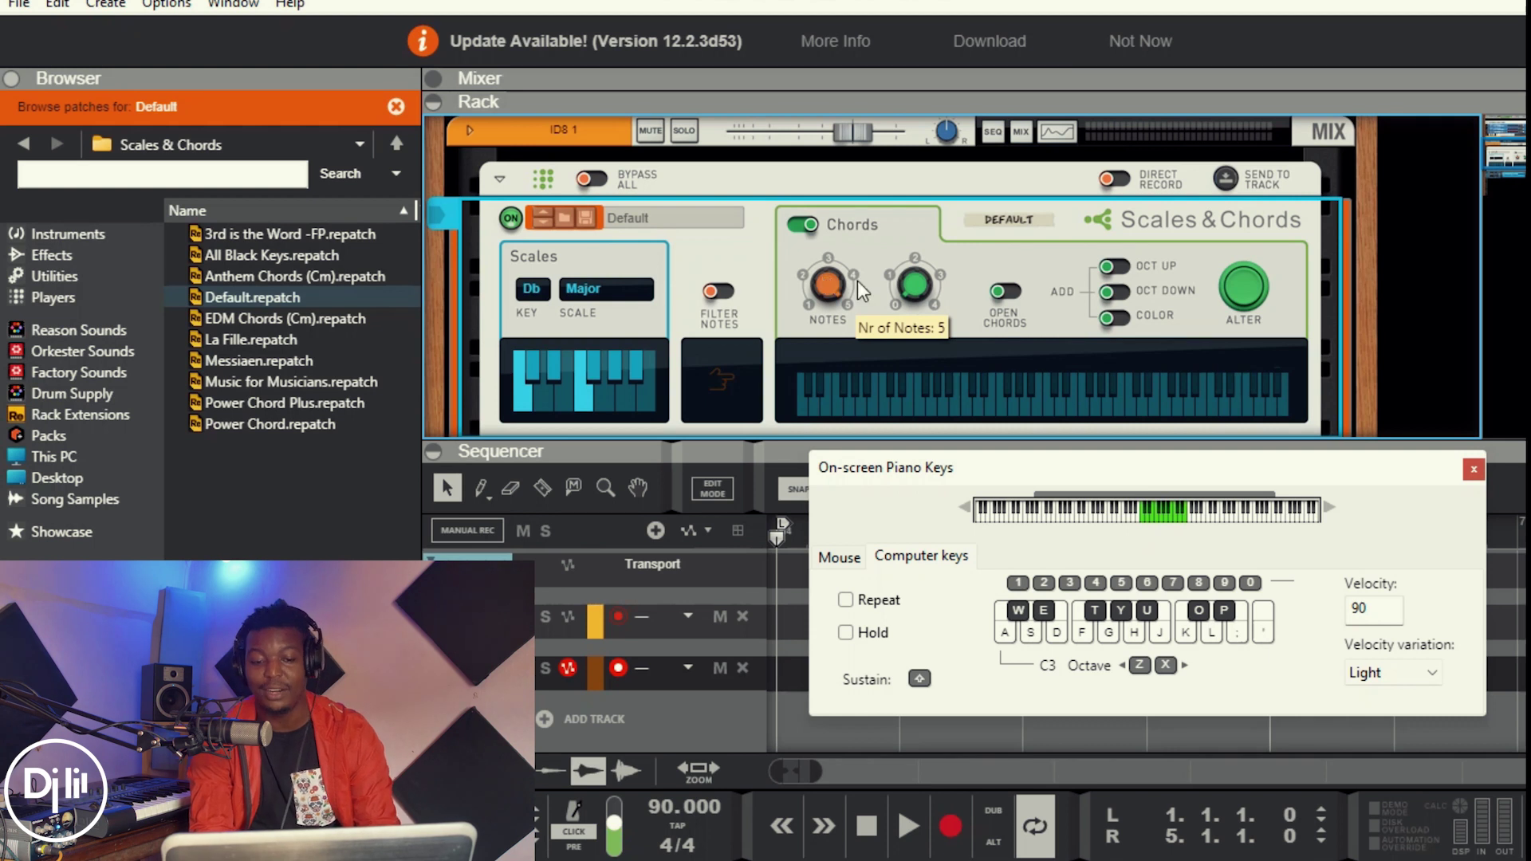
pyautogui.moveTo(830, 291); pyautogui.dragTo(828, 308)
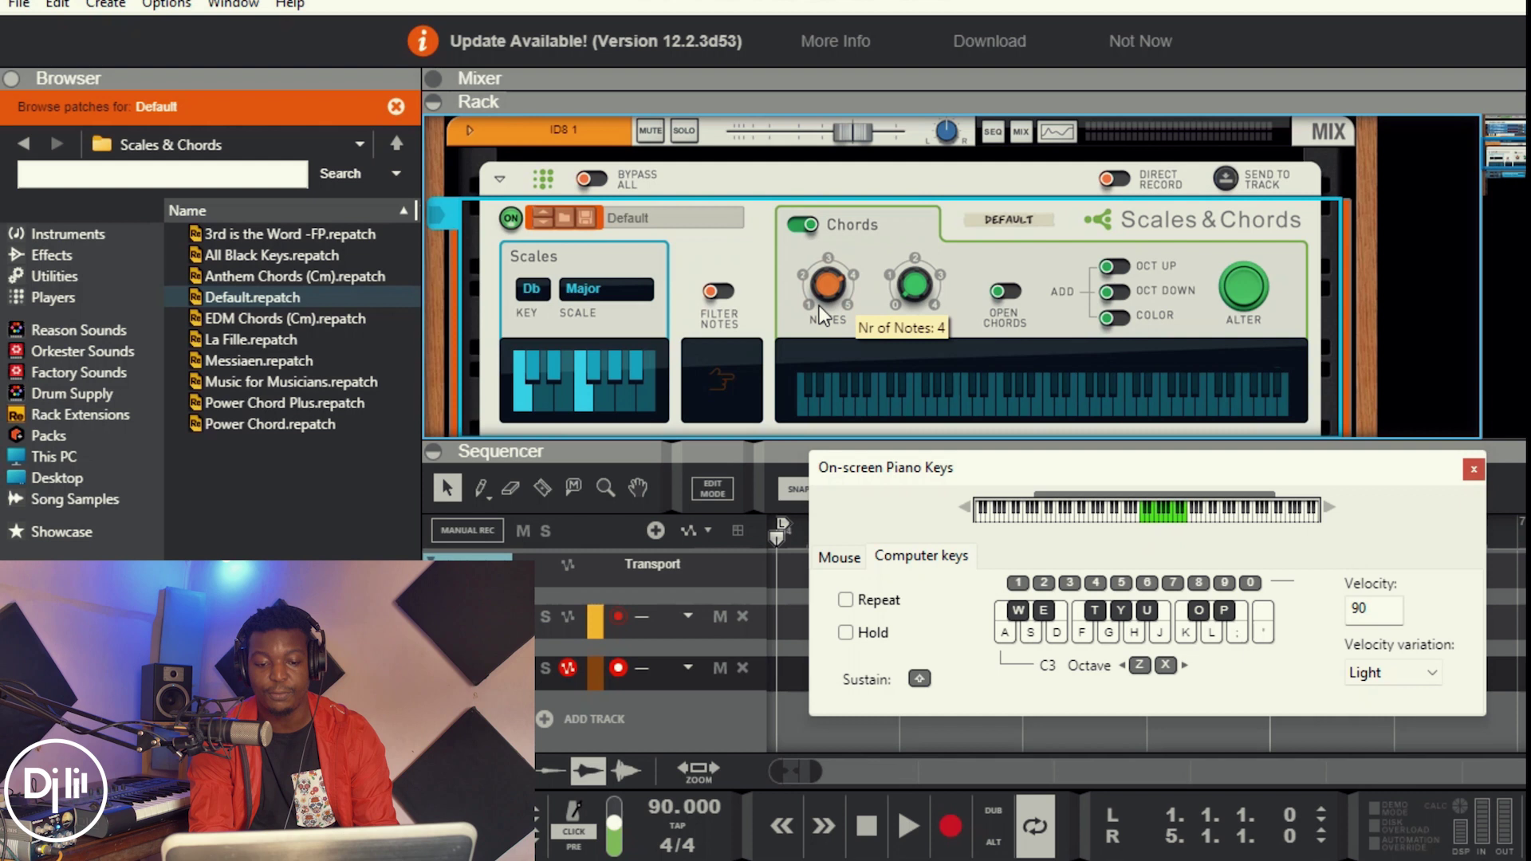
pyautogui.press('a')
pyautogui.press('g')
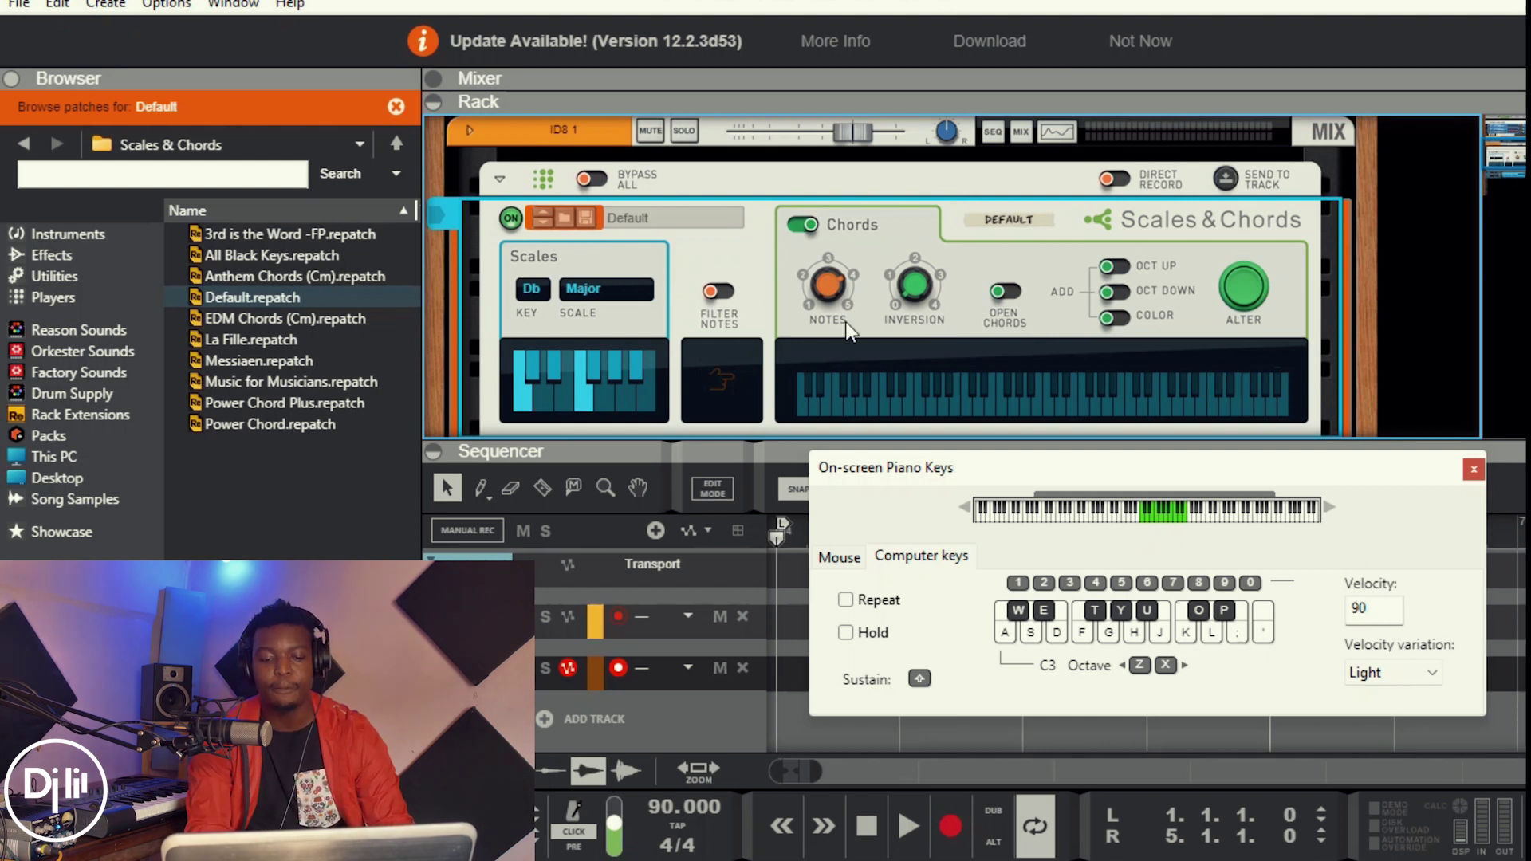
# - Try different chord inversions while playing the low C note, and return the inversion to 0
pyautogui.click(917, 294)
pyautogui.moveTo(917, 294)
pyautogui.mouseDown()
pyautogui.moveTo(921, 237)
pyautogui.moveTo(927, 298)
pyautogui.mouseUp()
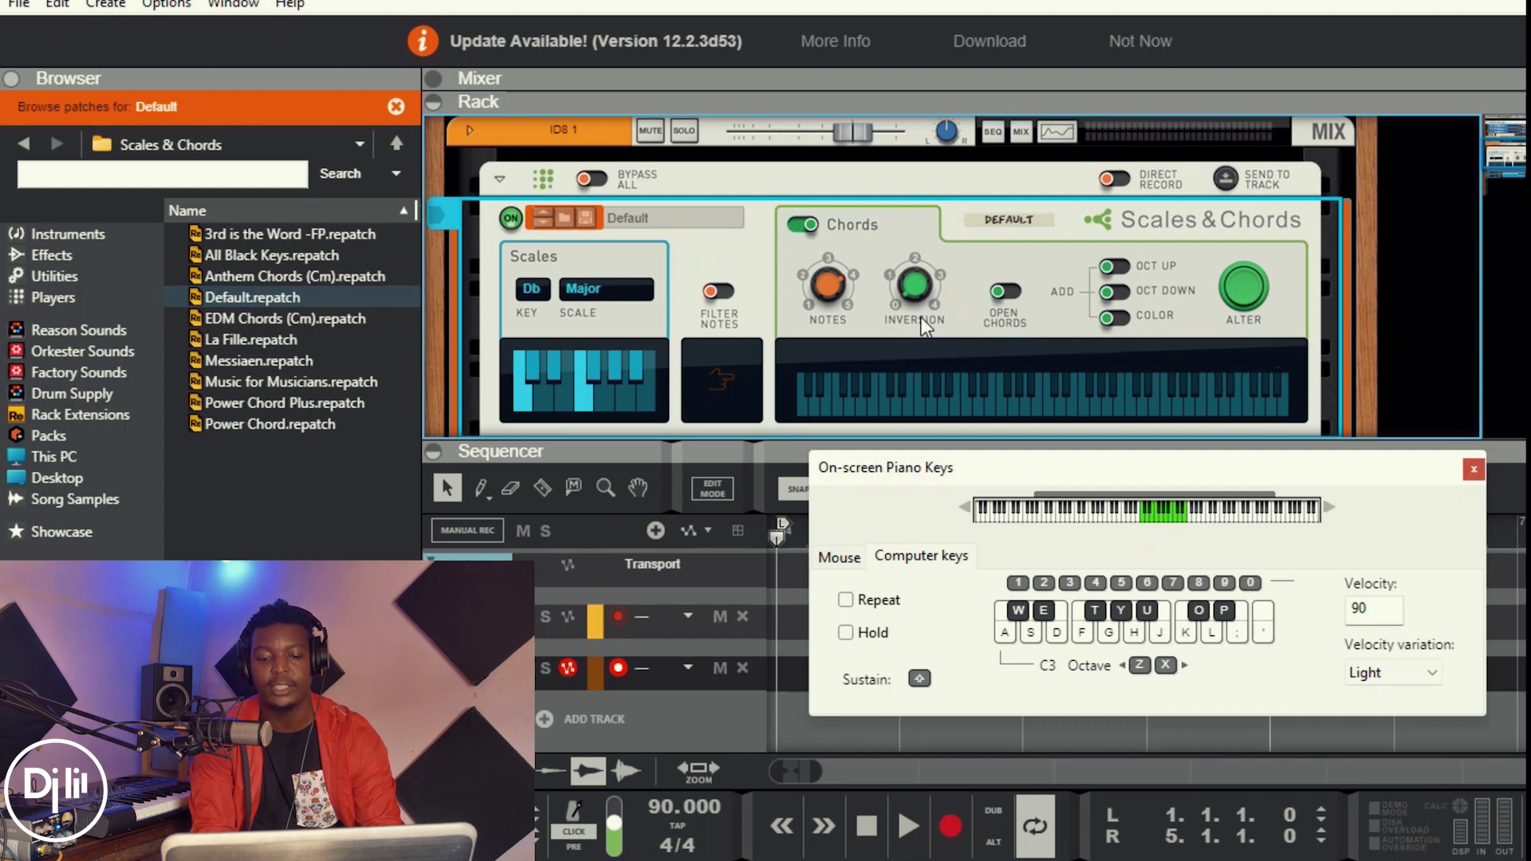
pyautogui.press('a')
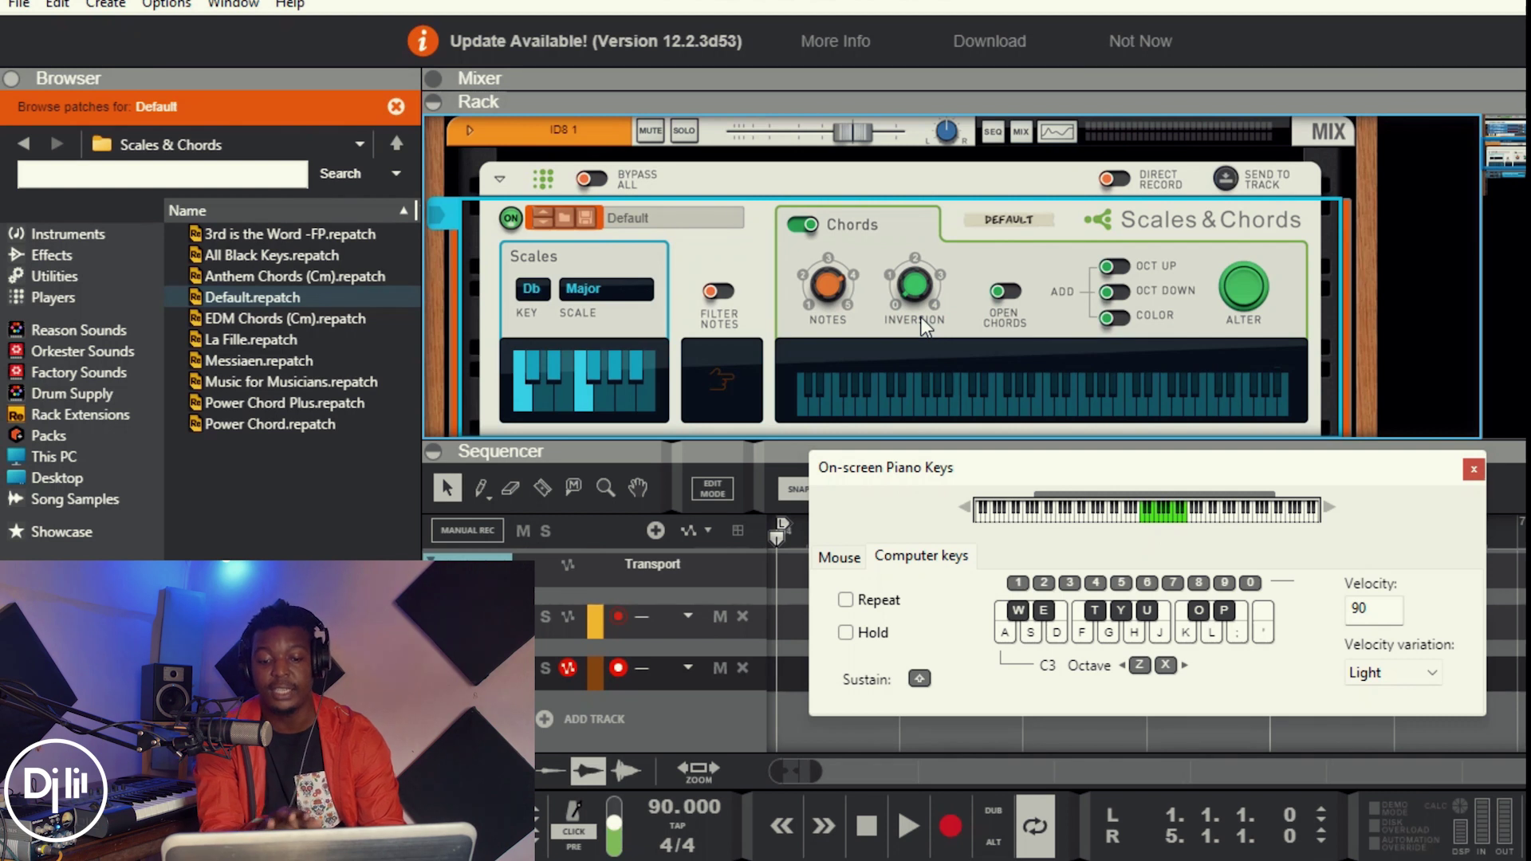
pyautogui.press('a')
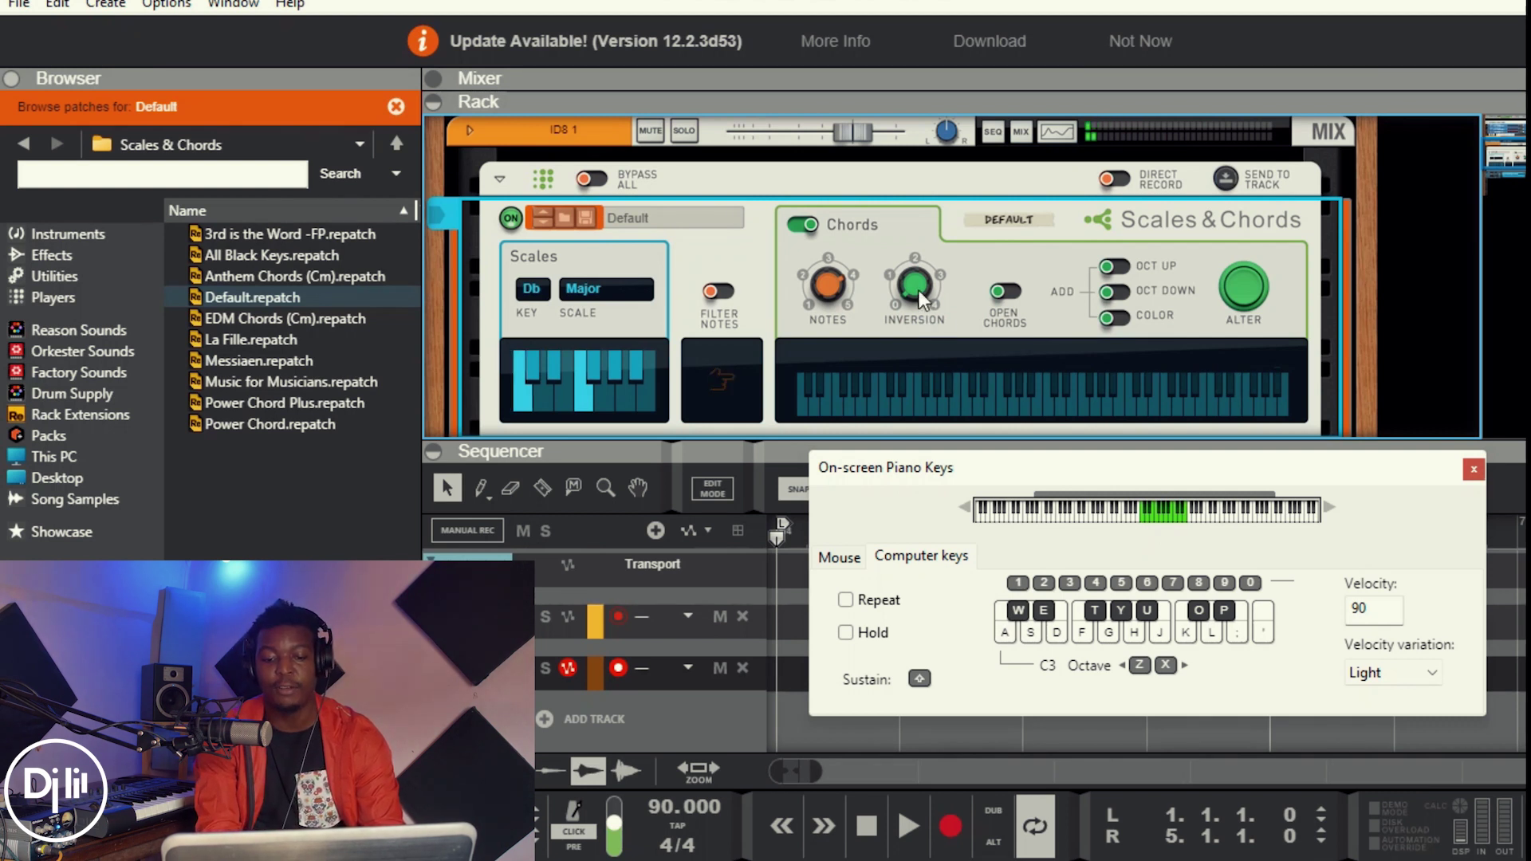
pyautogui.moveTo(918, 283); pyautogui.dragTo(918, 258)
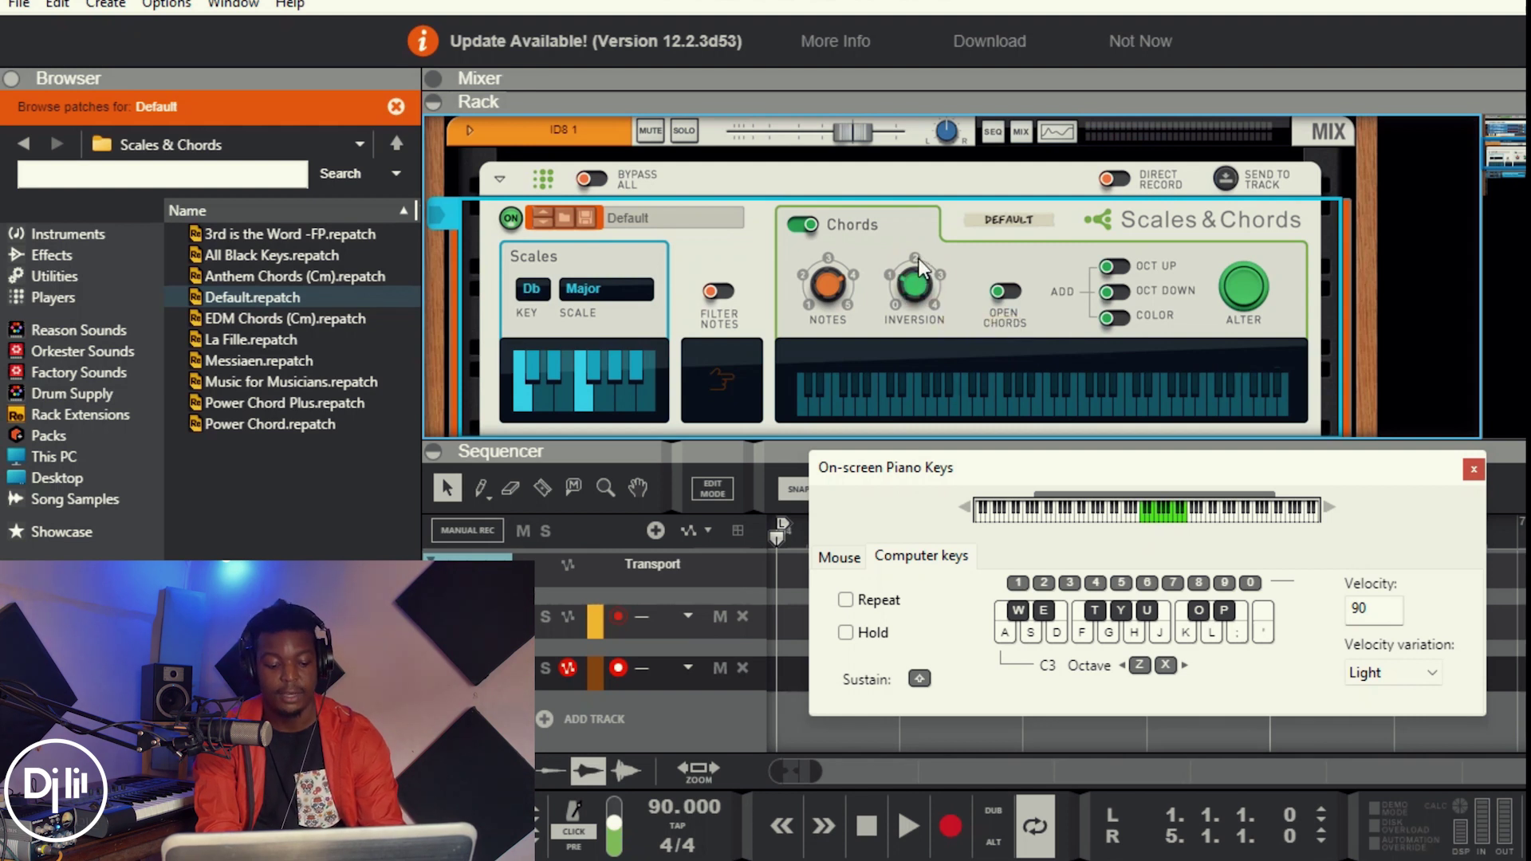
pyautogui.press('a')
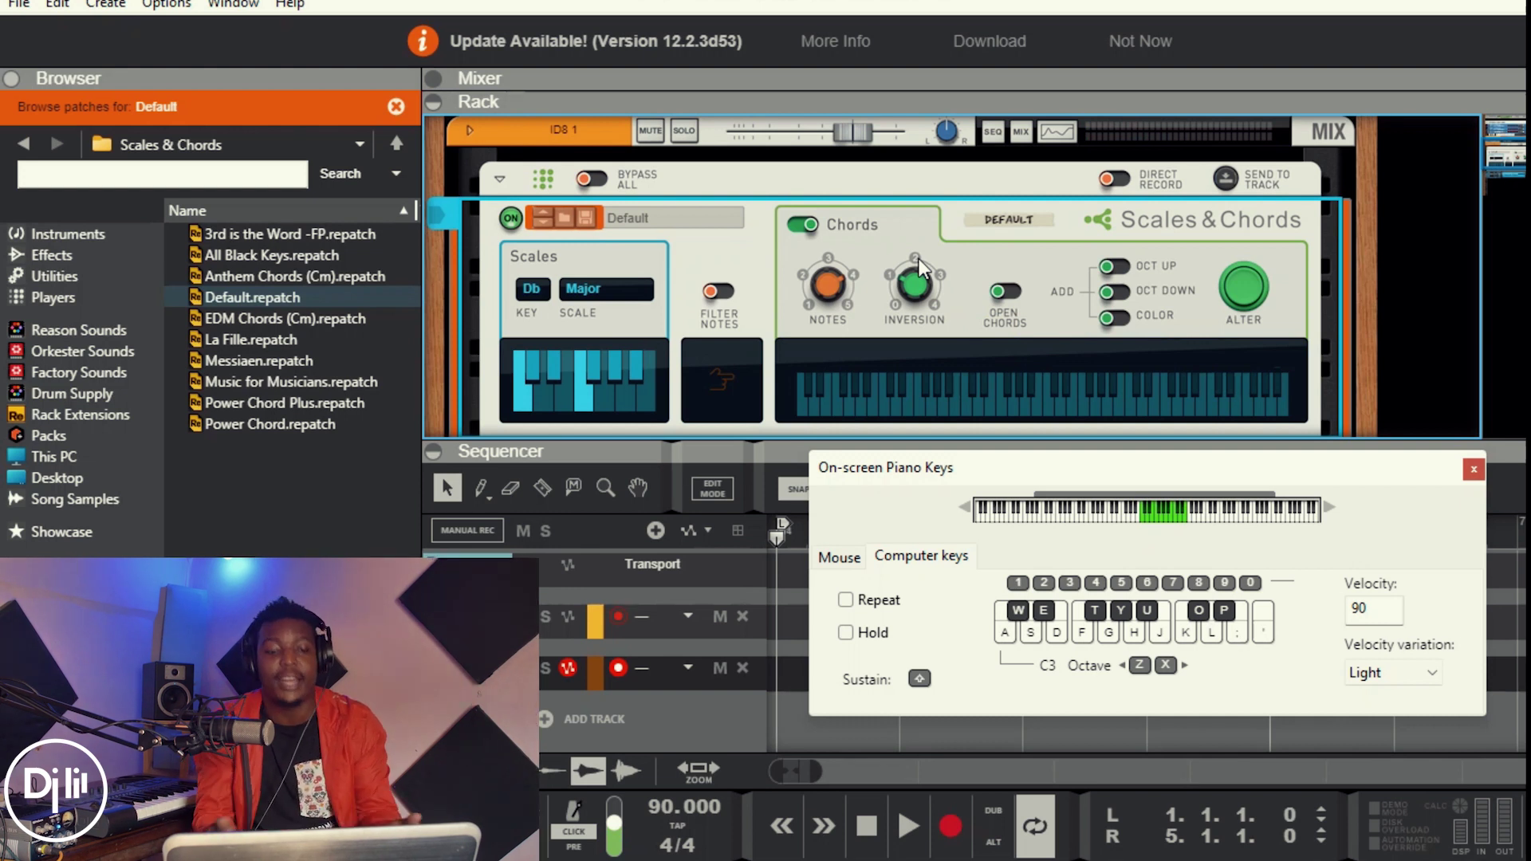
pyautogui.moveTo(916, 295)
pyautogui.mouseDown()
pyautogui.moveTo(917, 246)
pyautogui.moveTo(912, 314)
pyautogui.mouseUp()
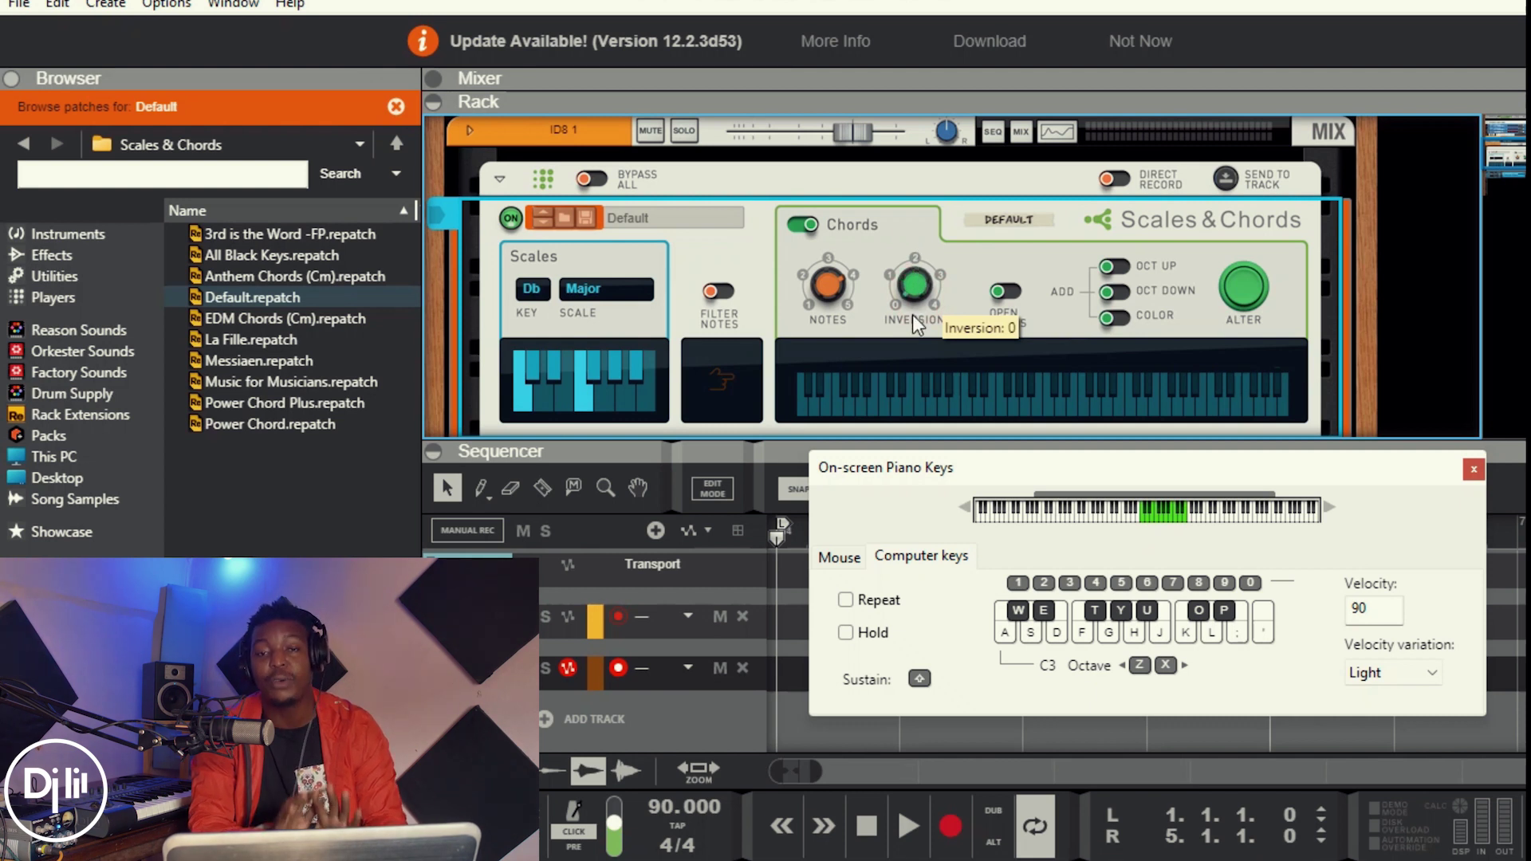
# - Turn on Open Chords, compare it with the setting off, and play several notes with it back on
pyautogui.click(1009, 294)
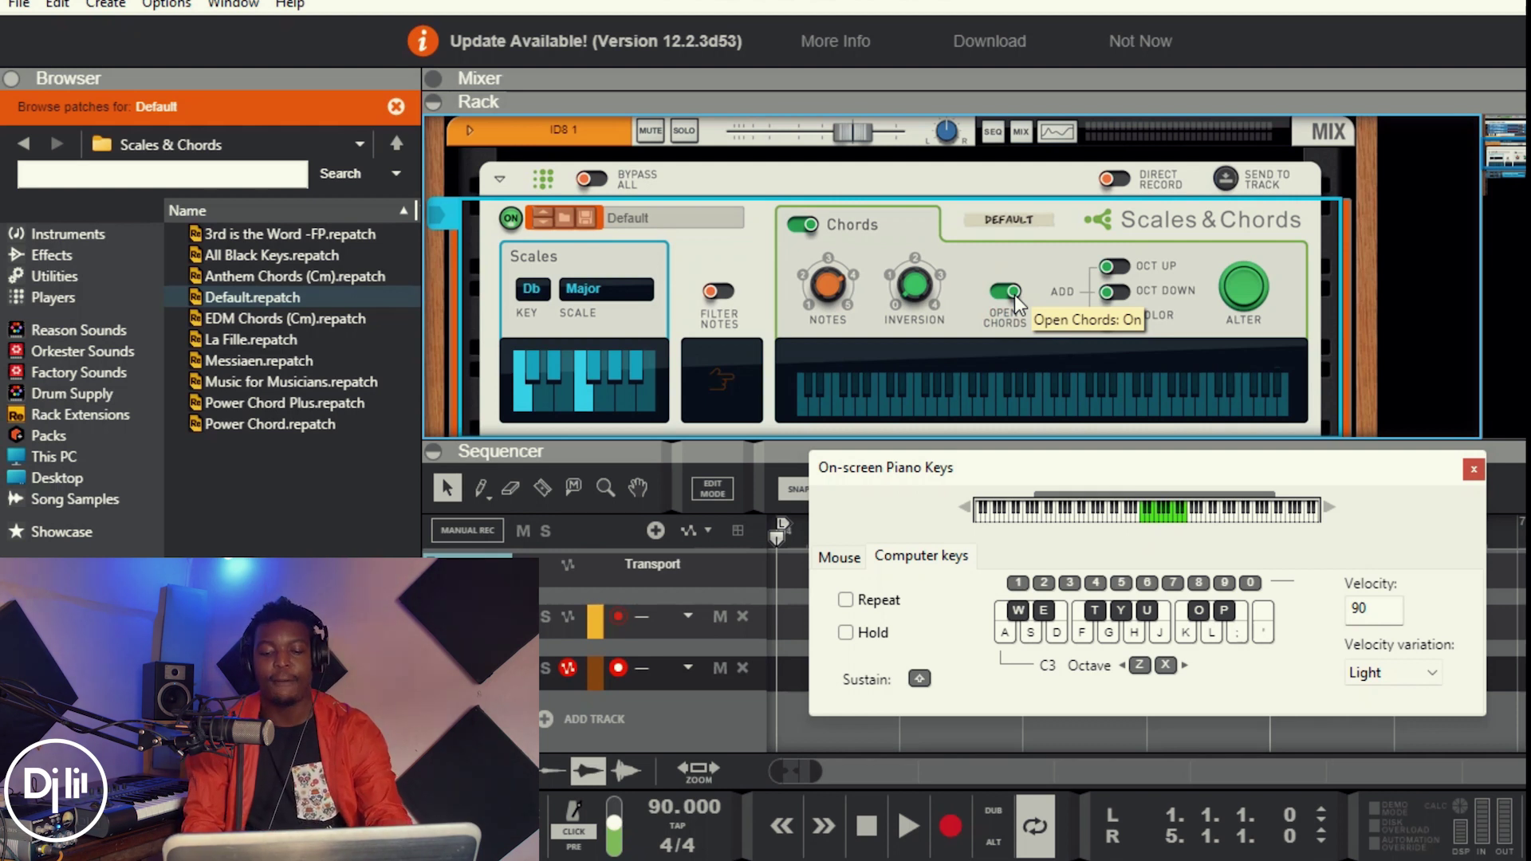
pyautogui.press('a')
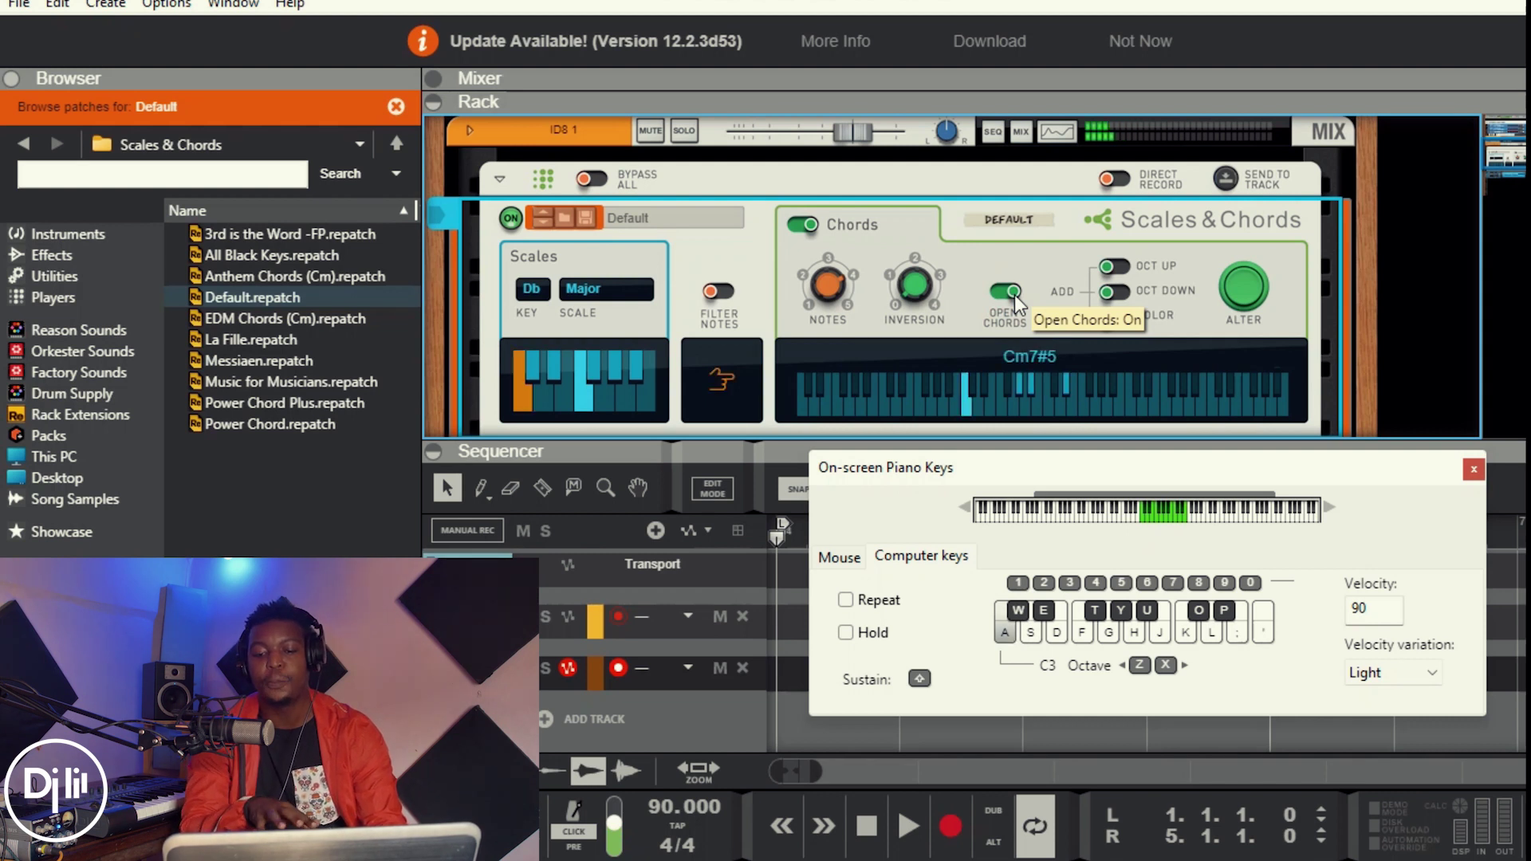
pyautogui.click(1004, 294)
pyautogui.press('a')
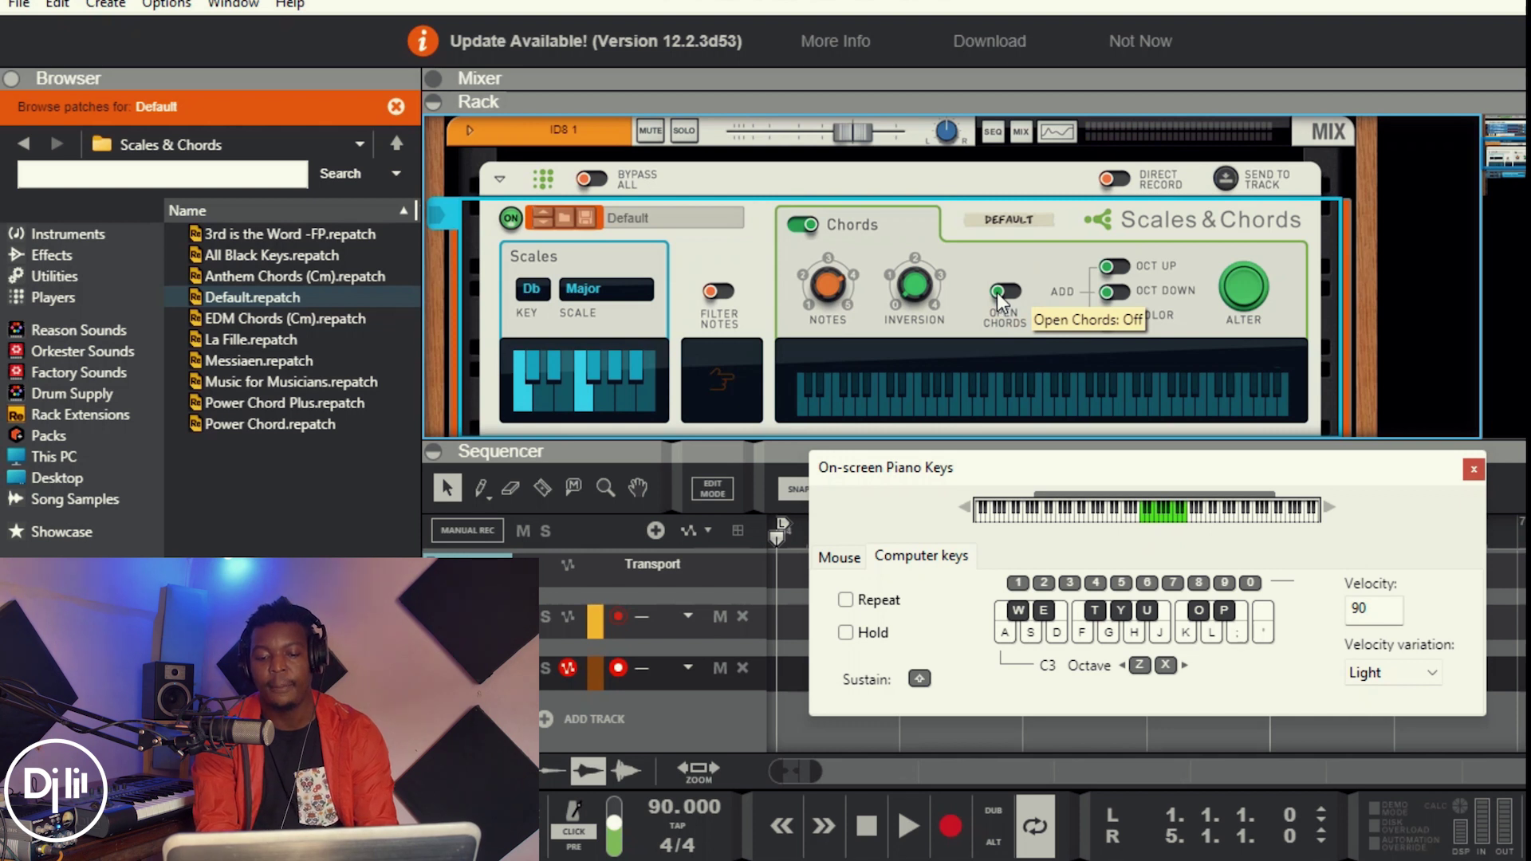
pyautogui.click(1003, 291)
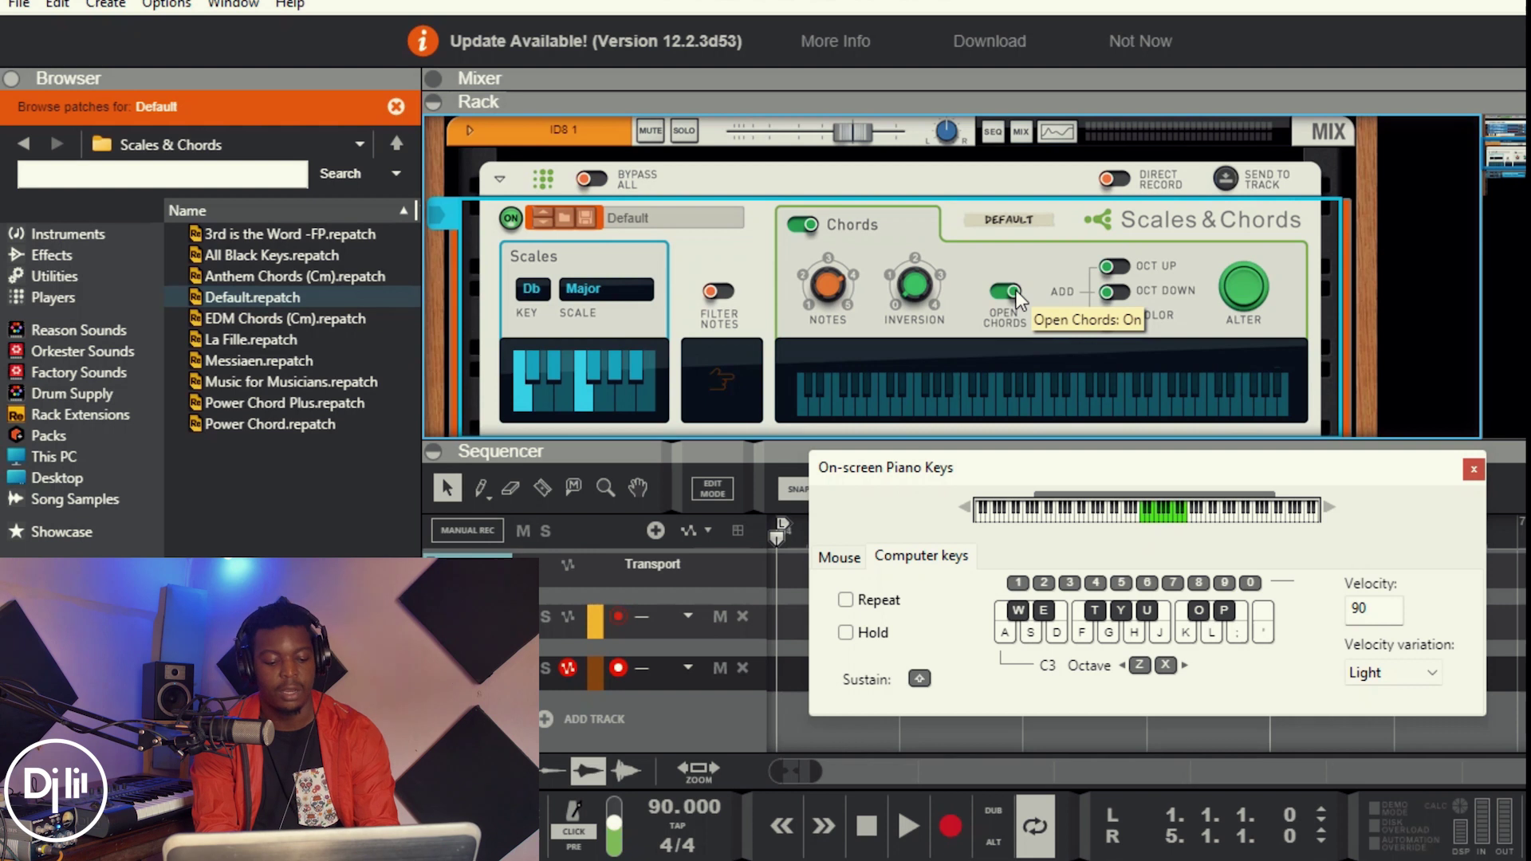
pyautogui.press('e')
pyautogui.press('g')
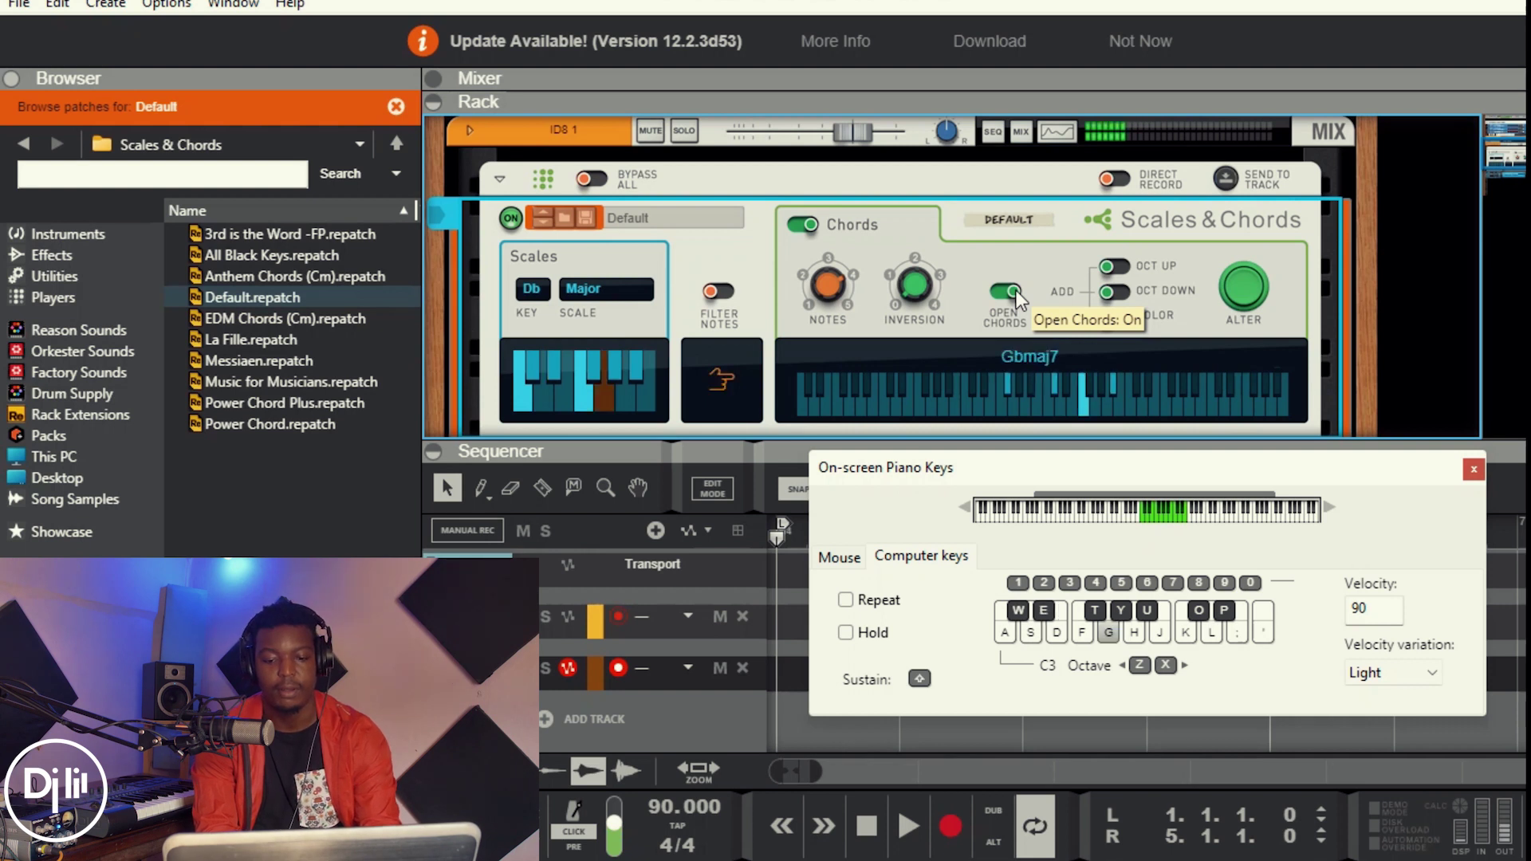
pyautogui.press('y')
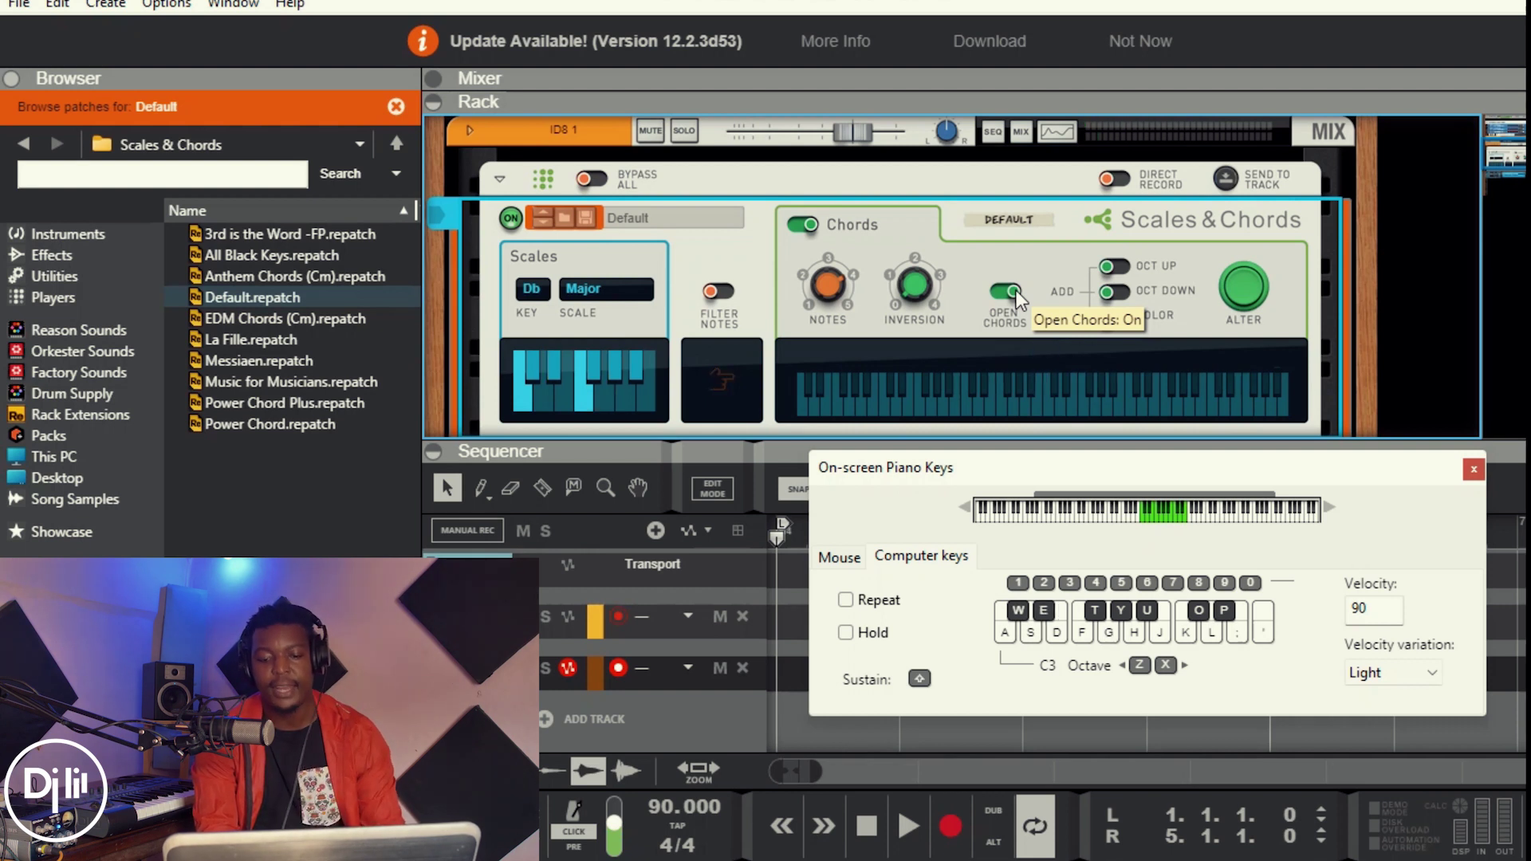
# - Turn on the added octave down and try the added octave up, playing the low C note with each
pyautogui.click(1124, 292)
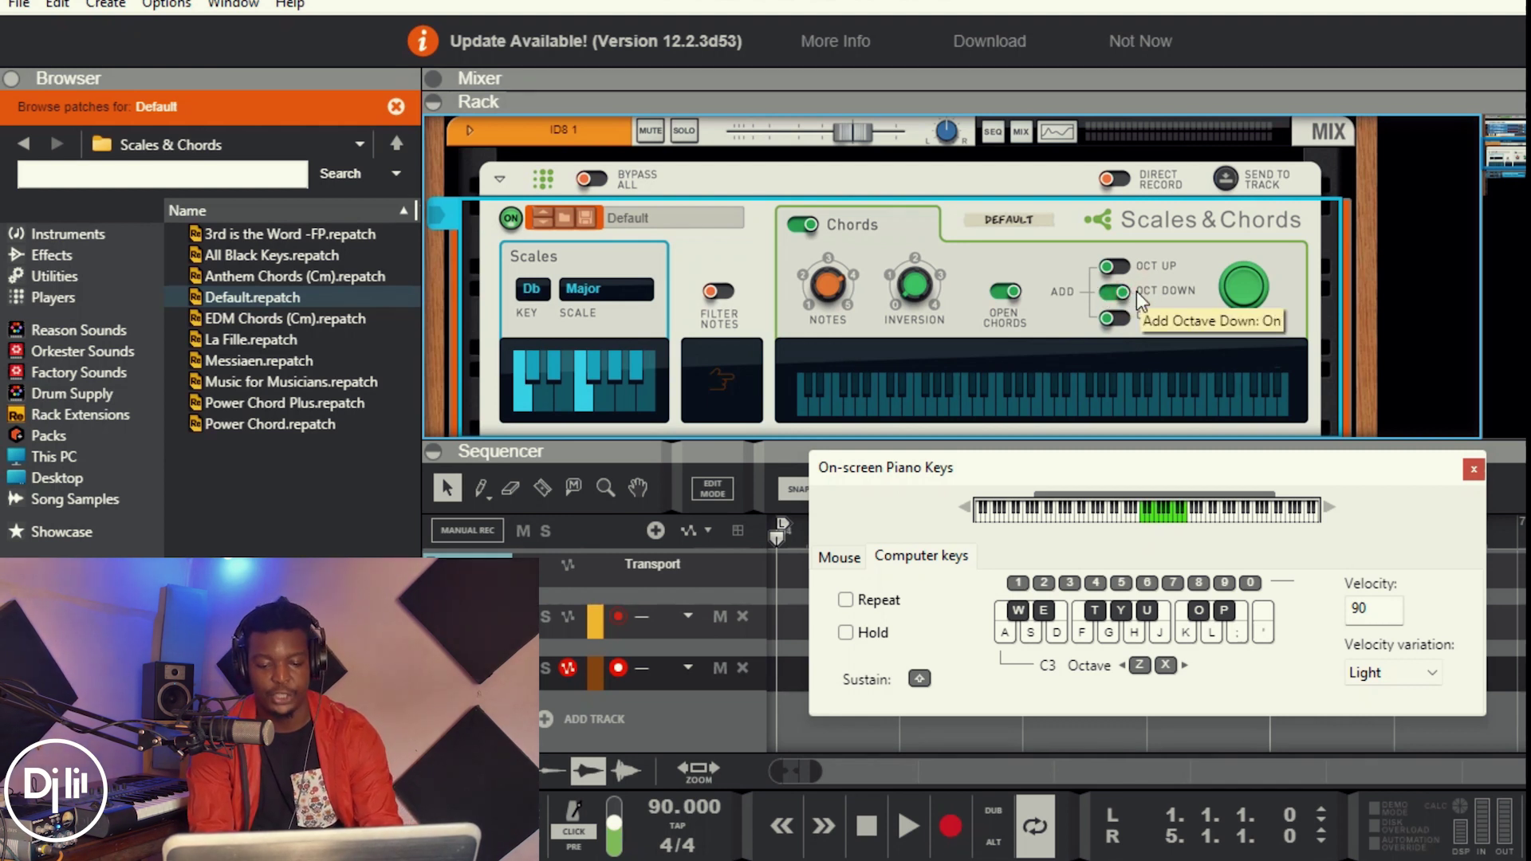
pyautogui.press('a')
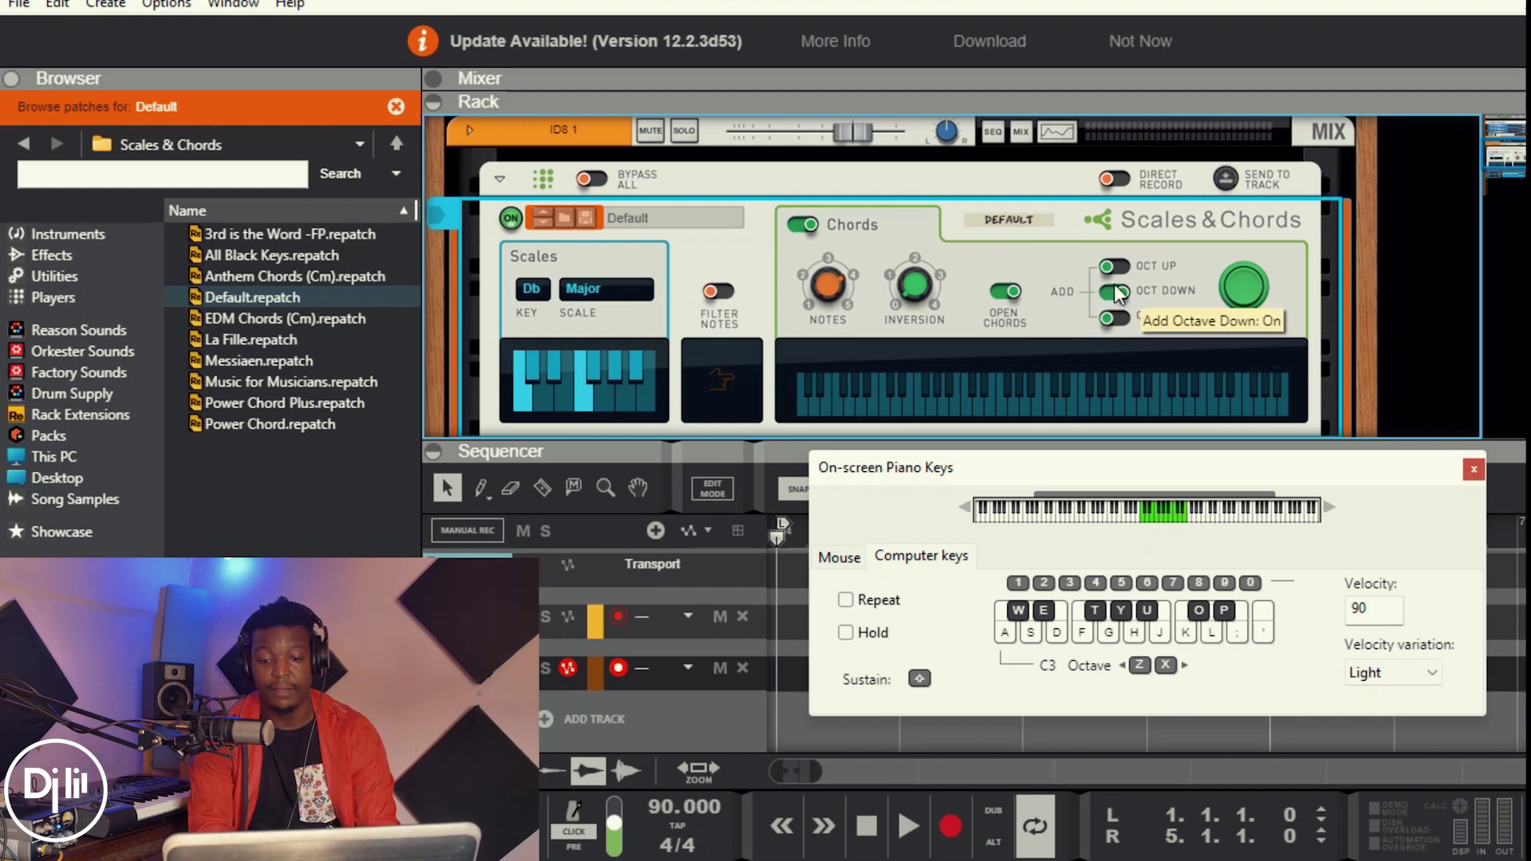
pyautogui.click(1127, 266)
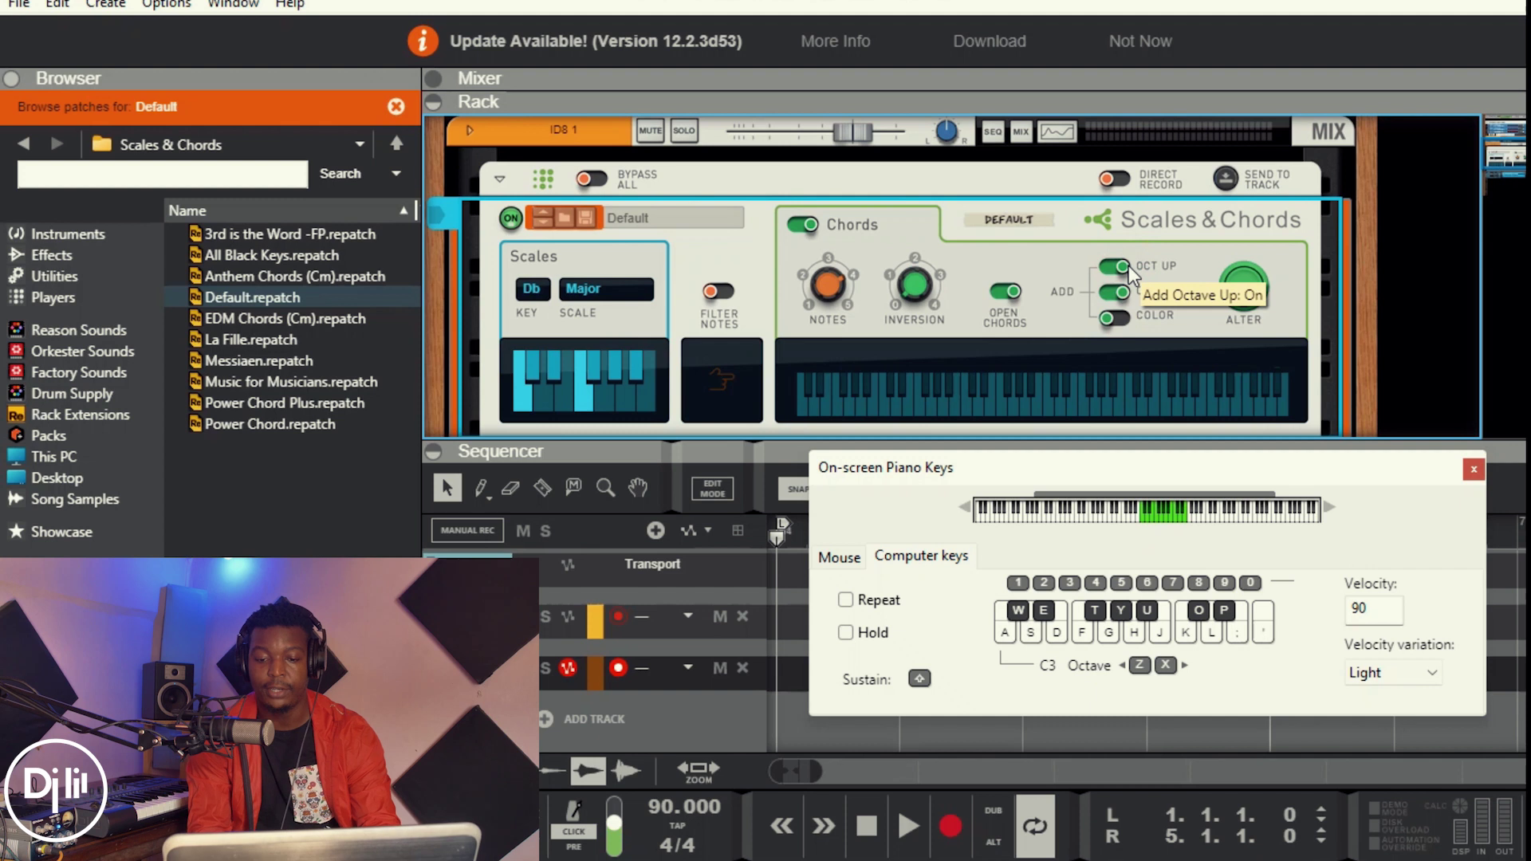
pyautogui.press('a')
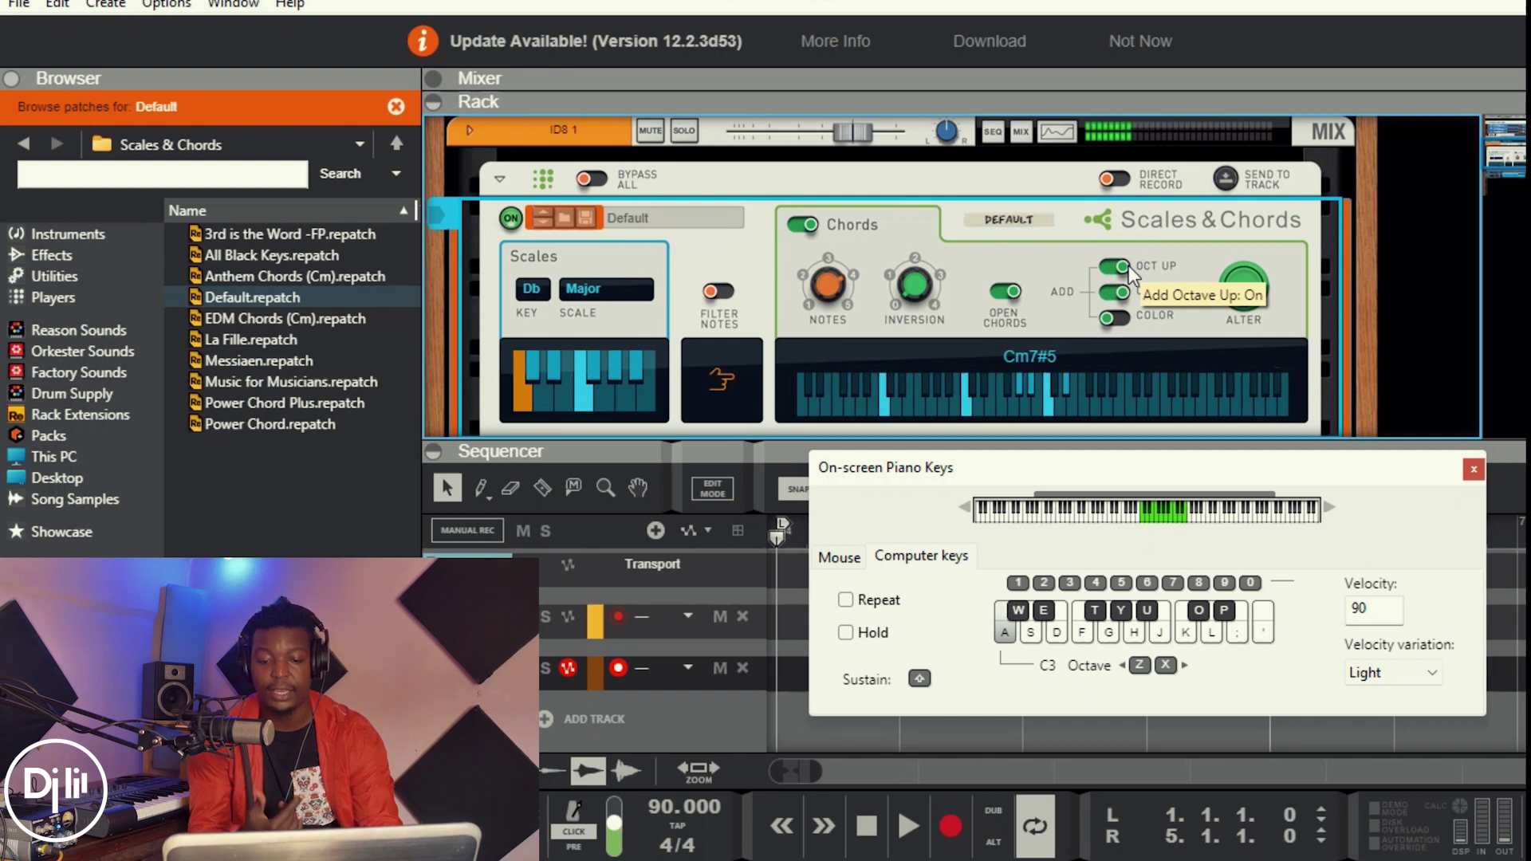
pyautogui.click(1115, 270)
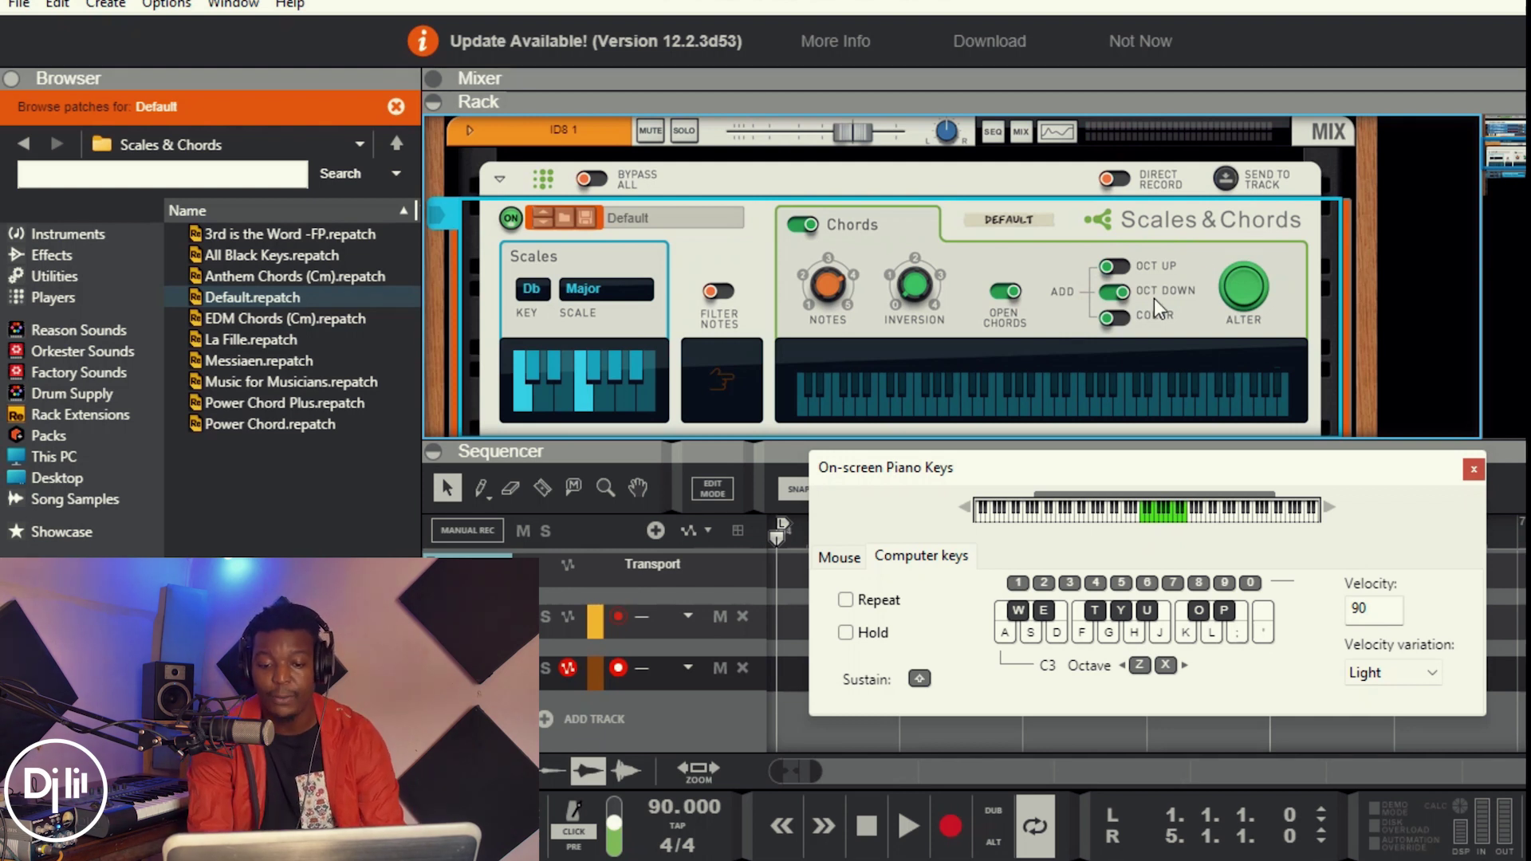
# - Turn on Color for the chords and play consecutive white-key notes from C up to G
pyautogui.click(1119, 324)
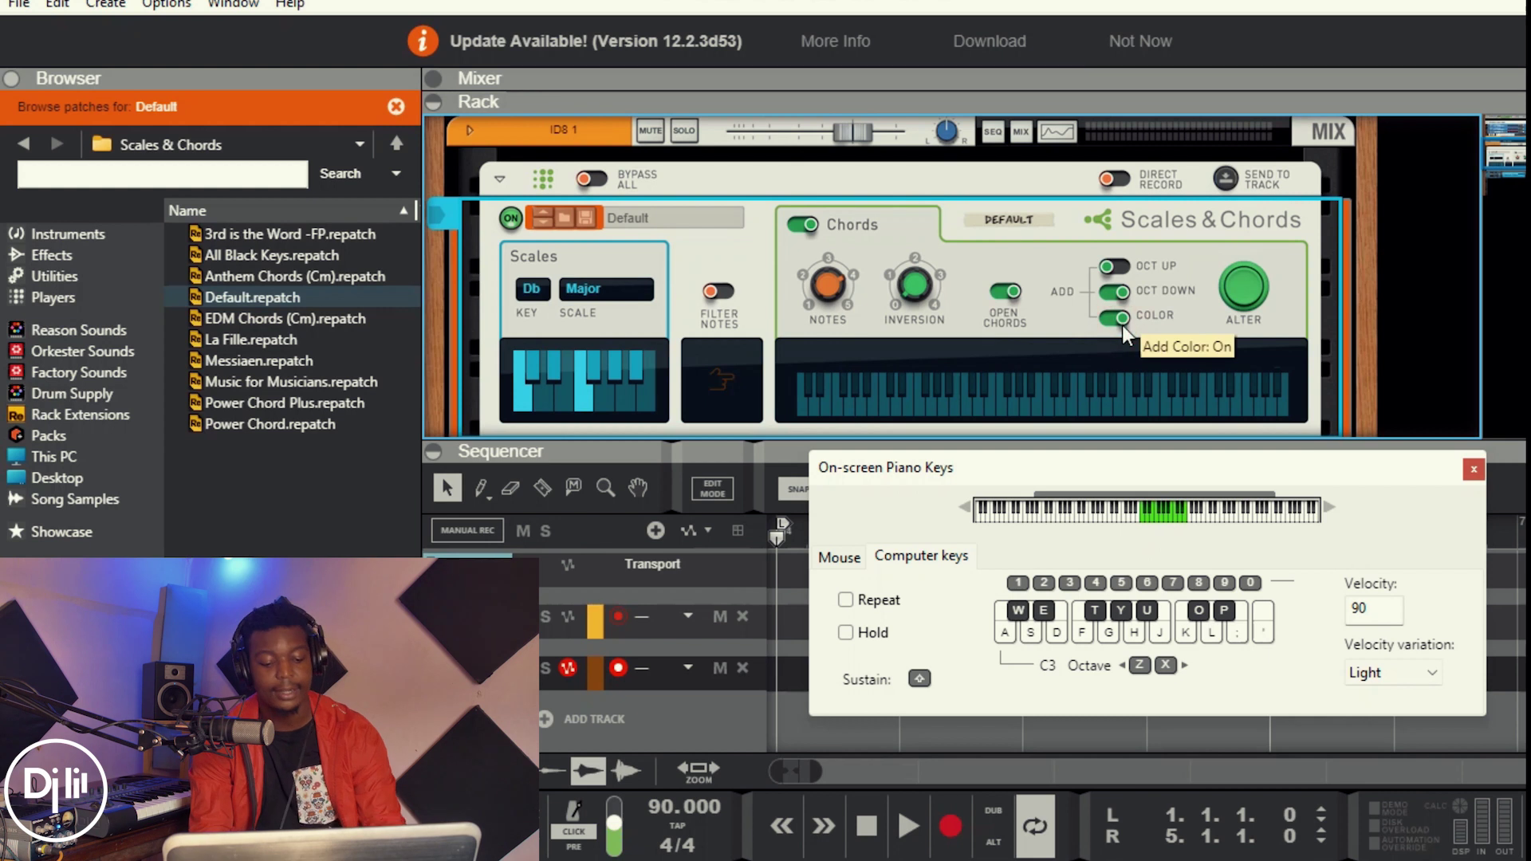
pyautogui.press('a')
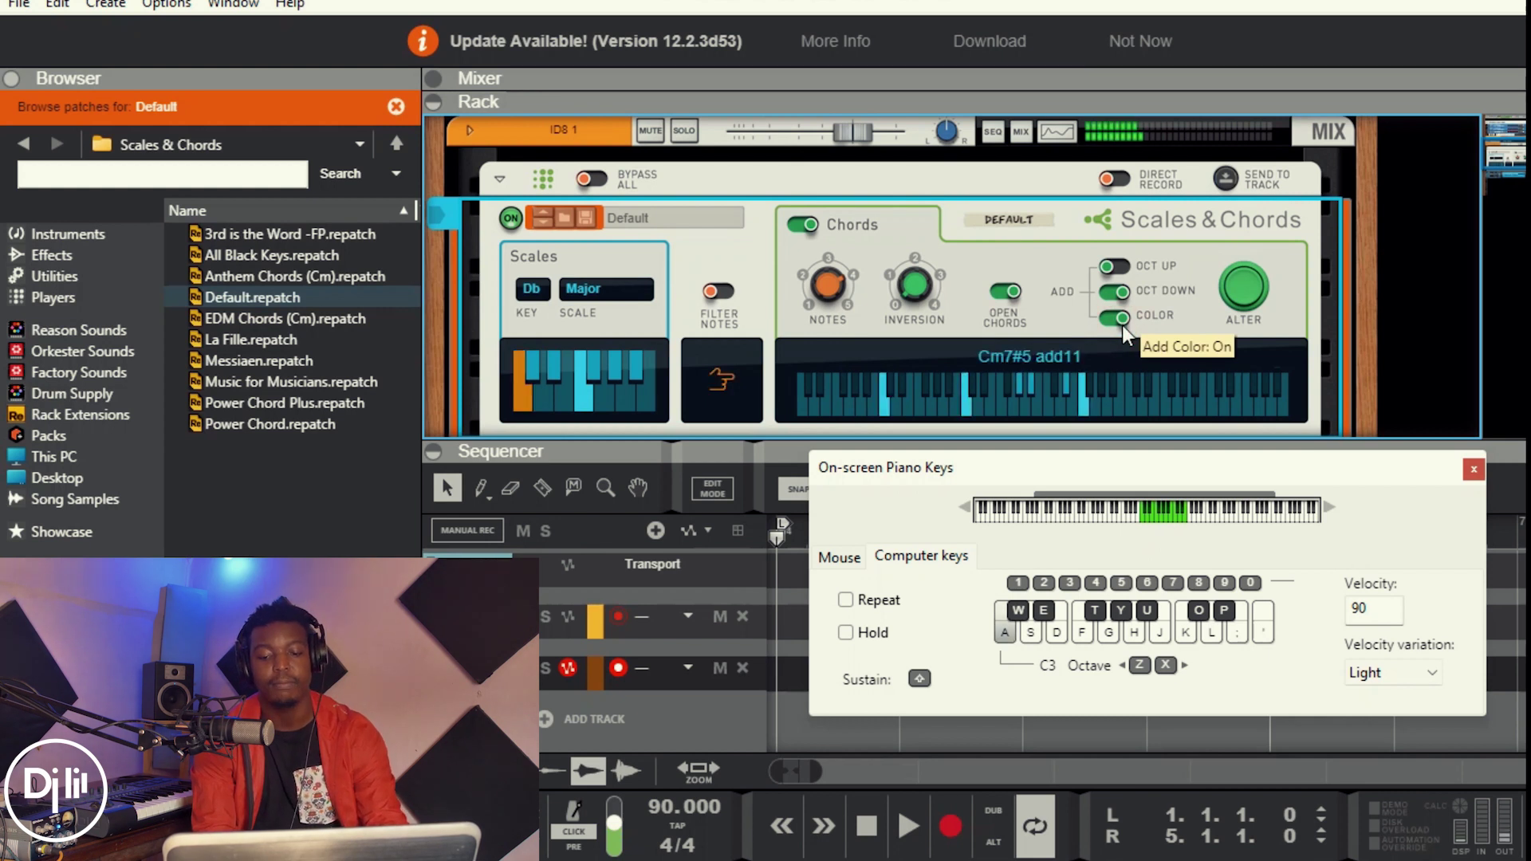
pyautogui.press('s')
pyautogui.press('d')
pyautogui.press('f')
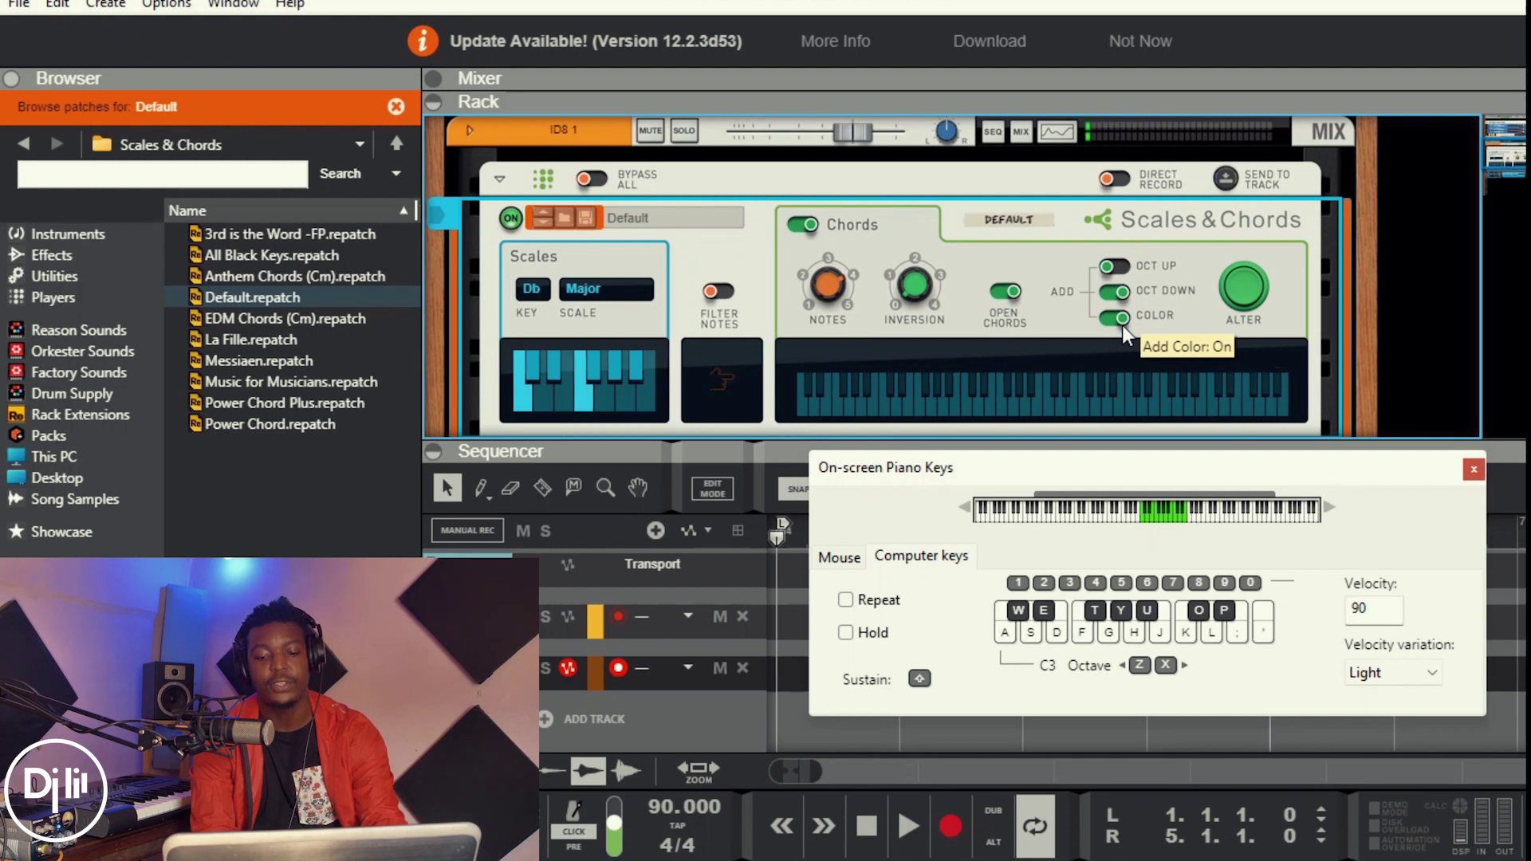
pyautogui.press('g')
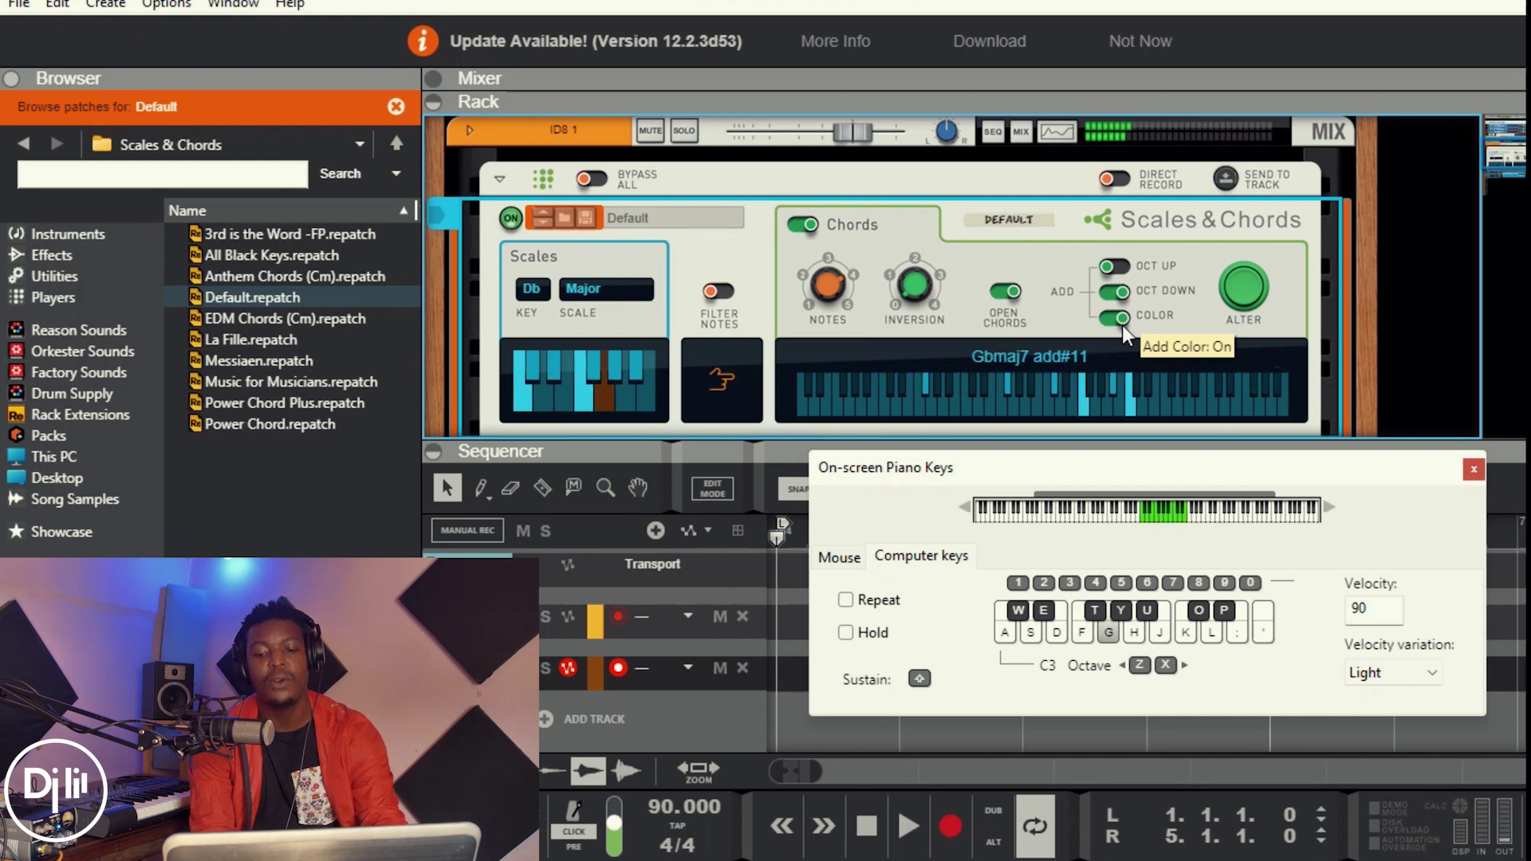
pyautogui.press('g')
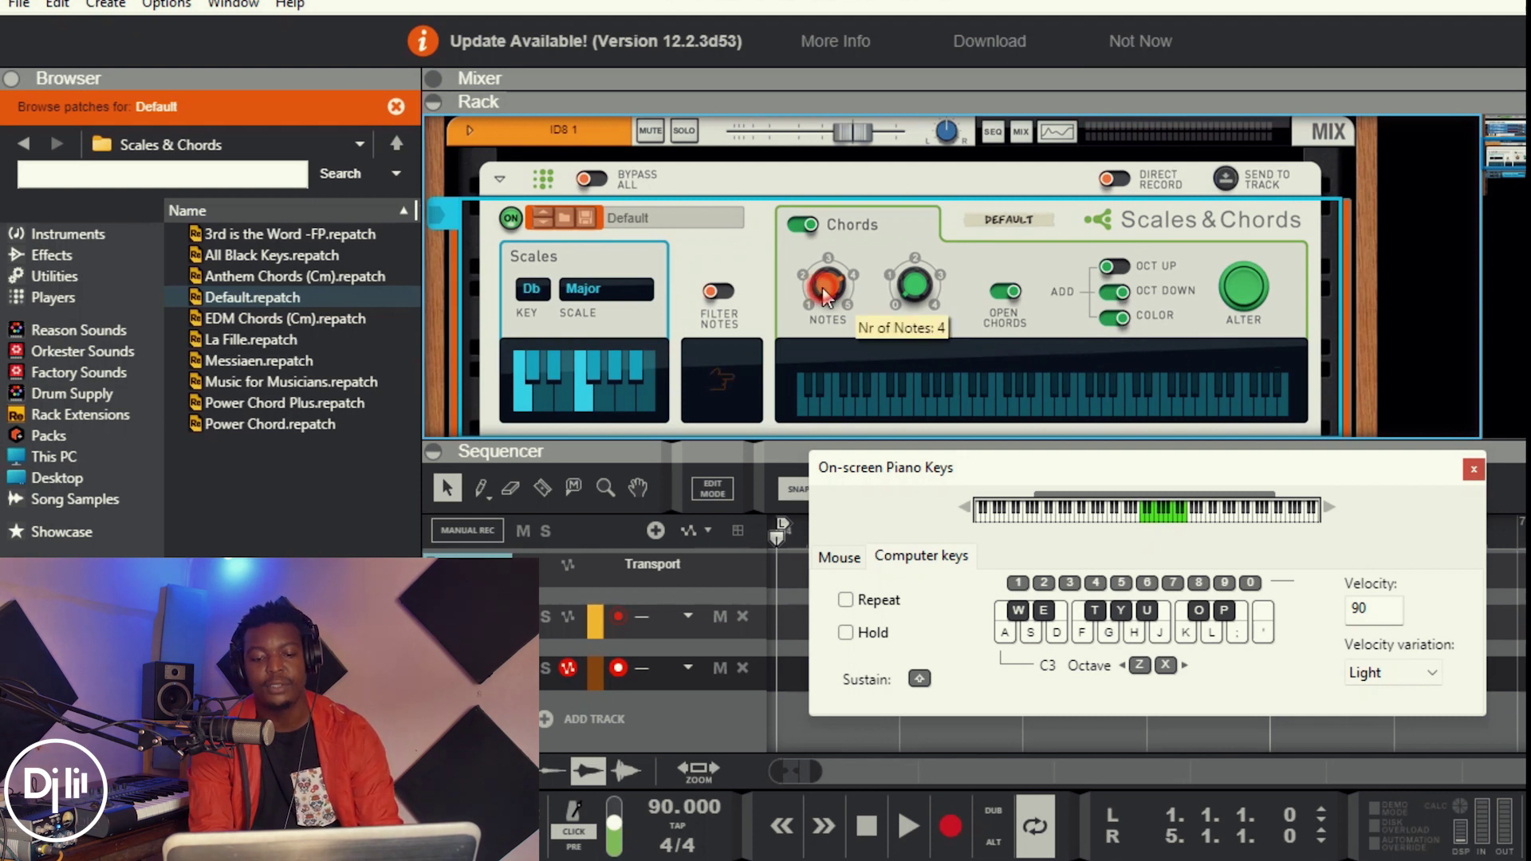
# - Set the number of chord notes to 3 and play E, F and G to hear the colored chords
pyautogui.moveTo(824, 299); pyautogui.dragTo(824, 303)
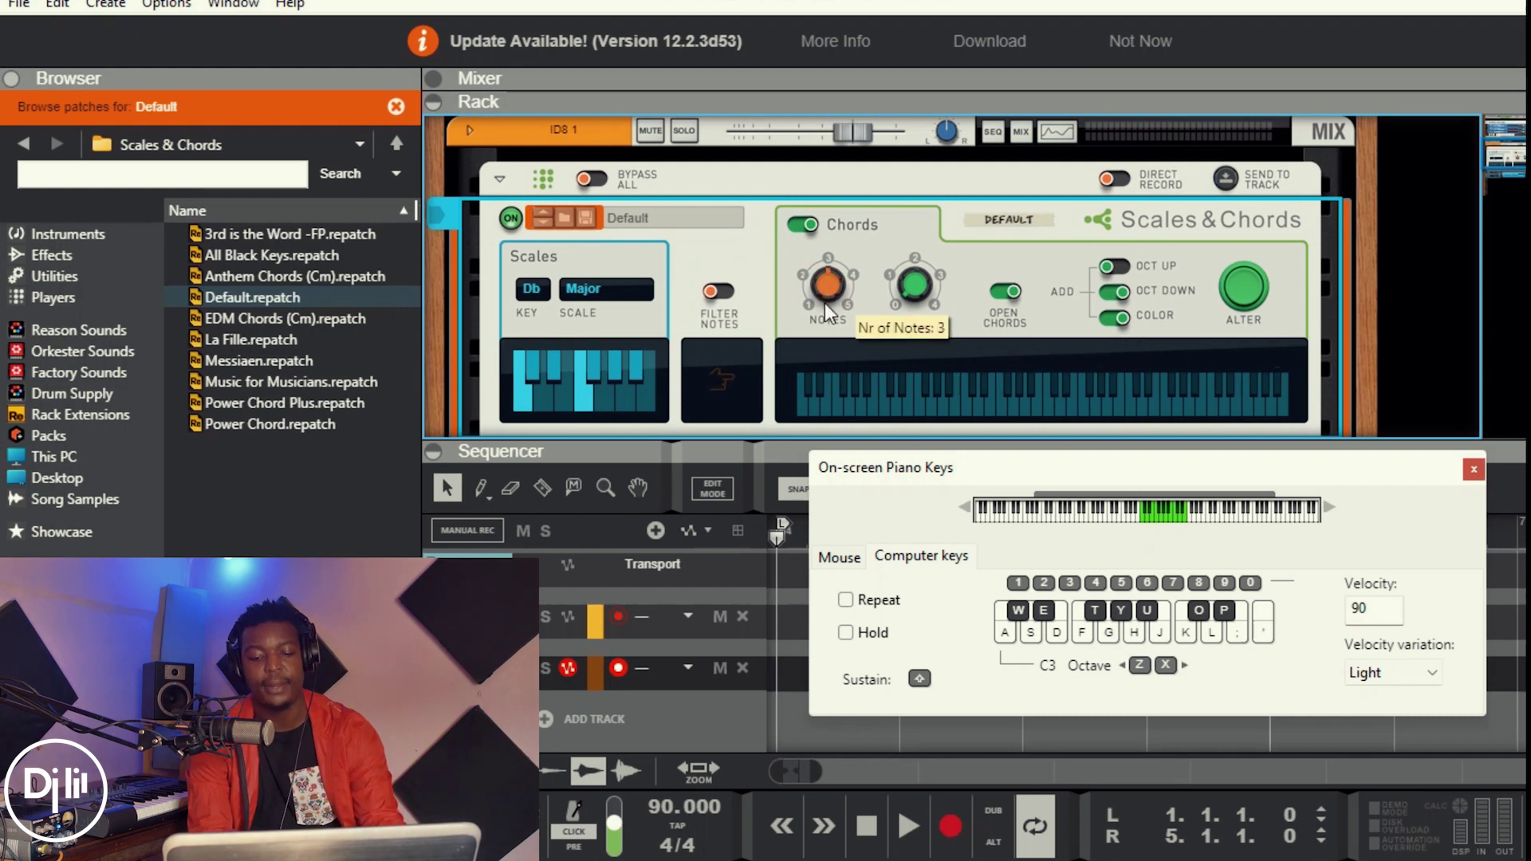
pyautogui.press('d')
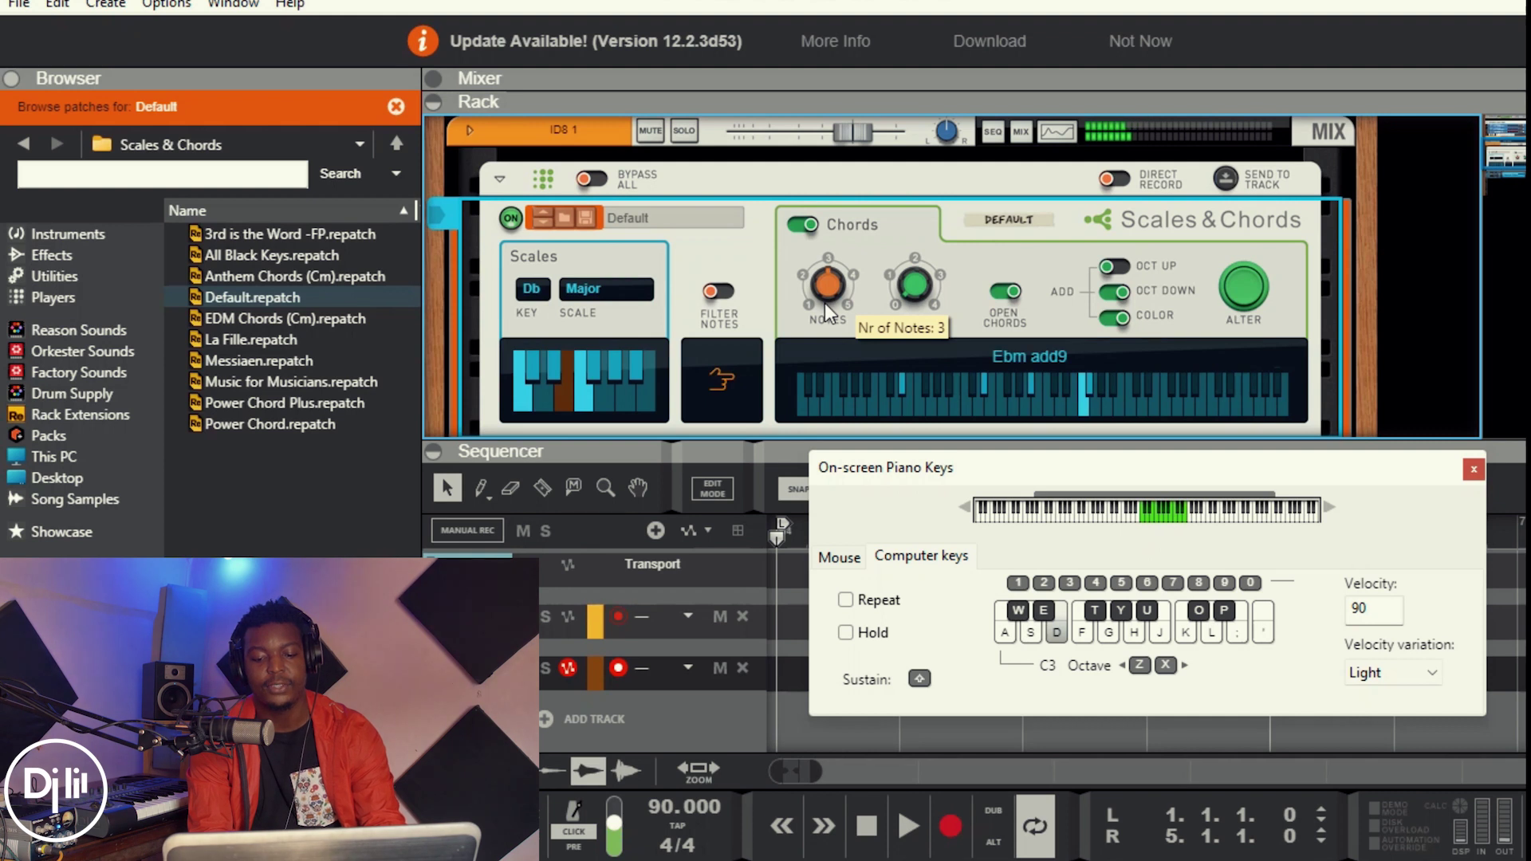
pyautogui.press('f')
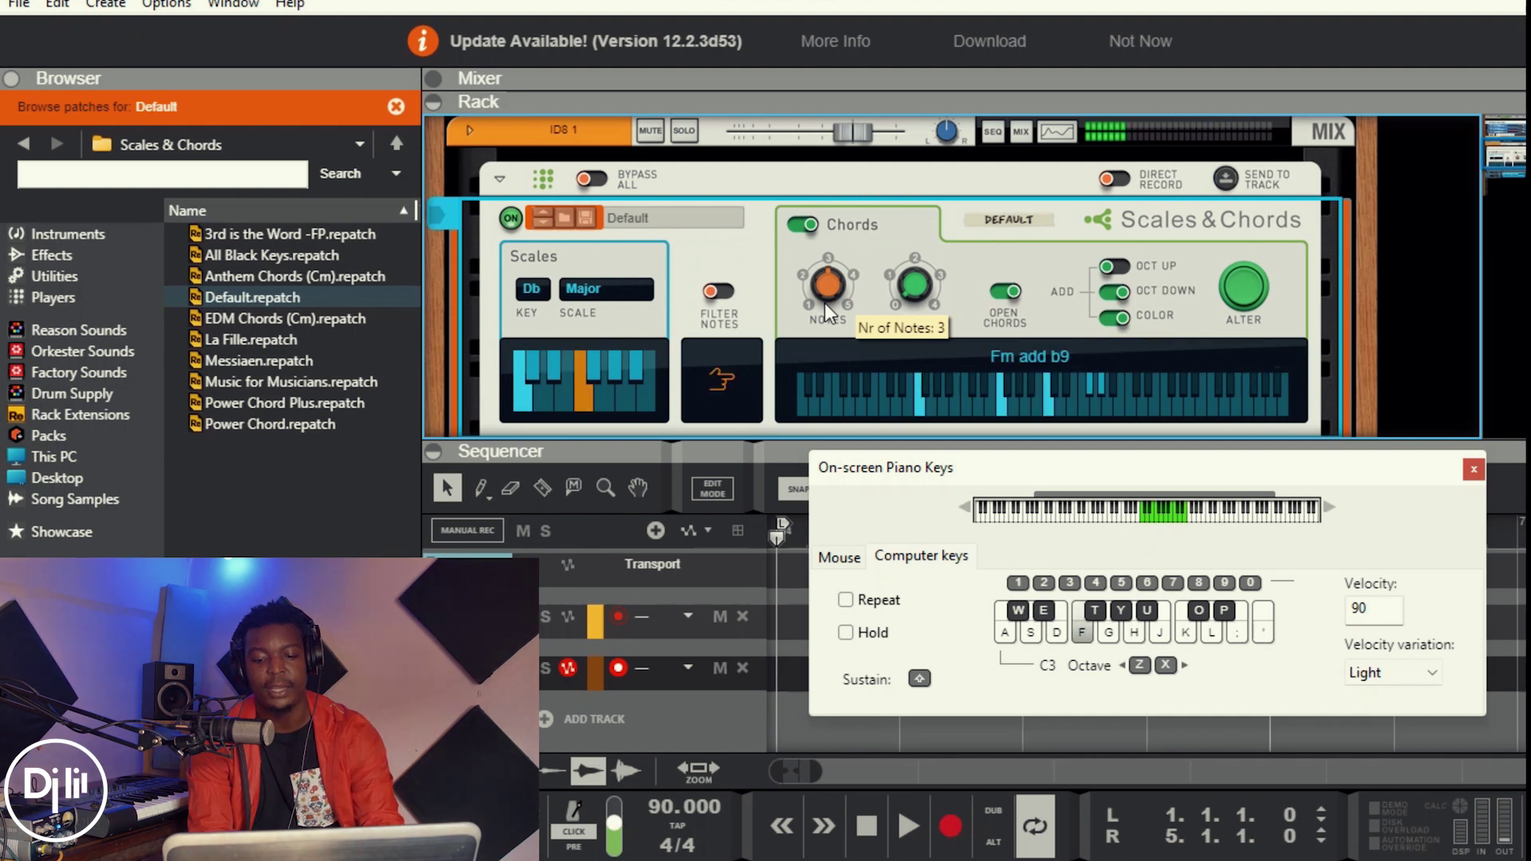
pyautogui.press('g')
# - Turn off Color and raise the number of chord notes, playing a note after each change
pyautogui.click(1107, 322)
pyautogui.press('g')
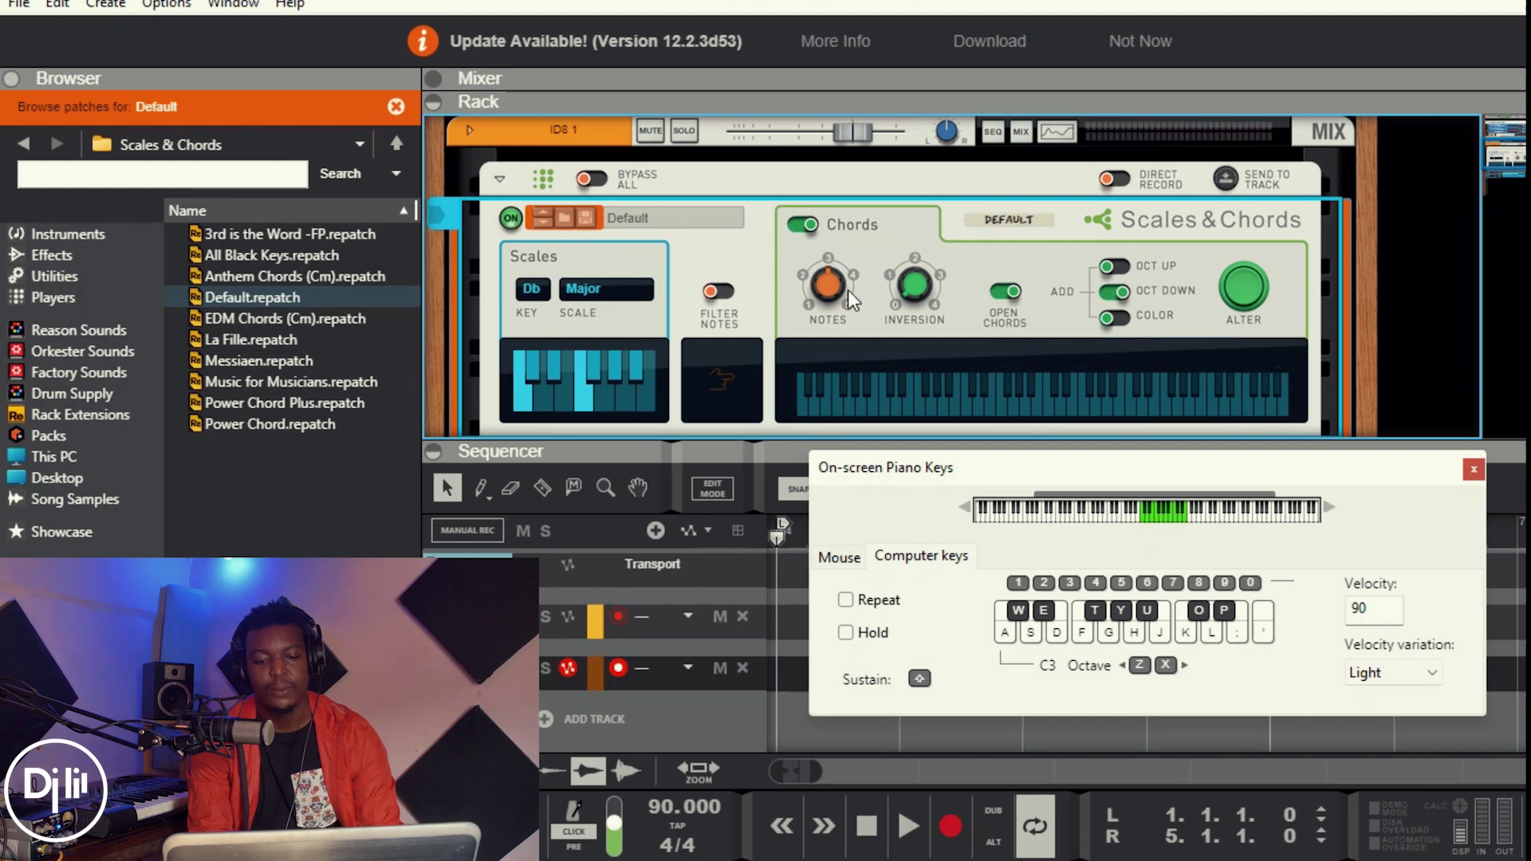
pyautogui.moveTo(834, 281); pyautogui.dragTo(835, 278)
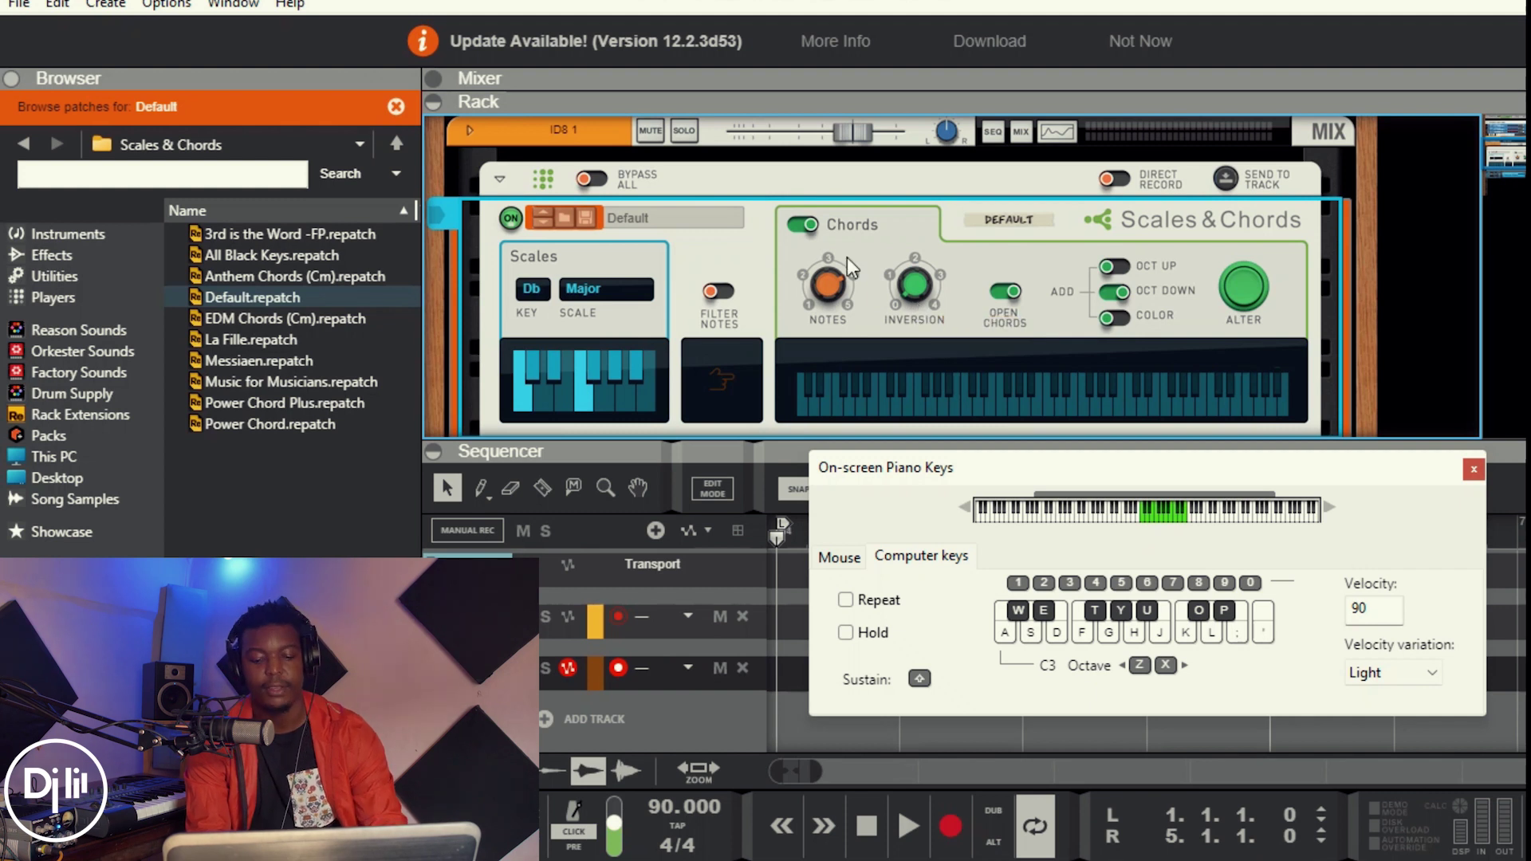
pyautogui.press('a')
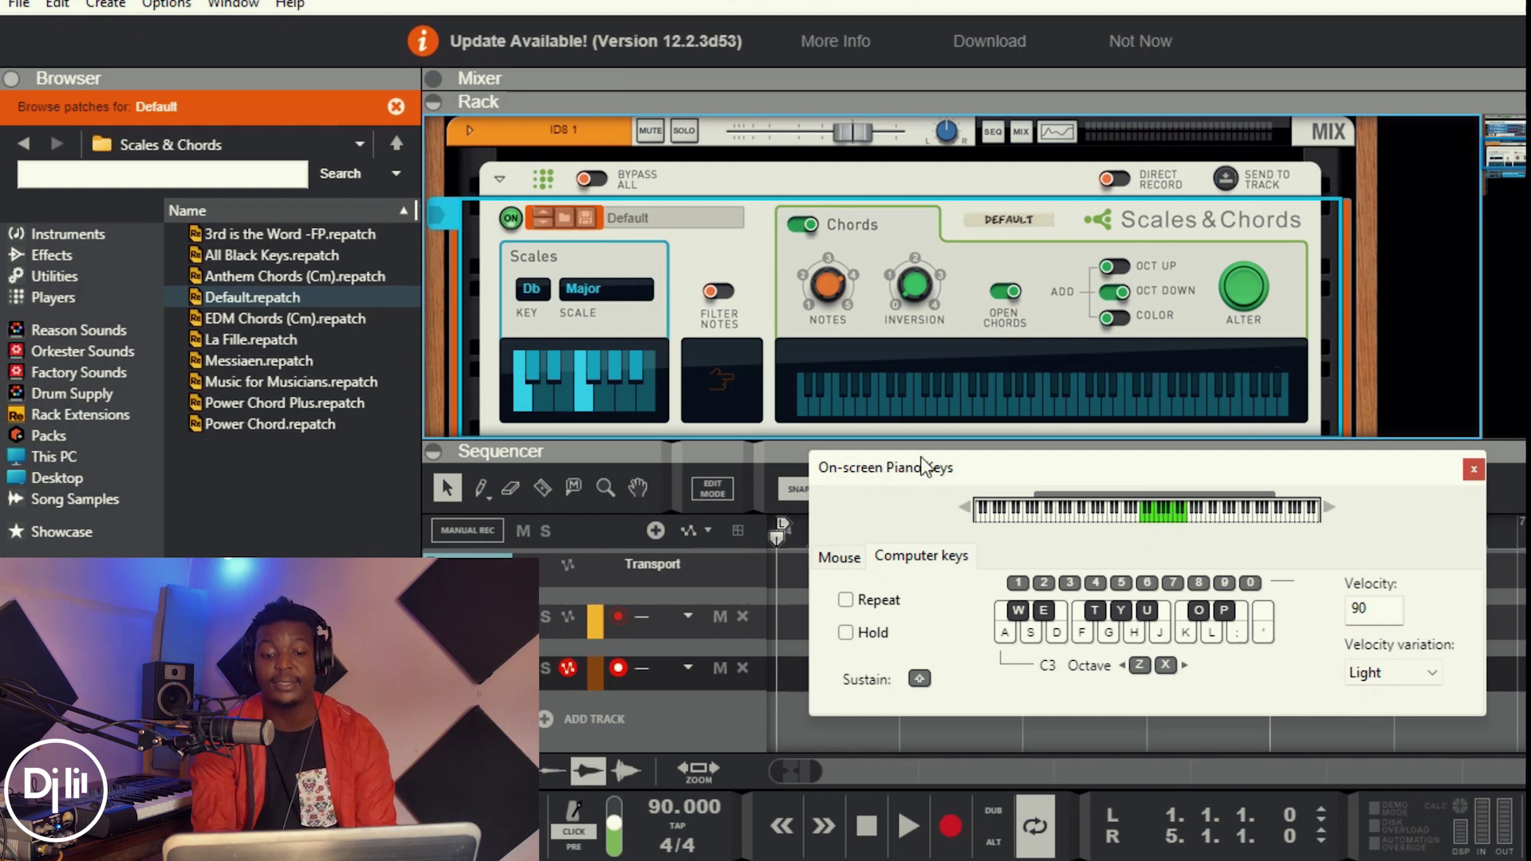
# - Raise the audio buffer size to 5,120 samples in the preferences, moving the on-screen piano keys clear of the needed controls
pyautogui.moveTo(1025, 474); pyautogui.dragTo(448, 204)
pyautogui.moveTo(782, 210); pyautogui.dragTo(755, 203)
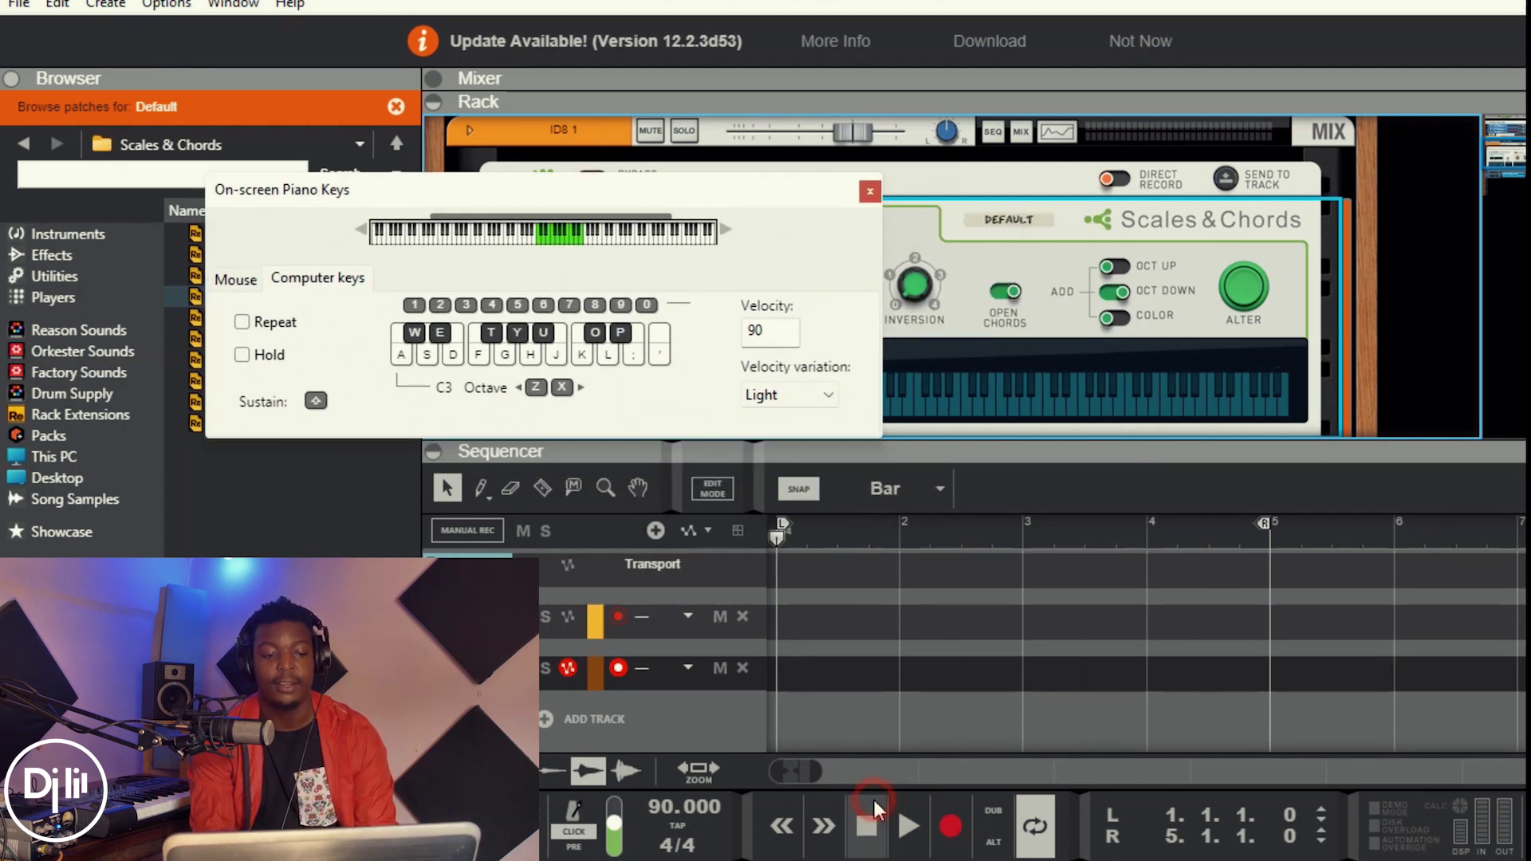
pyautogui.click(57, 5)
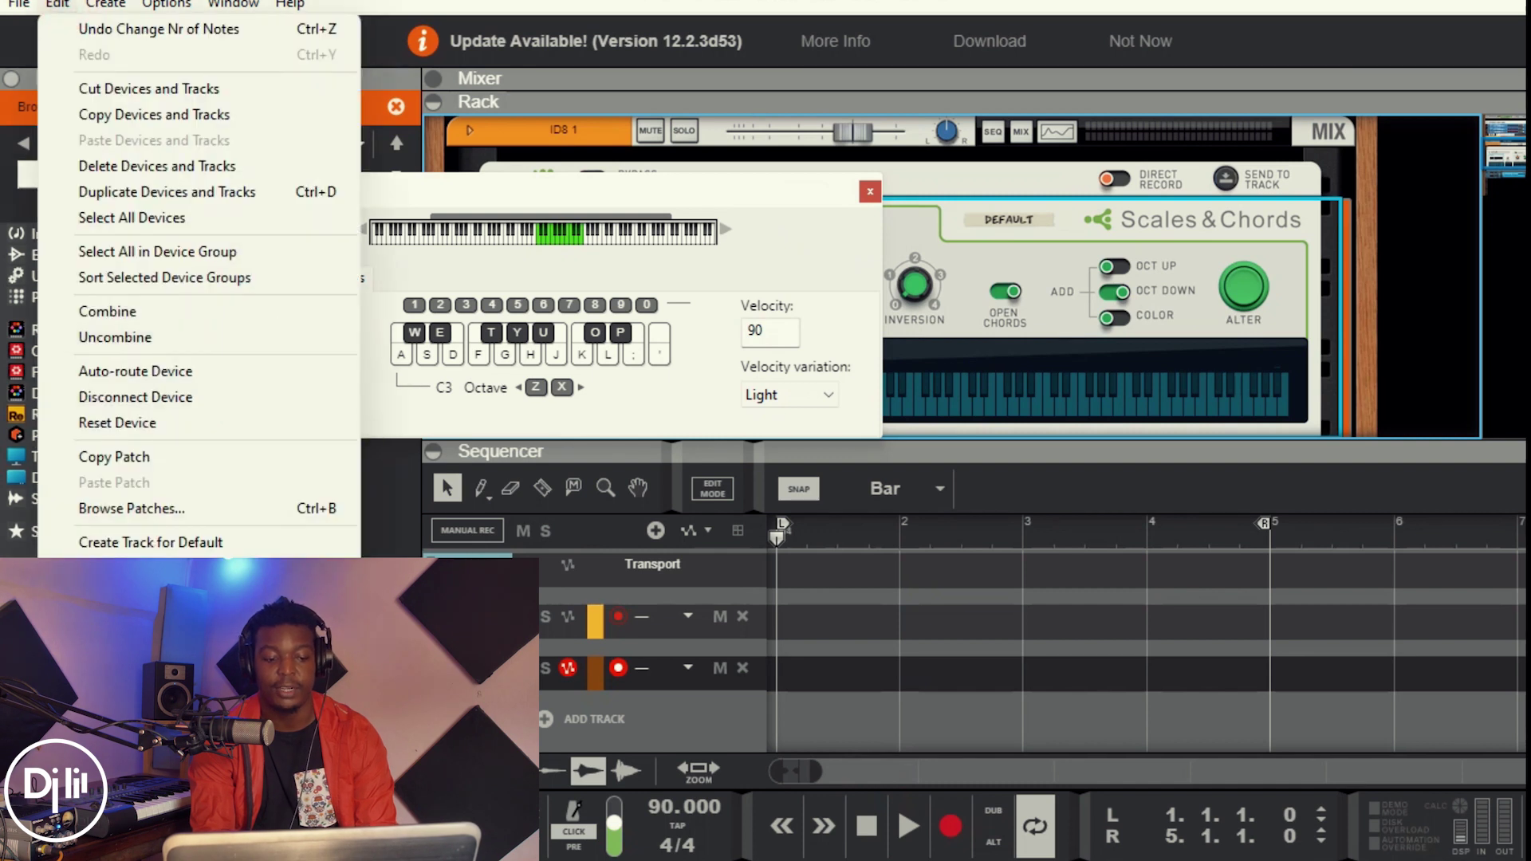
pyautogui.click(115, 678)
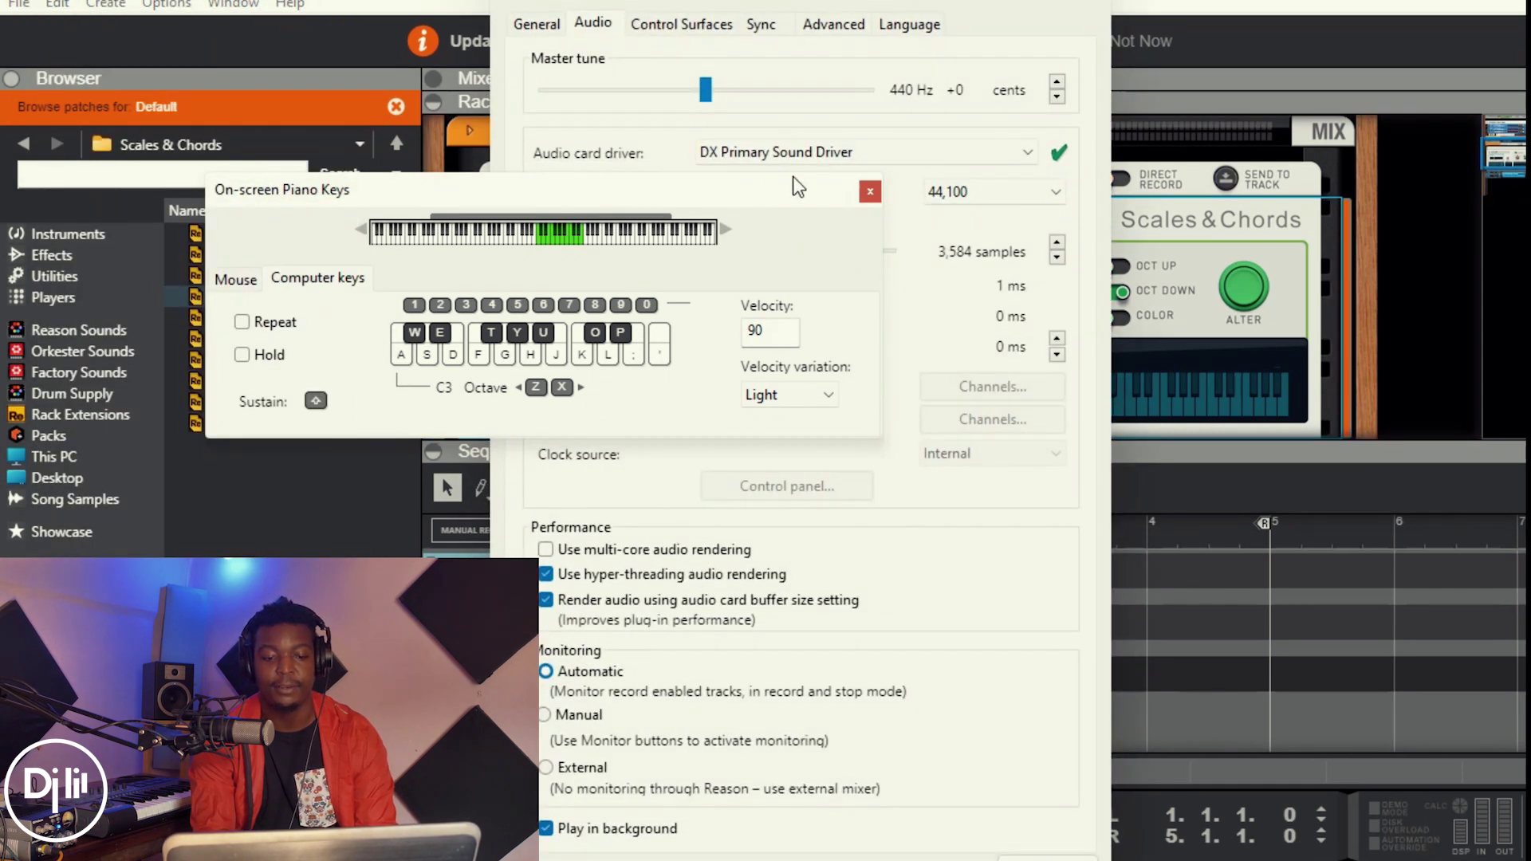
pyautogui.moveTo(768, 196); pyautogui.dragTo(721, 308)
pyautogui.click(754, 250)
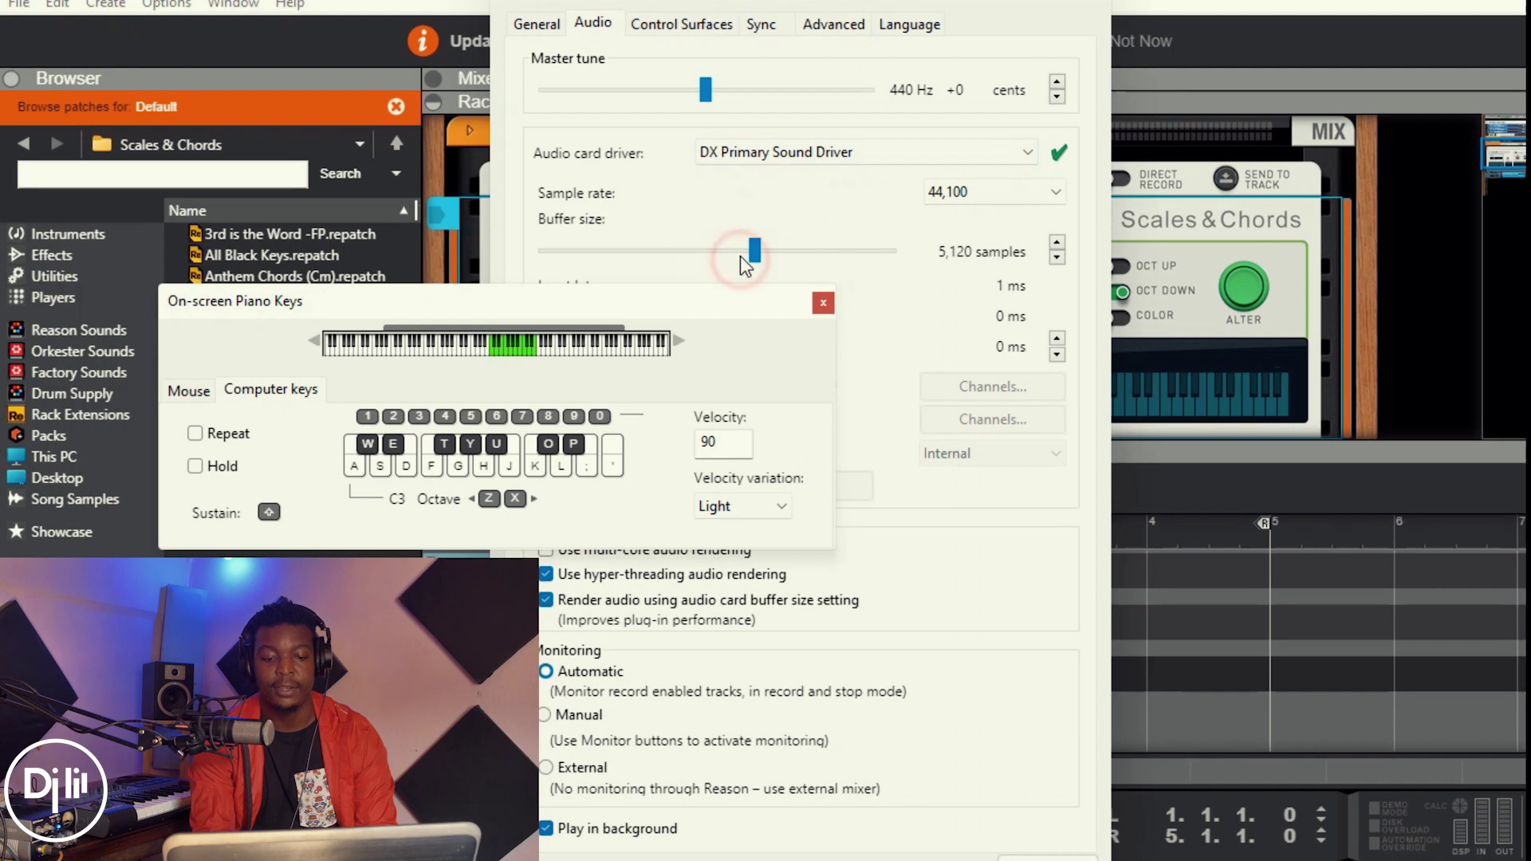
pyautogui.click(1090, 2)
pyautogui.moveTo(748, 289); pyautogui.dragTo(716, 147)
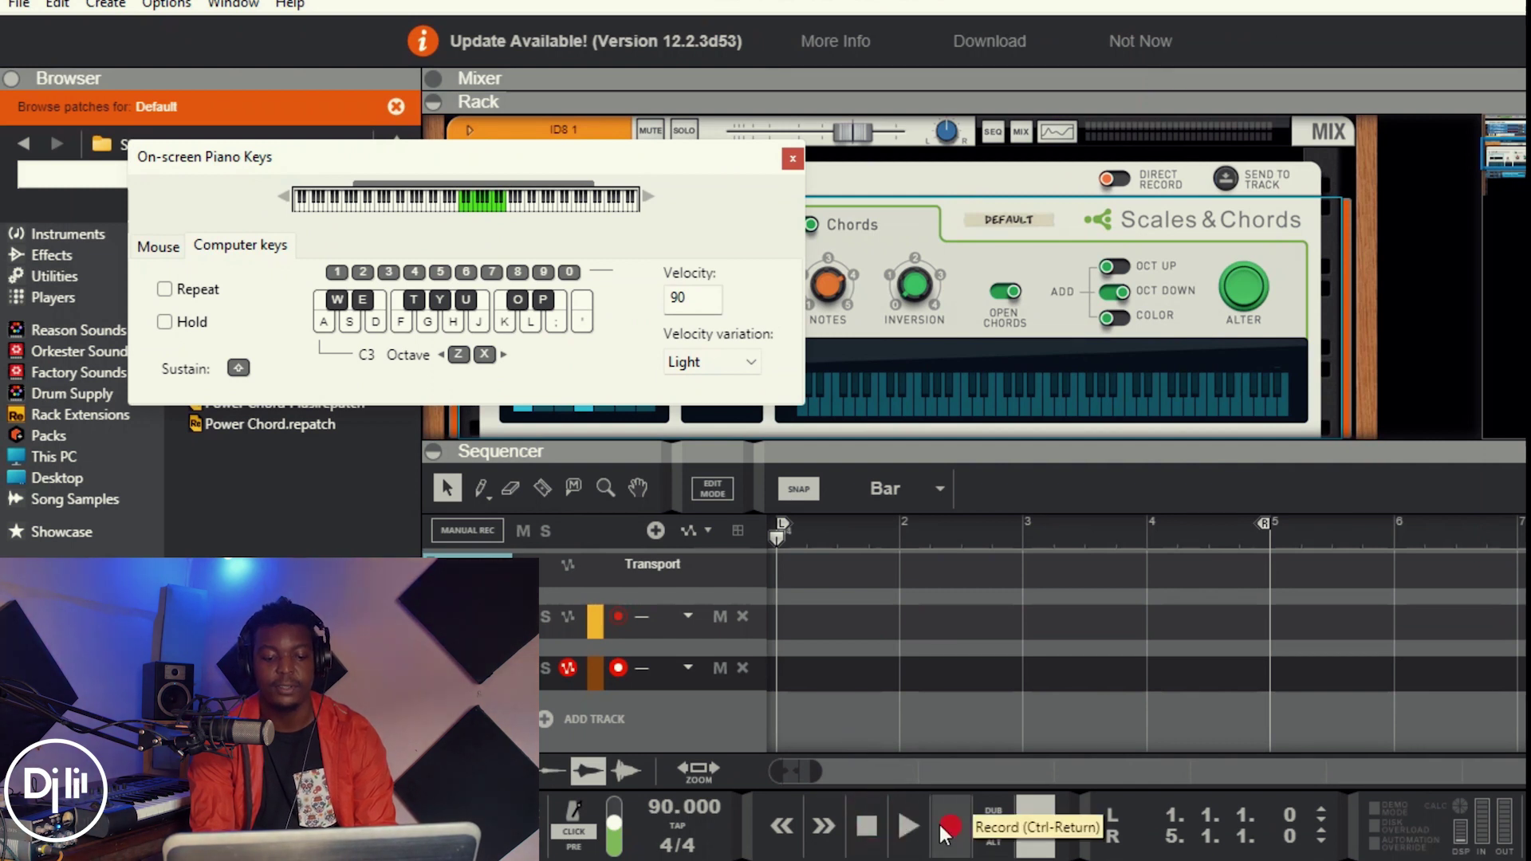
# - Record a short take on the ID8 track from bar 1, playing C#, C, G and E, and stop recording
pyautogui.click(948, 828)
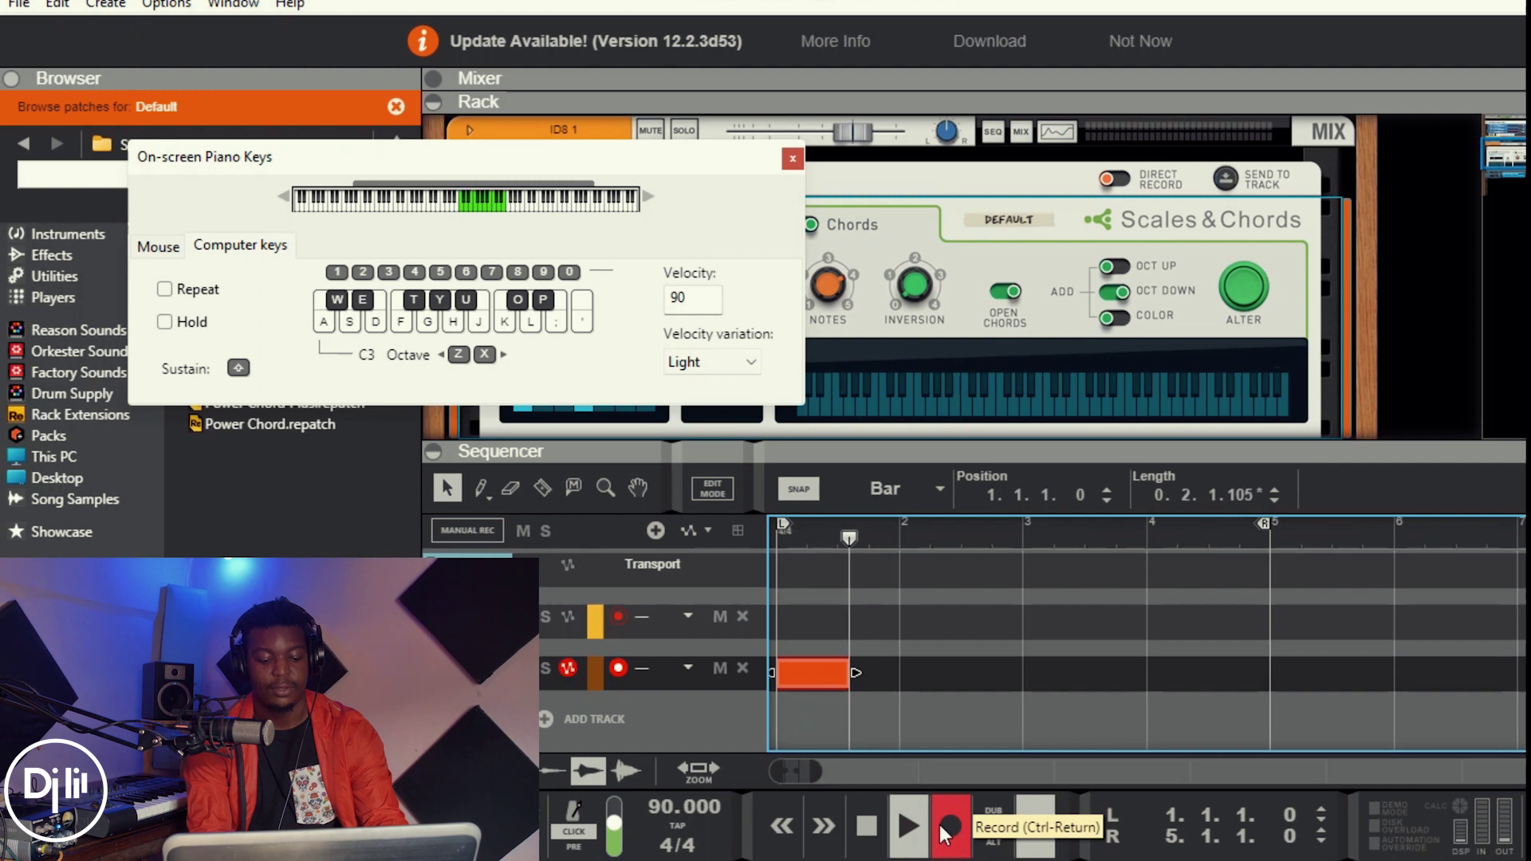
pyautogui.press('w')
pyautogui.press('a')
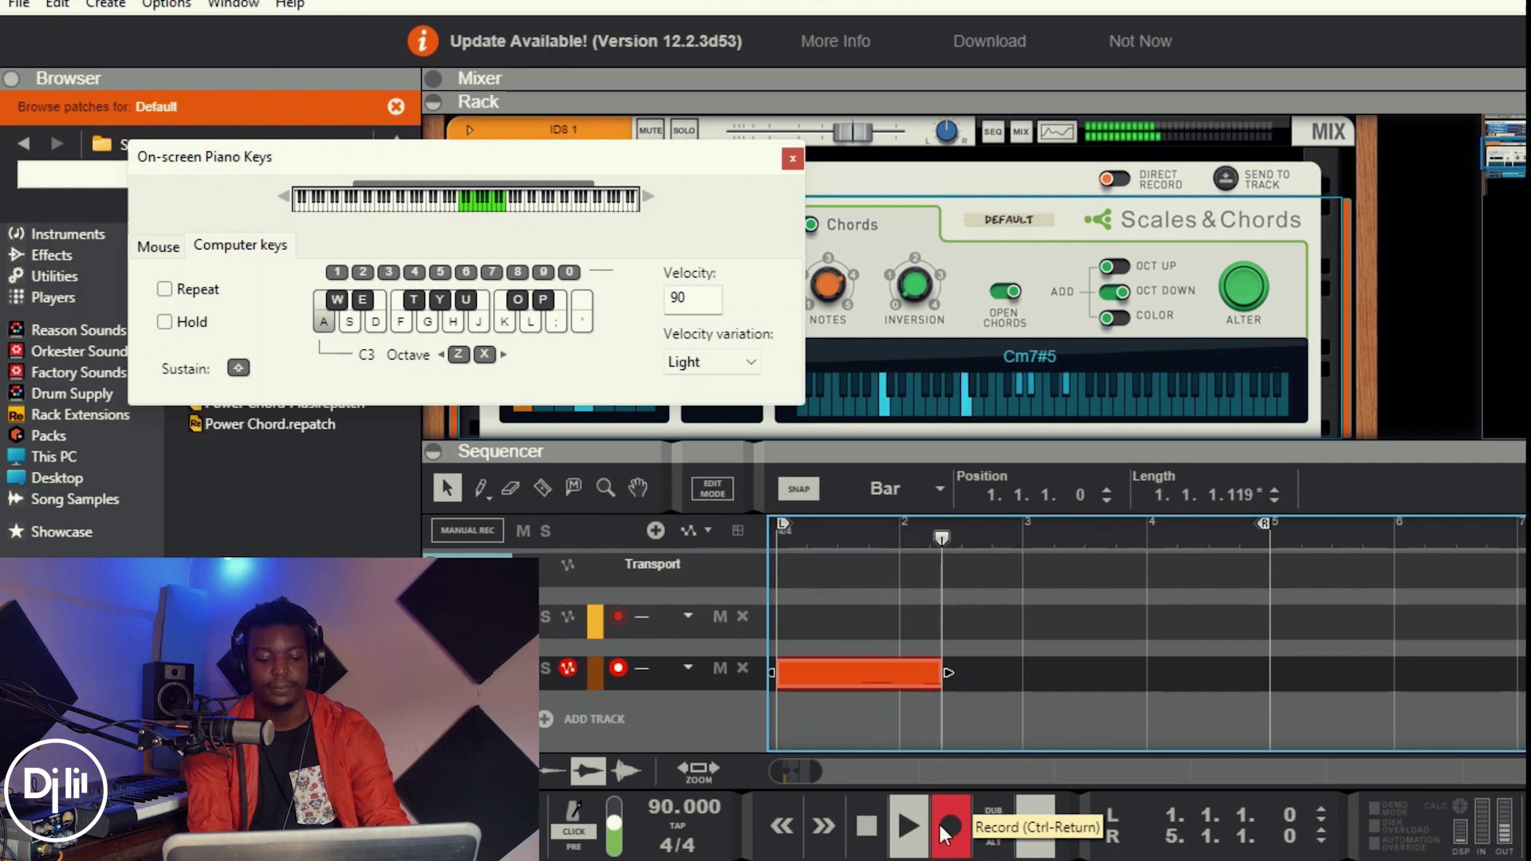
pyautogui.press('g')
pyautogui.press('d')
pyautogui.press('space')
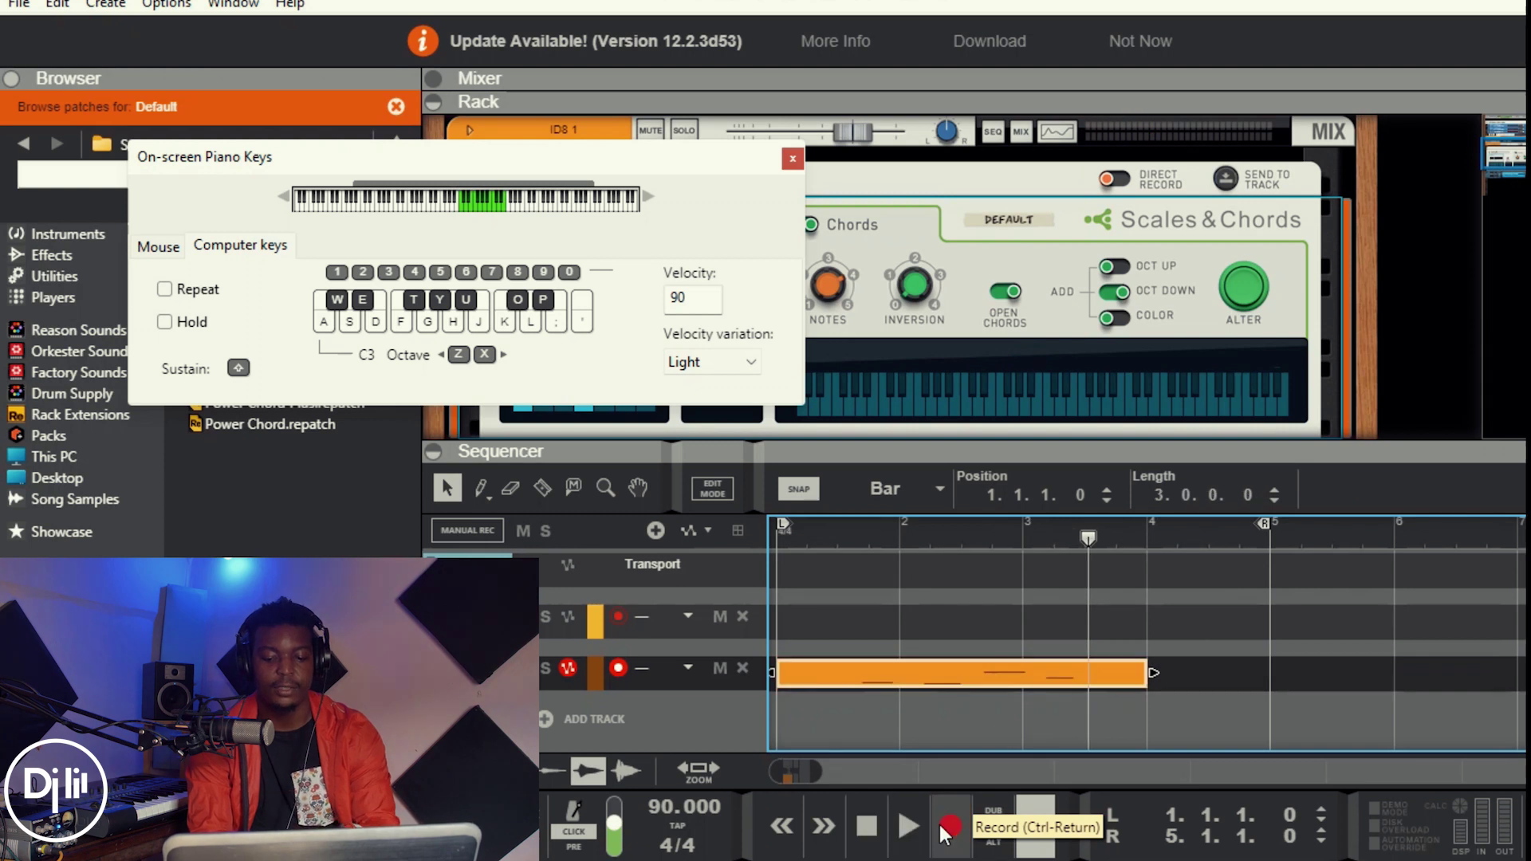
# - Open the recorded clip to inspect its single notes and close the note editor
pyautogui.doubleClick(931, 683)
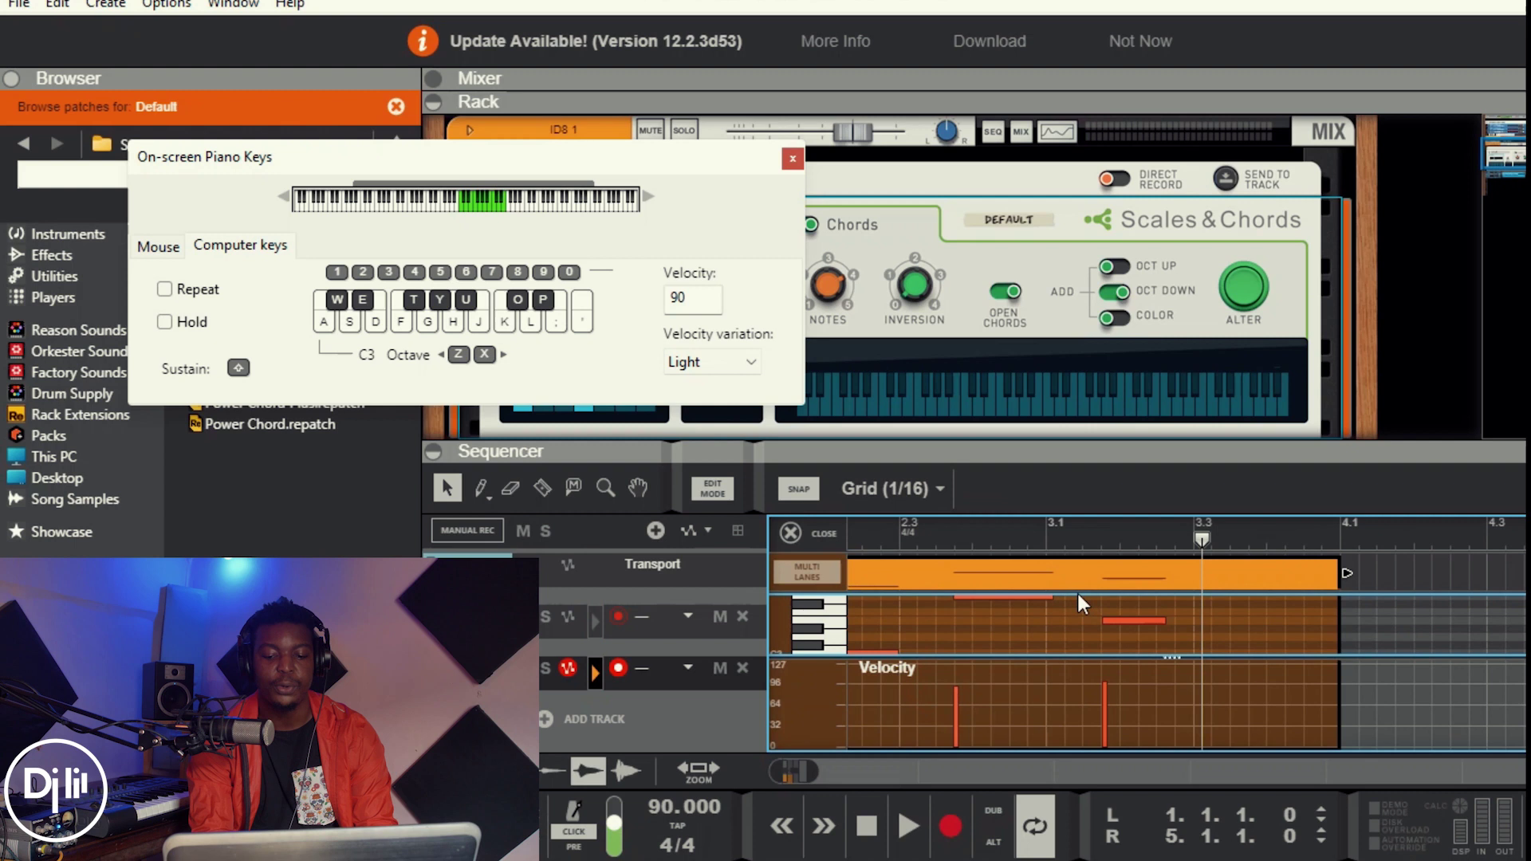
pyautogui.click(833, 535)
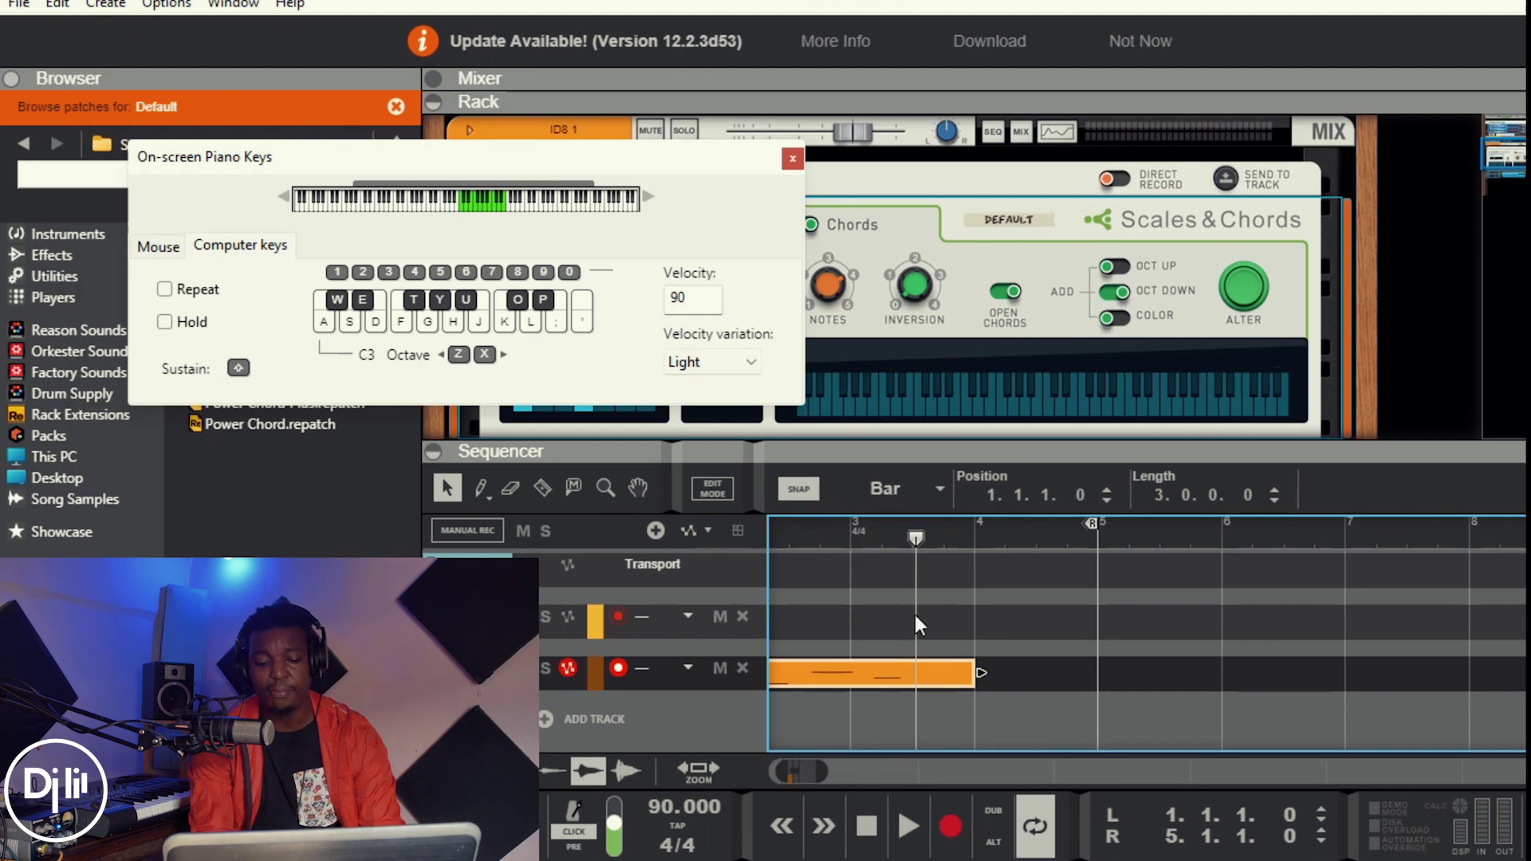
# - Uncover the player's controls and send the Scales & Chords output to the track as notes
pyautogui.moveTo(811, 772); pyautogui.dragTo(797, 771)
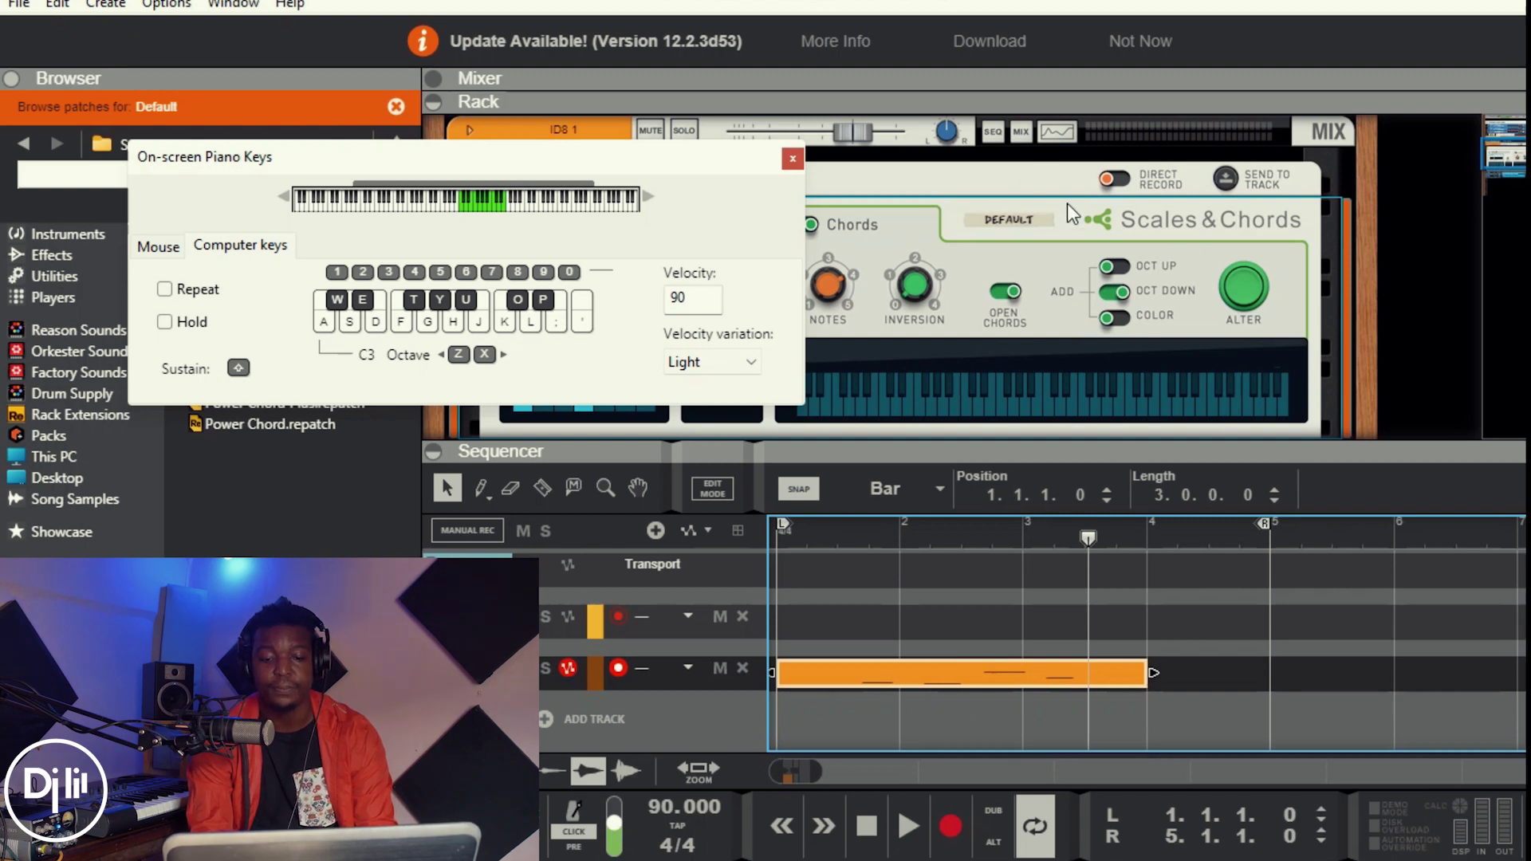
pyautogui.moveTo(719, 167); pyautogui.dragTo(561, 448)
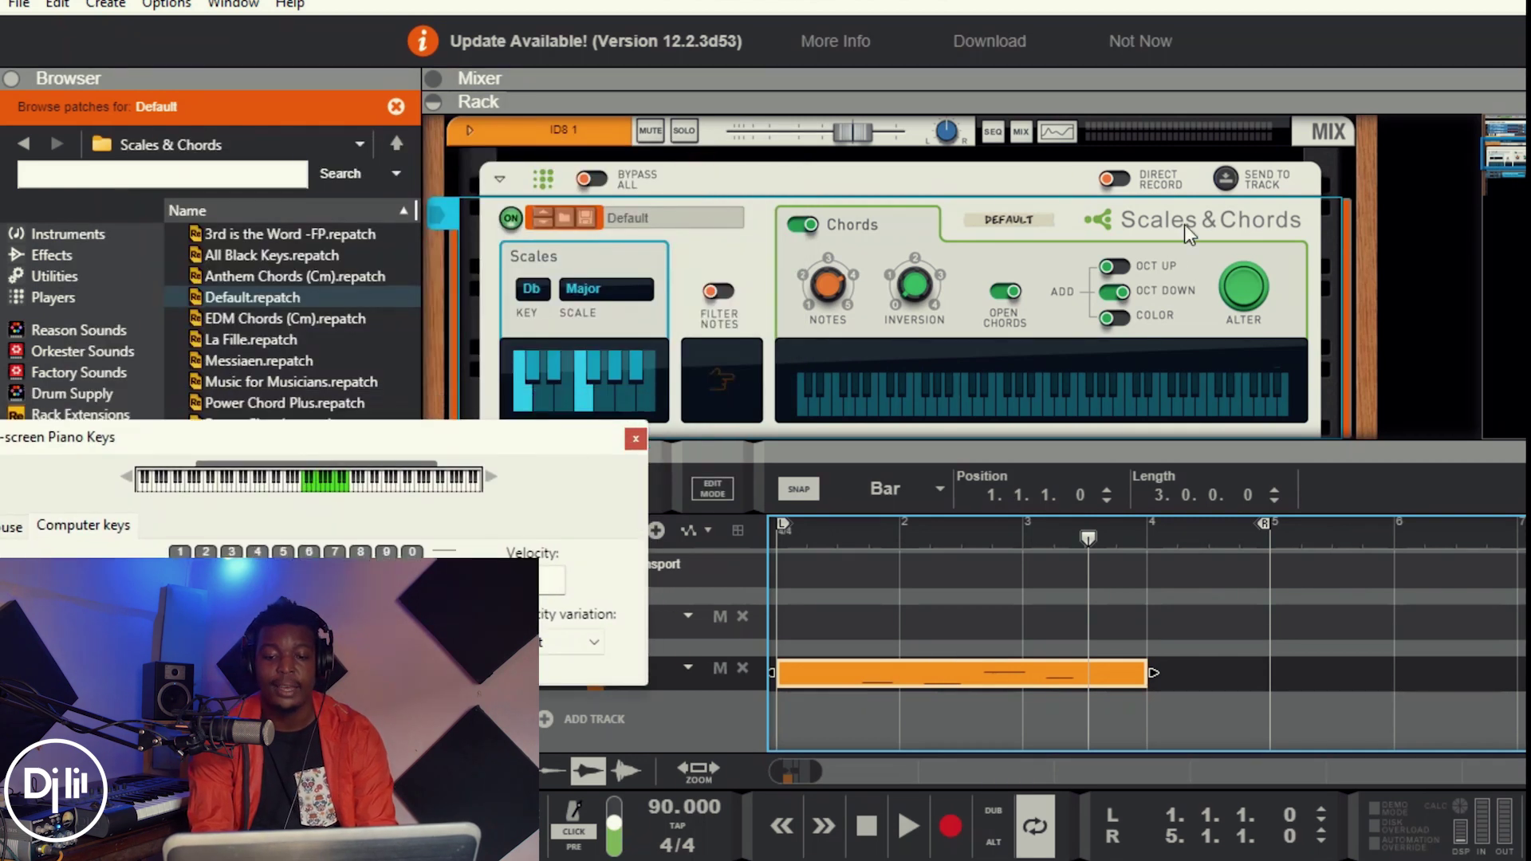
pyautogui.click(1231, 177)
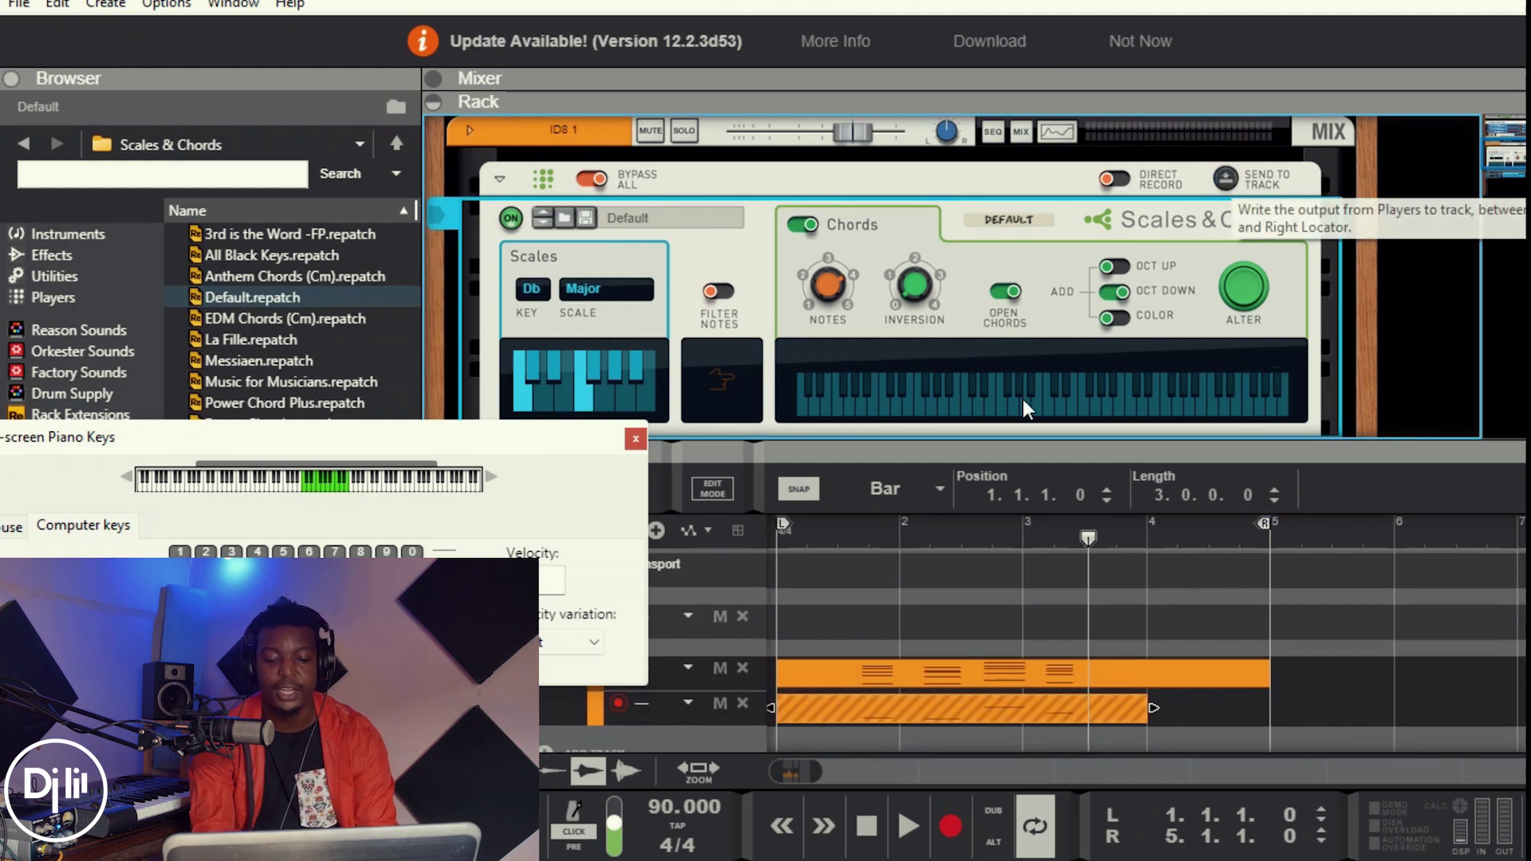
# - Open the generated chord clip, enlarge the sequencer, and shift the F4 note one sixteenth later to position 2.3.4.232
pyautogui.doubleClick(889, 673)
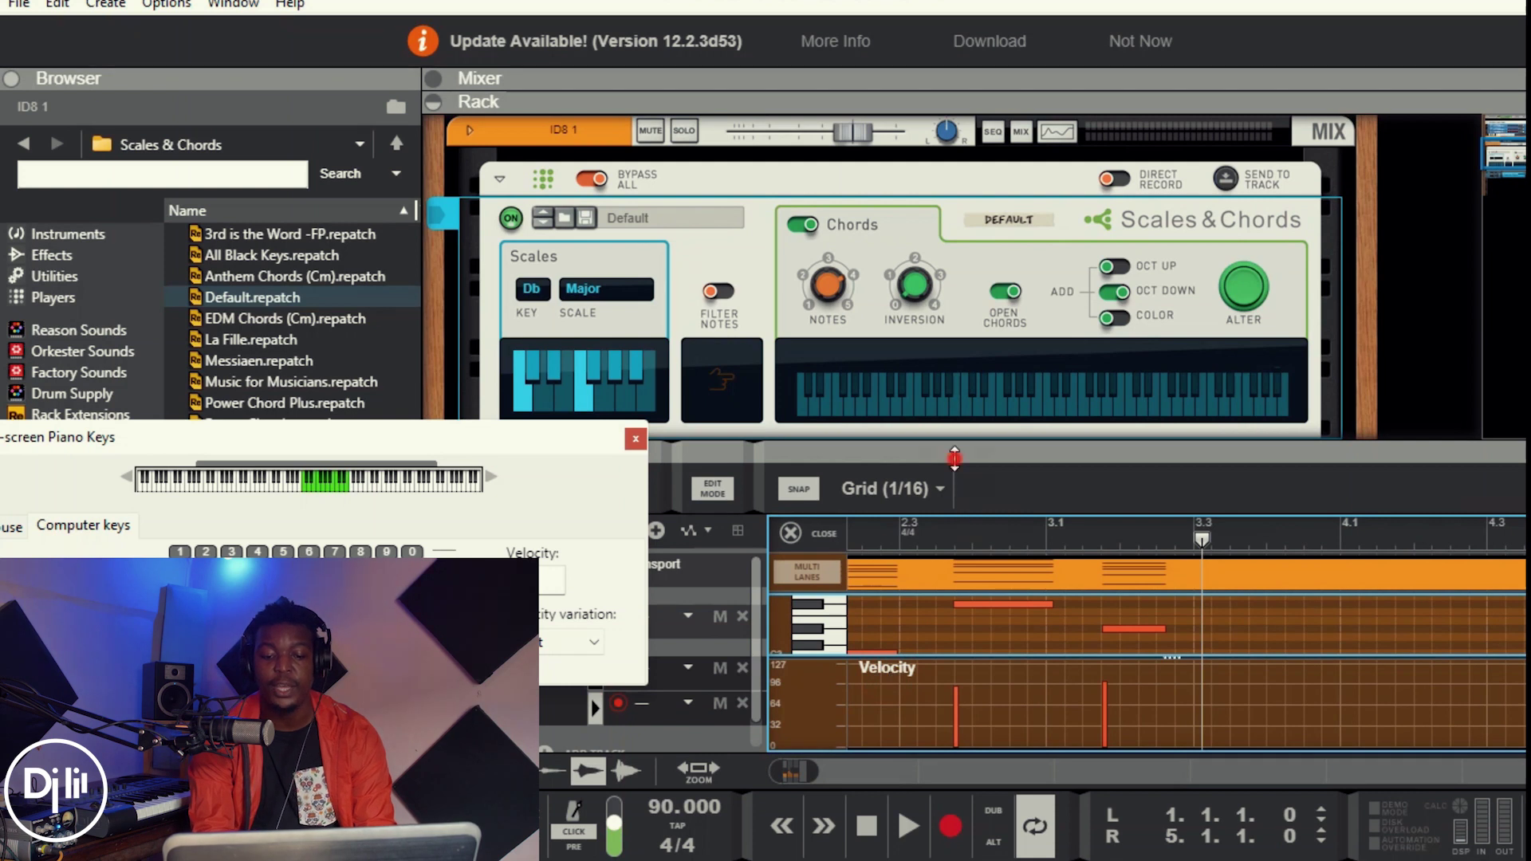
pyautogui.moveTo(954, 458); pyautogui.dragTo(957, 233)
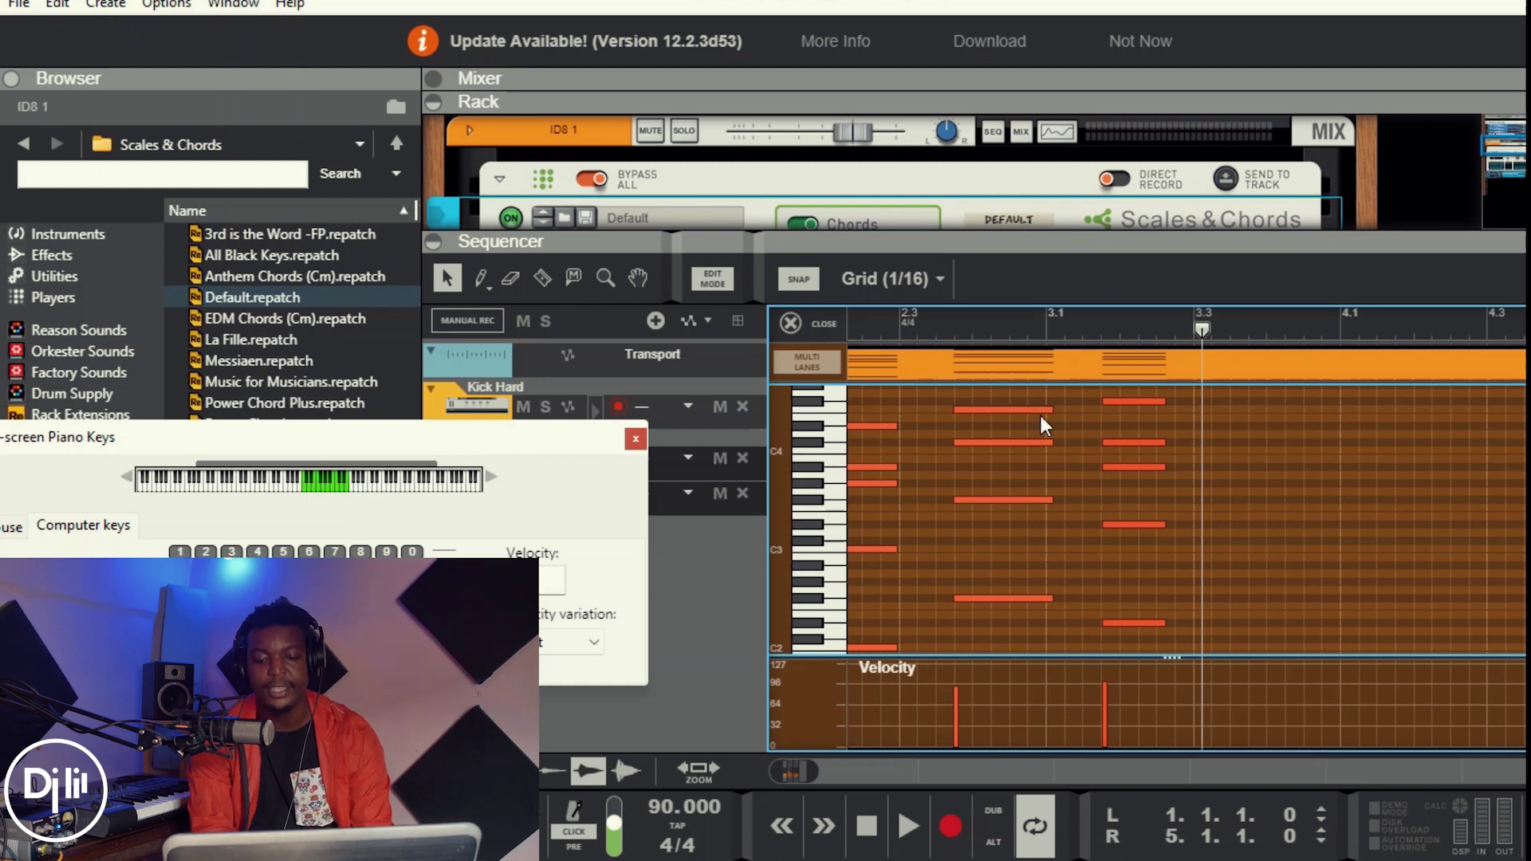
pyautogui.moveTo(989, 408); pyautogui.dragTo(1008, 405)
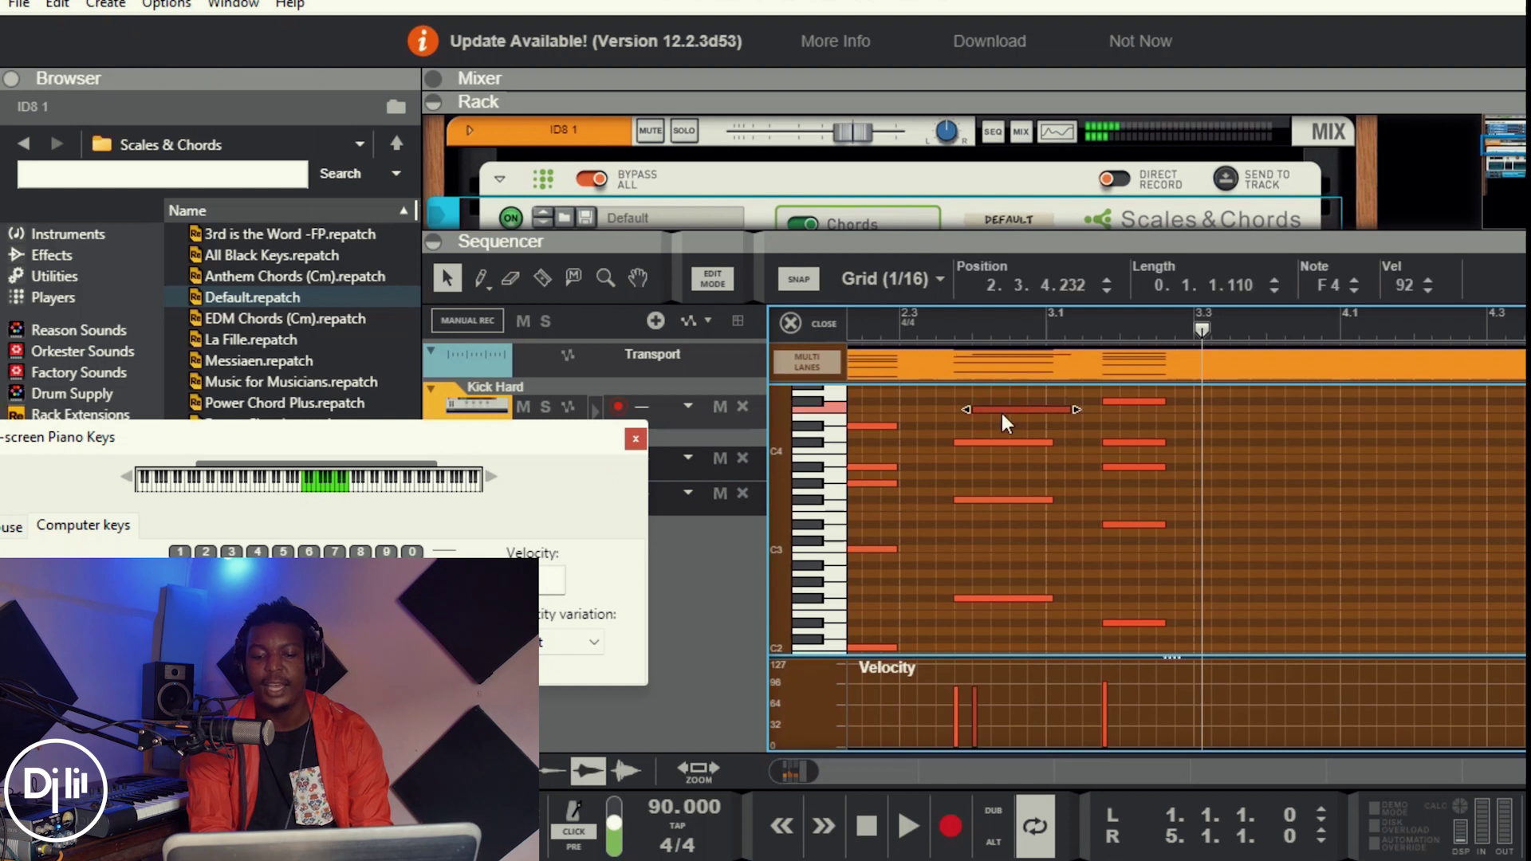
pyautogui.click(983, 444)
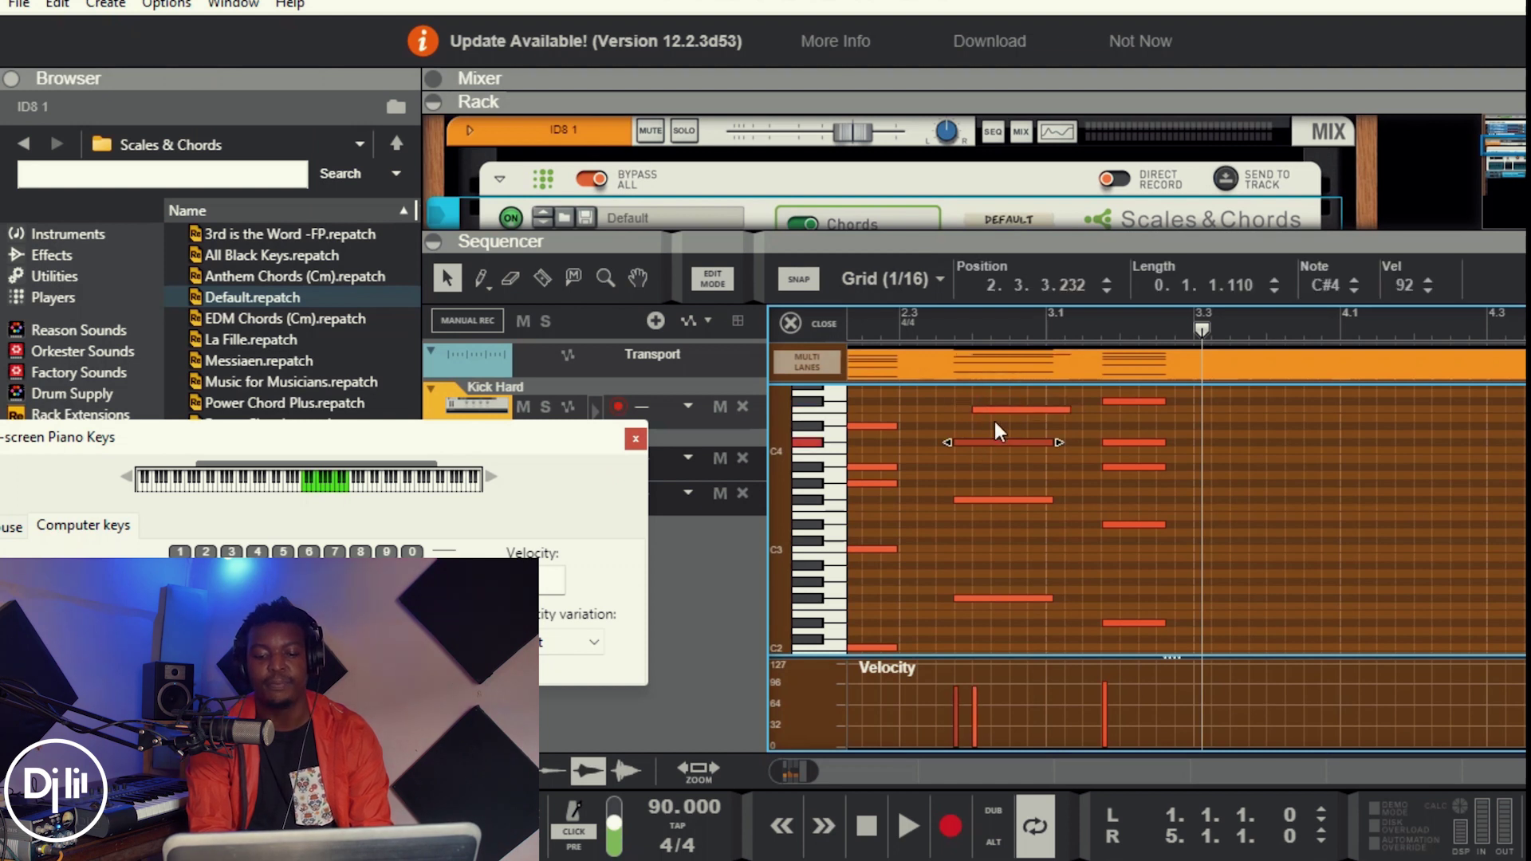
pyautogui.click(994, 408)
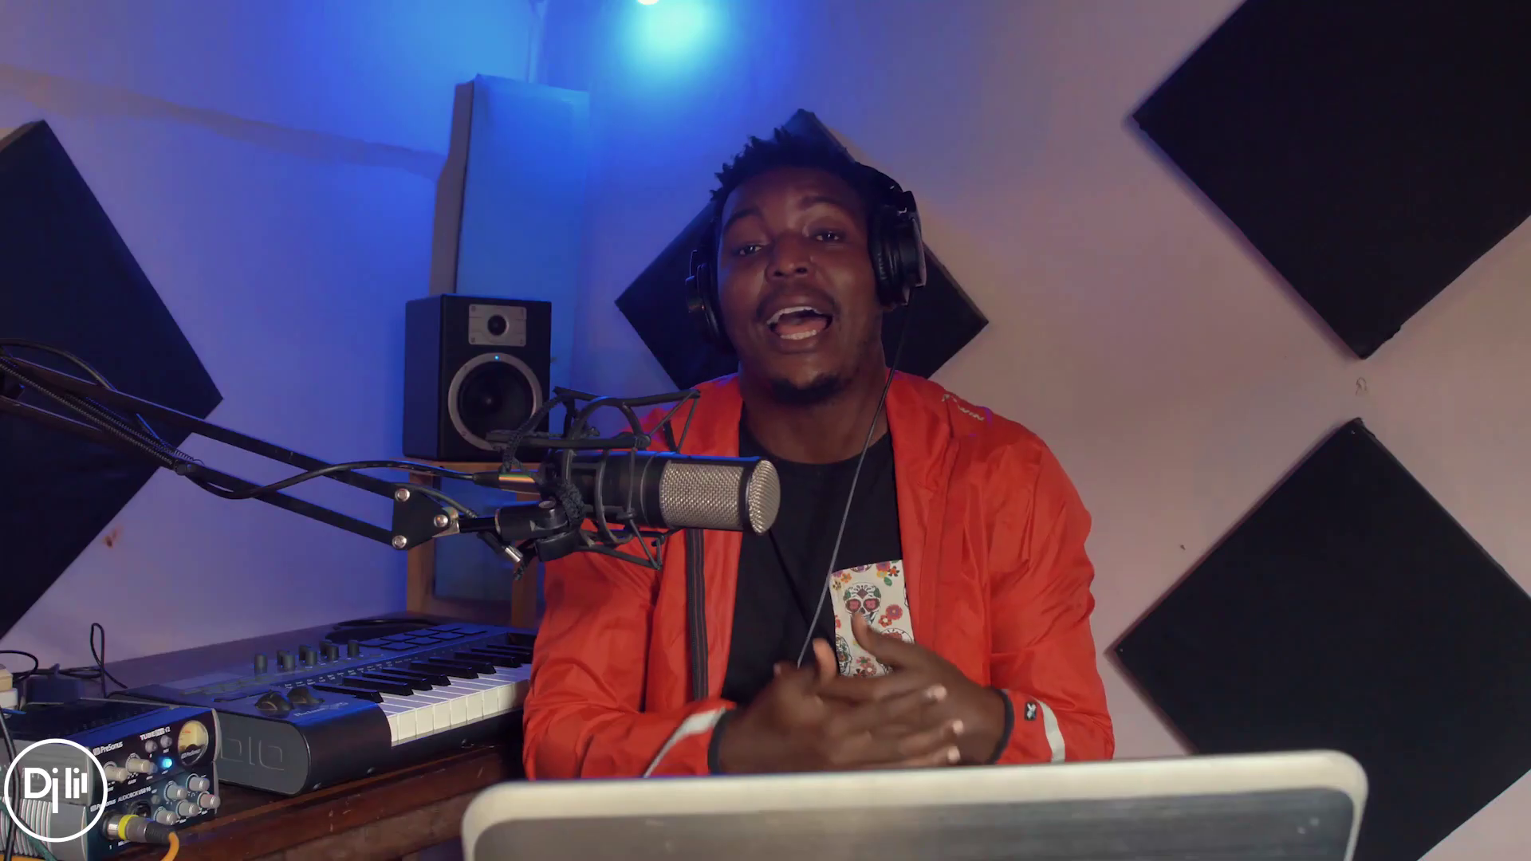